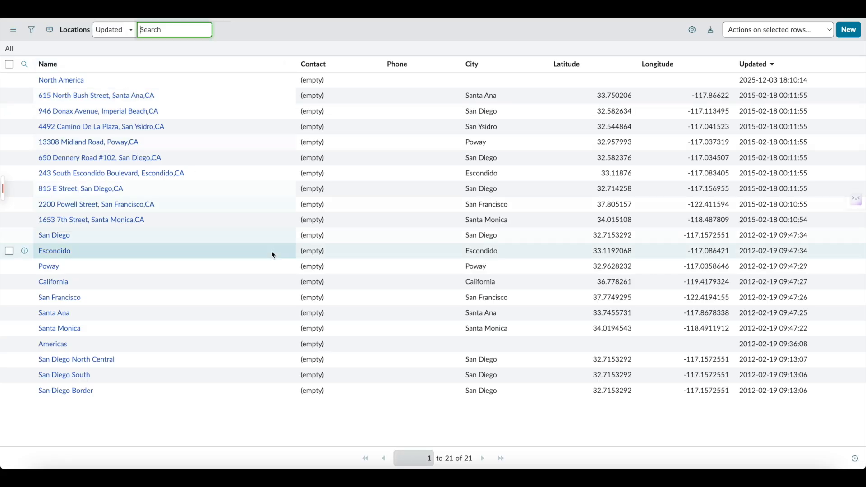
Filter the Locations list to show only records whose Created date is on Today
{"action": "left_click", "coordinate": [31, 30]}
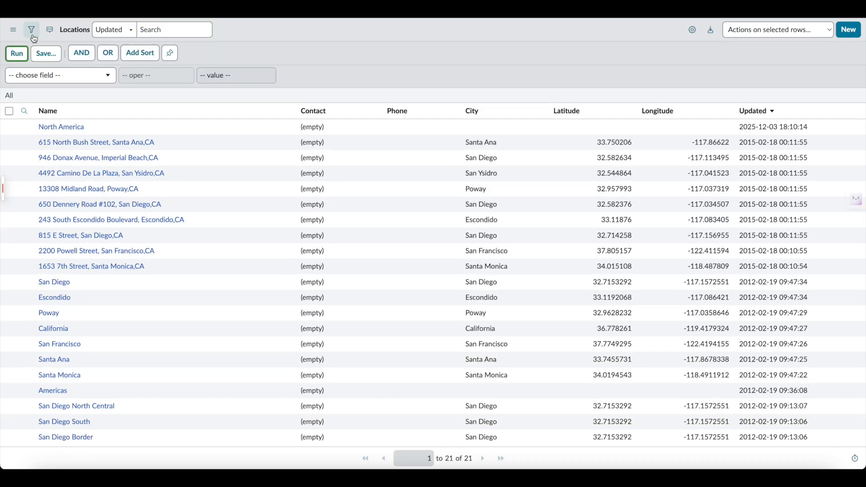
{"action": "left_click", "coordinate": [58, 77]}
{"action": "type", "text": "cre"}
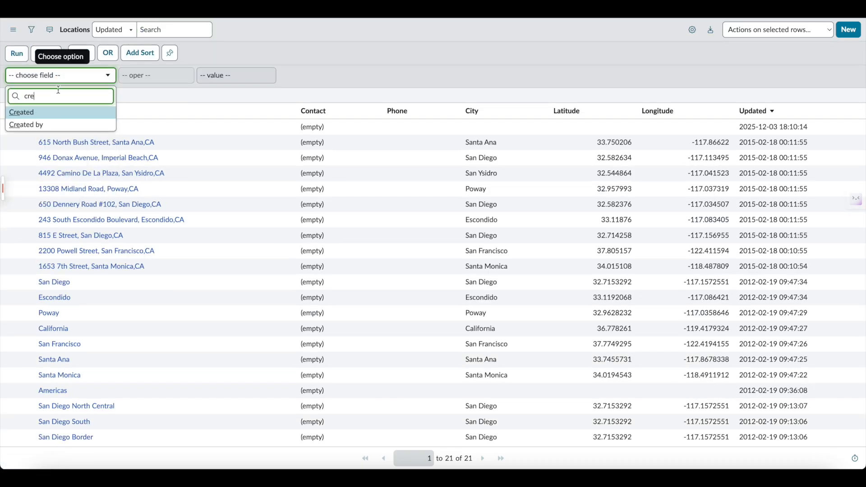
{"action": "left_click", "coordinate": [62, 113]}
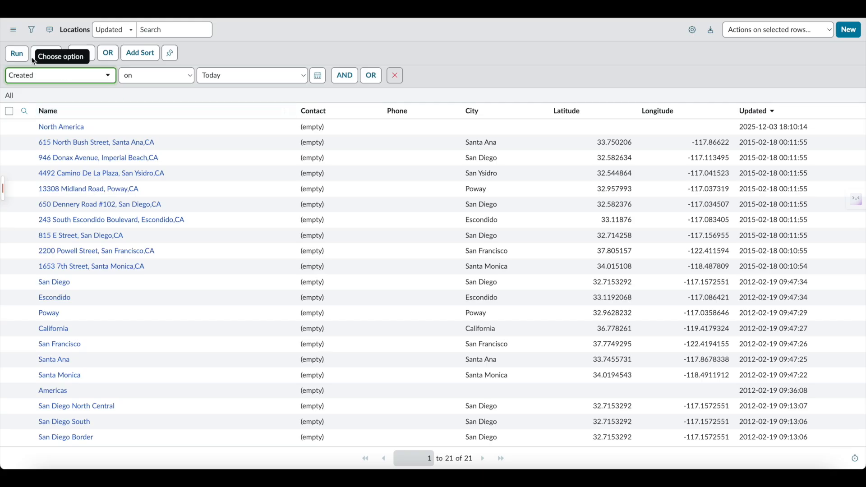
{"action": "left_click", "coordinate": [14, 56]}
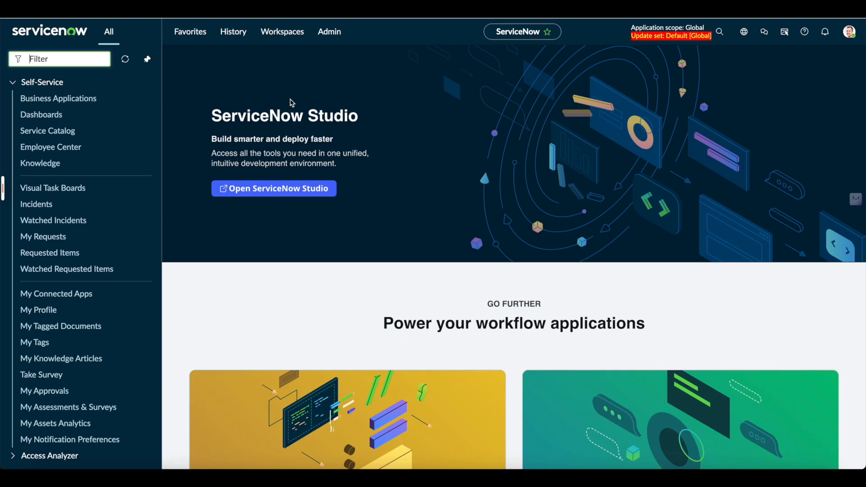
Open System Import Sets - Load Data and set up a newly created import set table labelled Location_mapping
{"action": "type", "text": "import"}
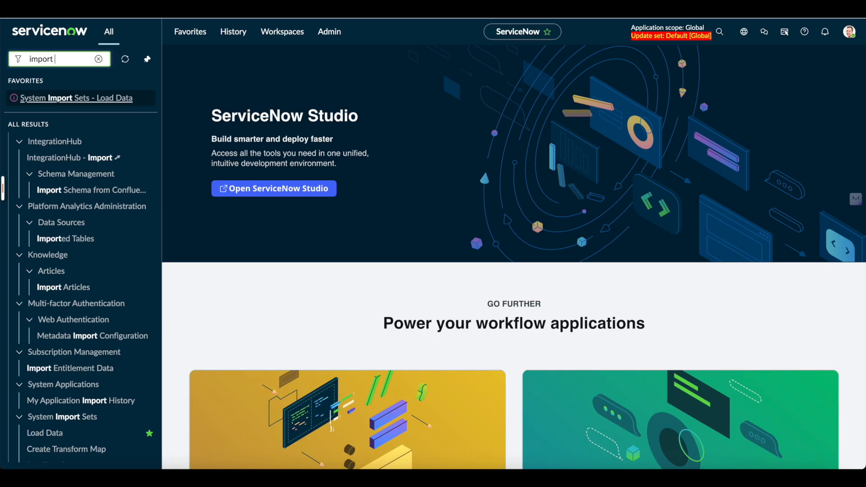
{"action": "left_click", "coordinate": [83, 102]}
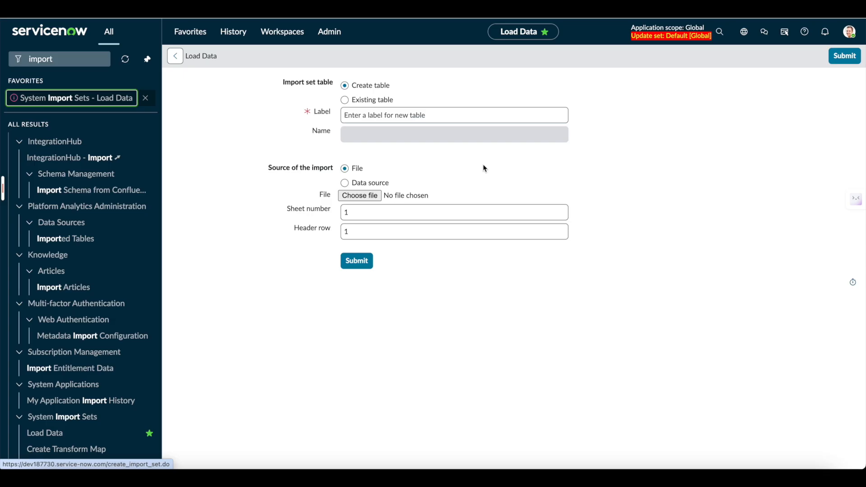
{"action": "left_click", "coordinate": [383, 99]}
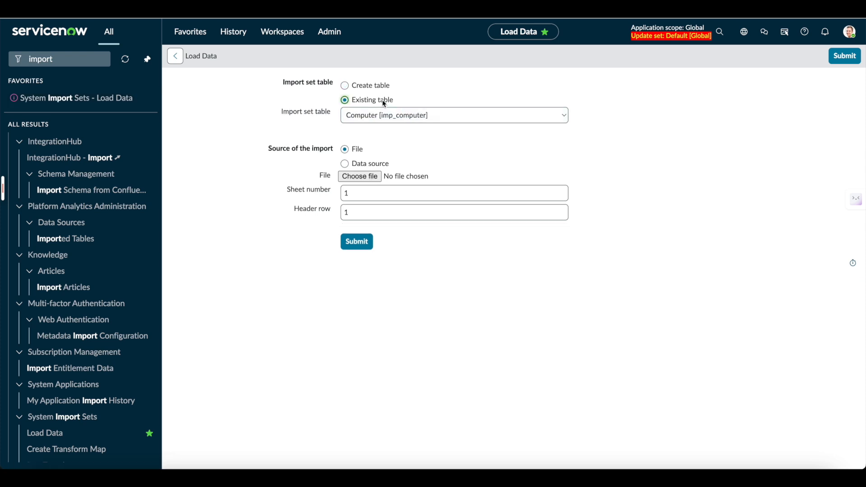
{"action": "left_click", "coordinate": [378, 89]}
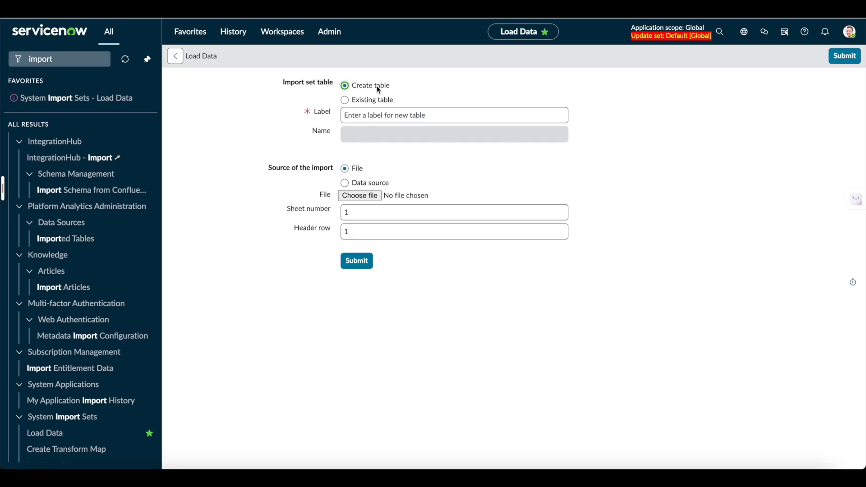
{"action": "left_click", "coordinate": [382, 115]}
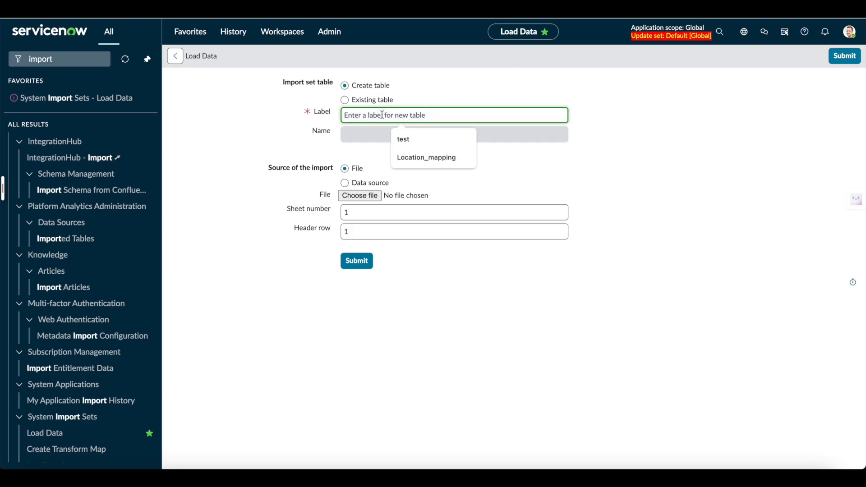
{"action": "left_click", "coordinate": [433, 154]}
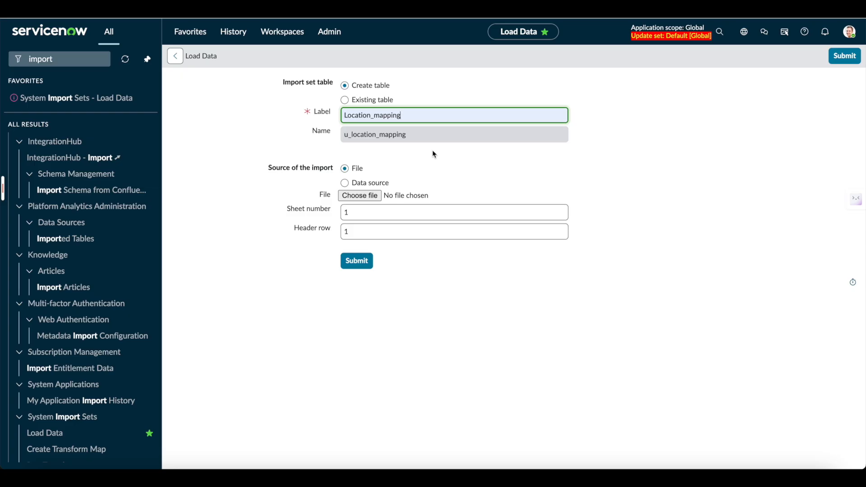
Examine the existing data sources offered for the import, keeping File as the source
{"action": "left_click", "coordinate": [387, 184]}
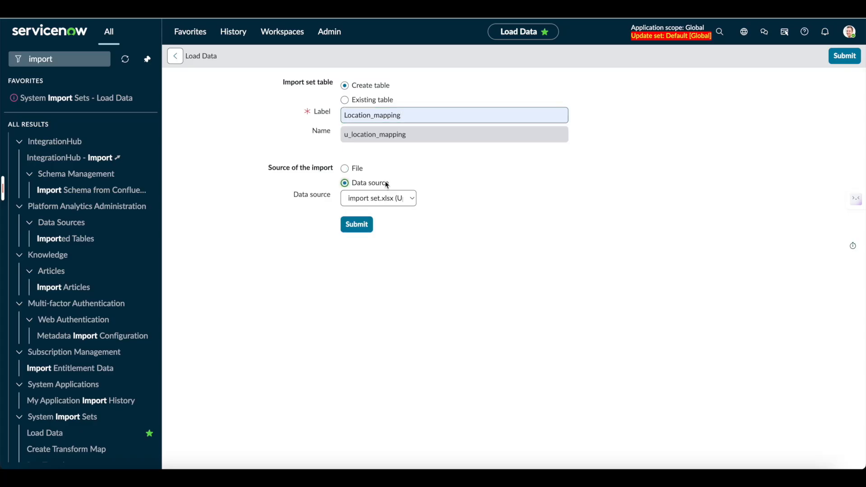
{"action": "left_click", "coordinate": [404, 199]}
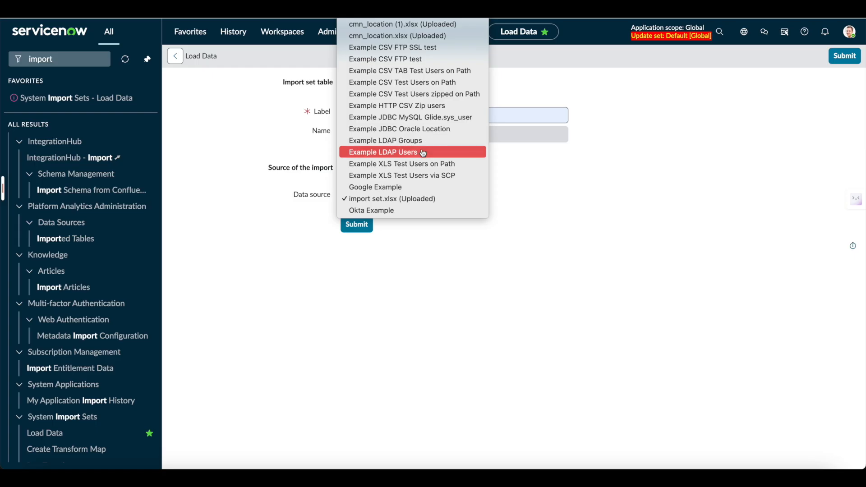
{"action": "left_click", "coordinate": [526, 180]}
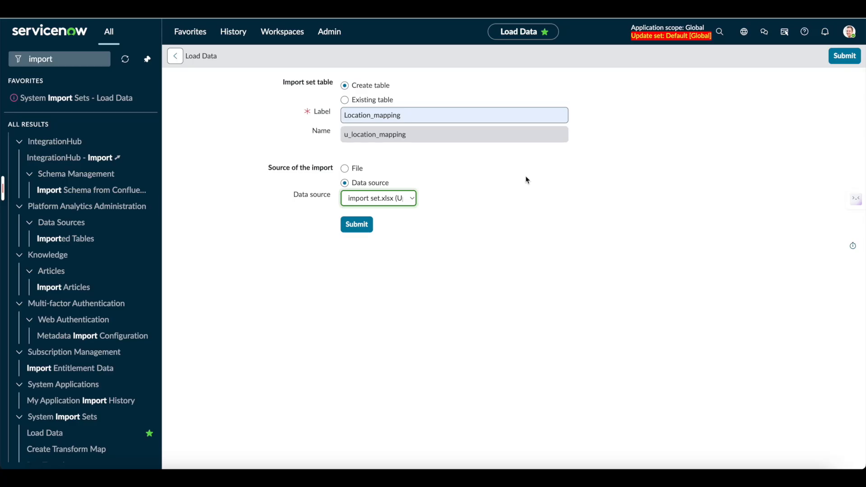
{"action": "left_click", "coordinate": [399, 197]}
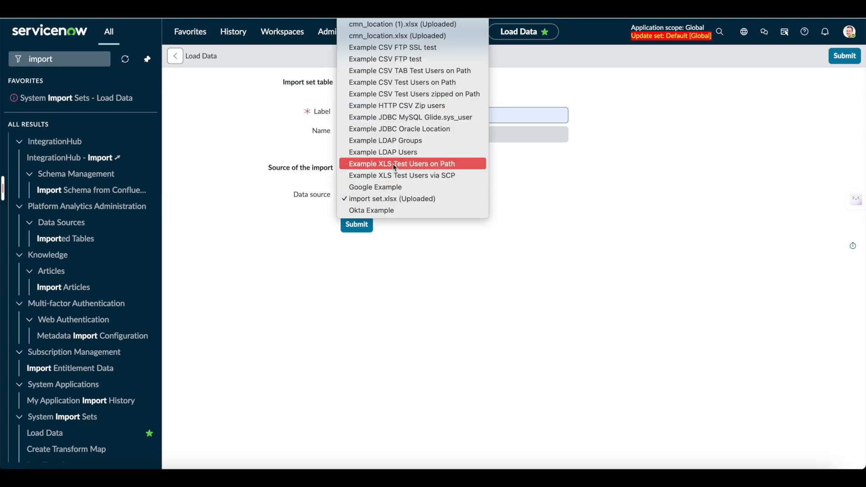
{"action": "left_click", "coordinate": [538, 184]}
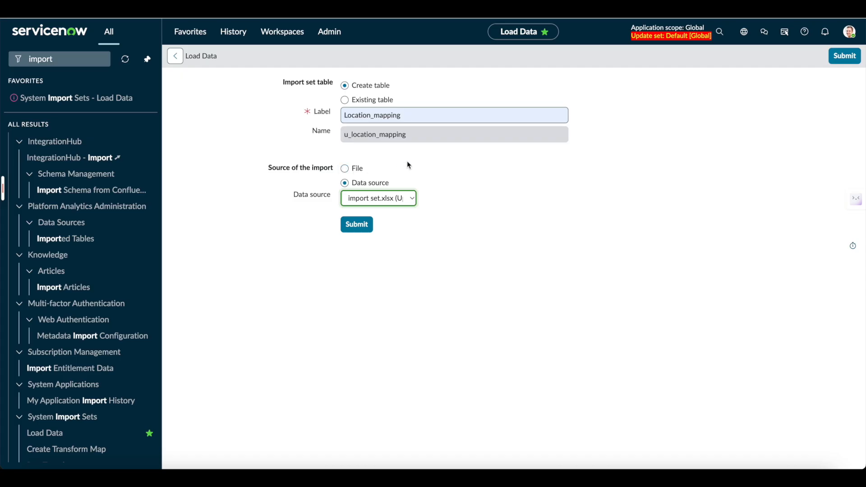
{"action": "left_click", "coordinate": [344, 169]}
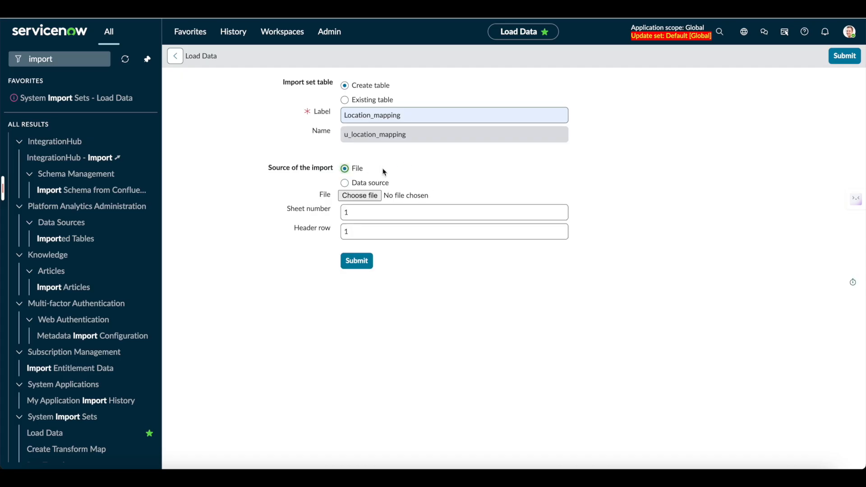
Load Base Data Cmn_Location.xlsx from the Desktop into the import set table and submit the import
{"action": "left_click", "coordinate": [380, 197]}
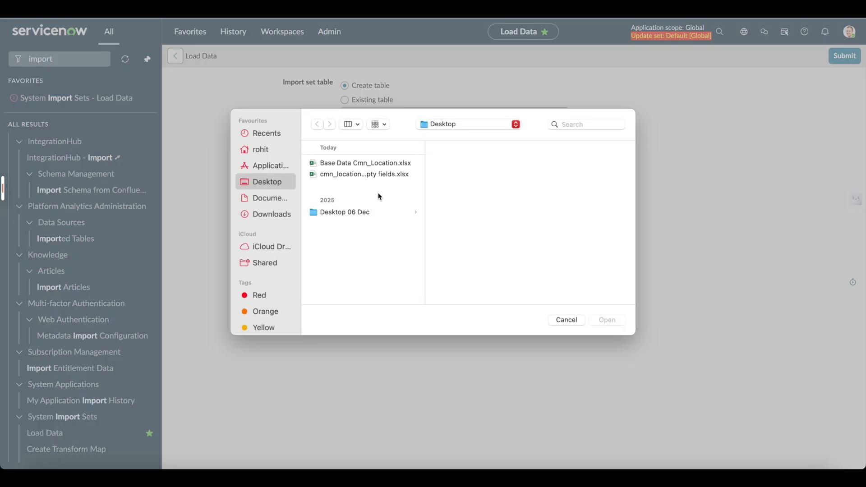
{"action": "left_click", "coordinate": [366, 163]}
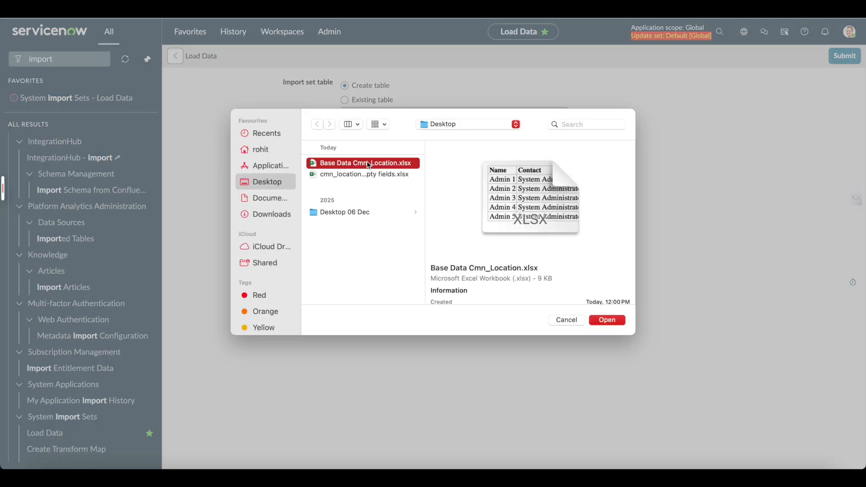
{"action": "left_click", "coordinate": [606, 321]}
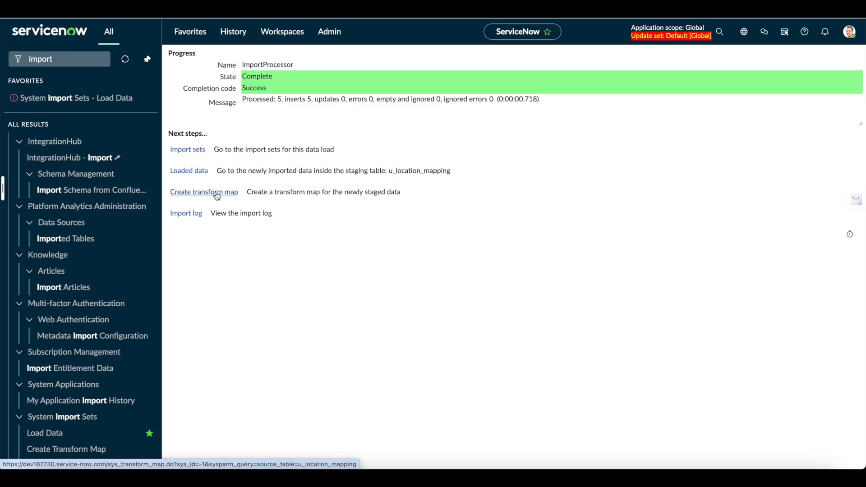
Examine the completed load's import sets, staged rows, Base Data Cmn_Location workbook and import log
{"action": "left_click", "coordinate": [191, 151]}
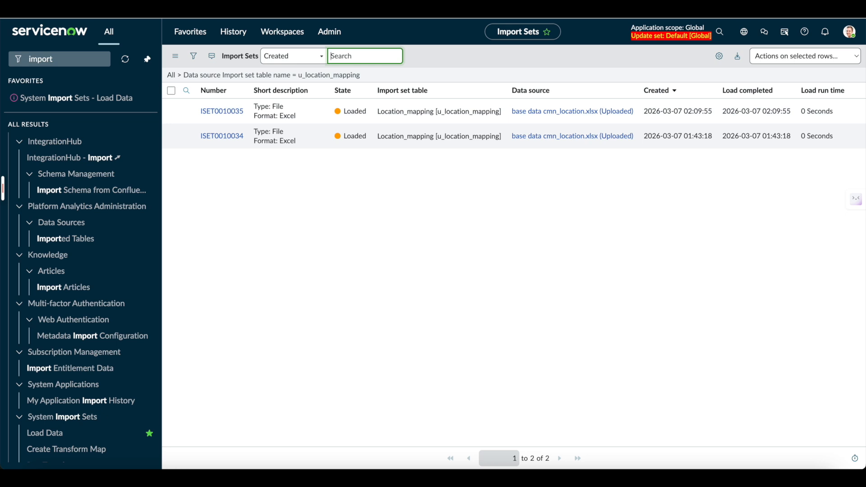
{"action": "key", "text": "alt+Left"}
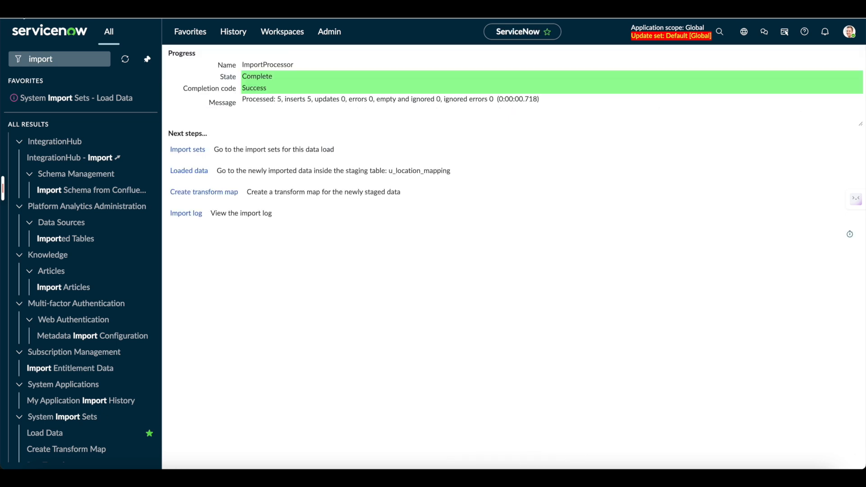
{"action": "left_click", "coordinate": [186, 175]}
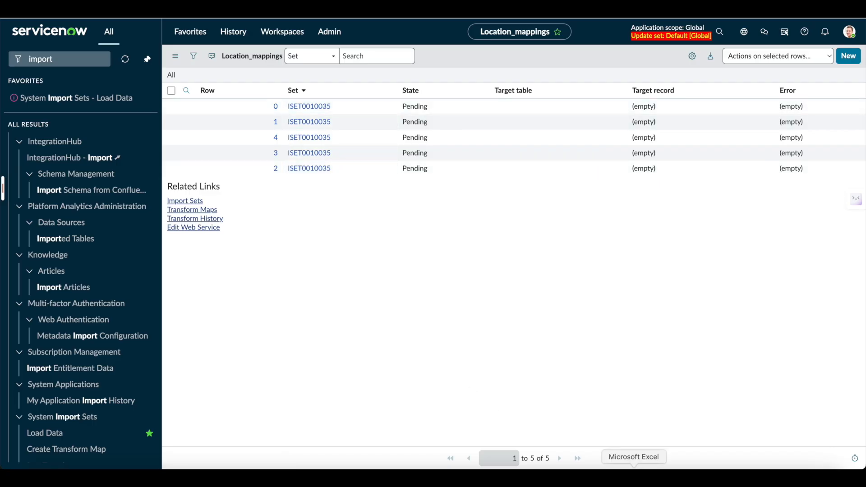
{"action": "right_click", "coordinate": [635, 476]}
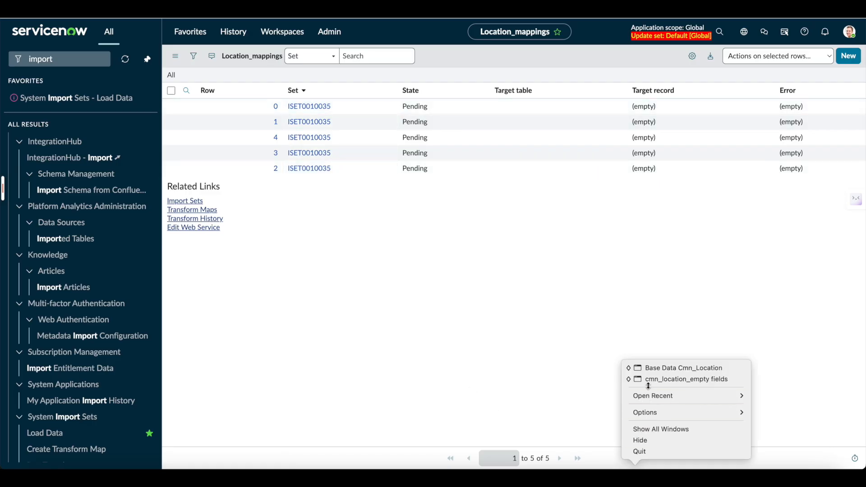
{"action": "left_click", "coordinate": [651, 369]}
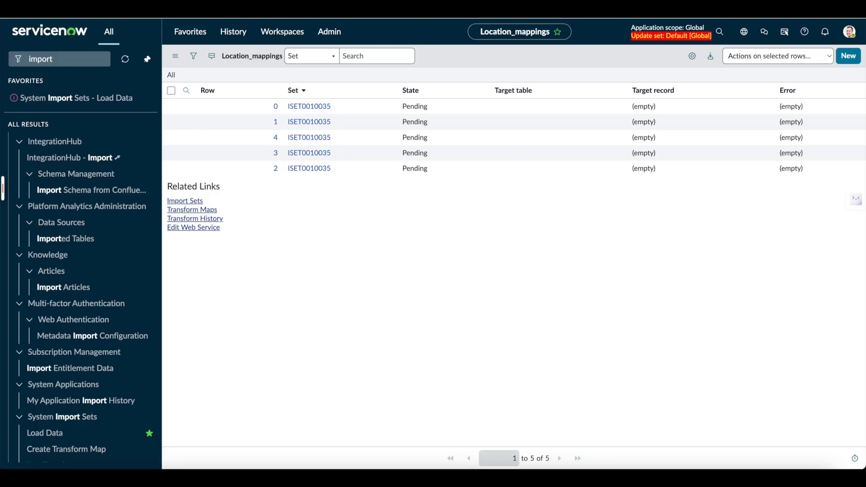
{"action": "left_click", "coordinate": [132, 19]}
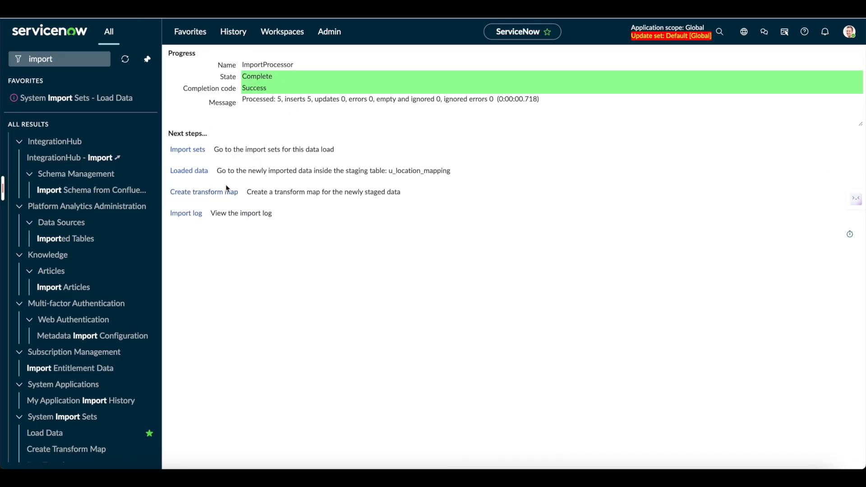
{"action": "left_click", "coordinate": [186, 214]}
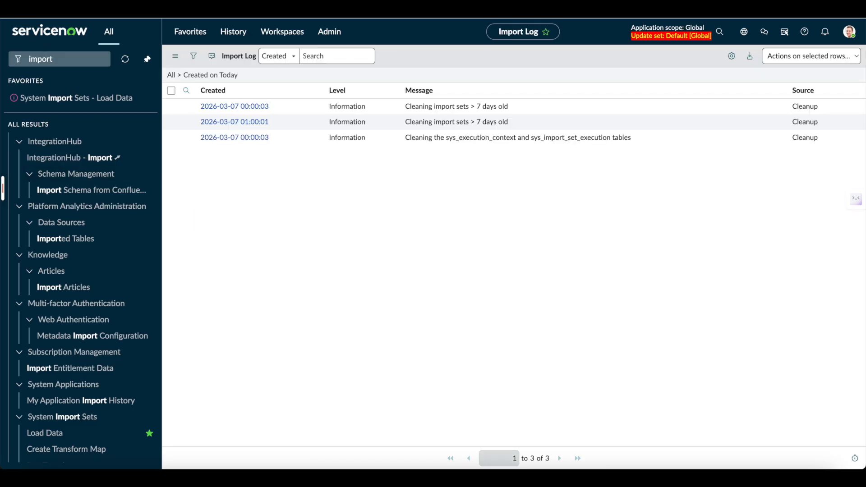
{"action": "key", "text": "alt+Left"}
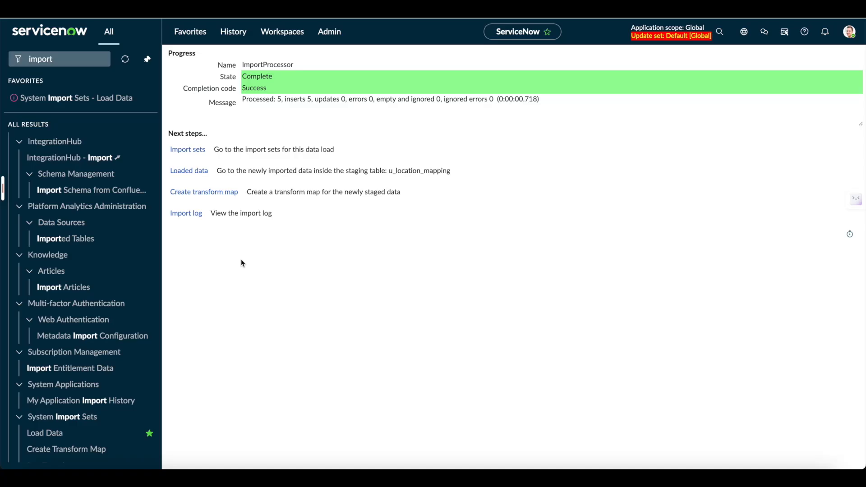
Create a transform map named Map_Location targeting Location [cmn_location], with Run business rules disabled, and submit it
{"action": "left_click", "coordinate": [217, 193]}
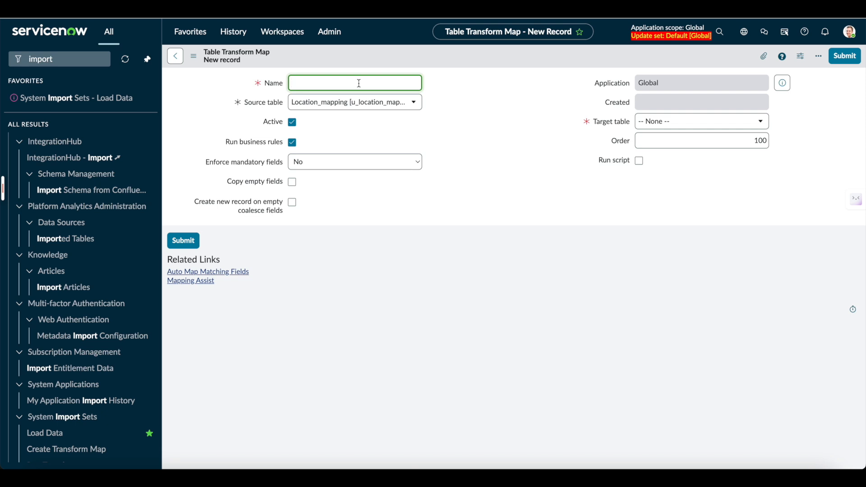
{"action": "type", "text": "Map_Location"}
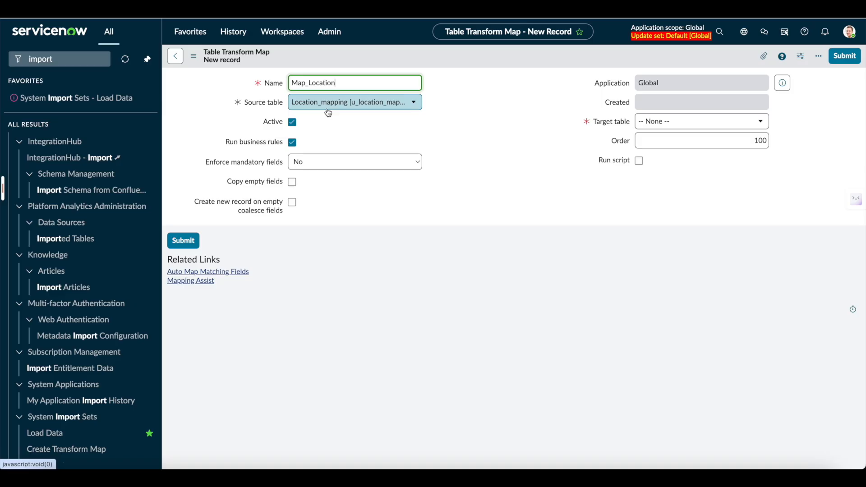
{"action": "left_click", "coordinate": [673, 126]}
{"action": "type", "text": "cmn_loc"}
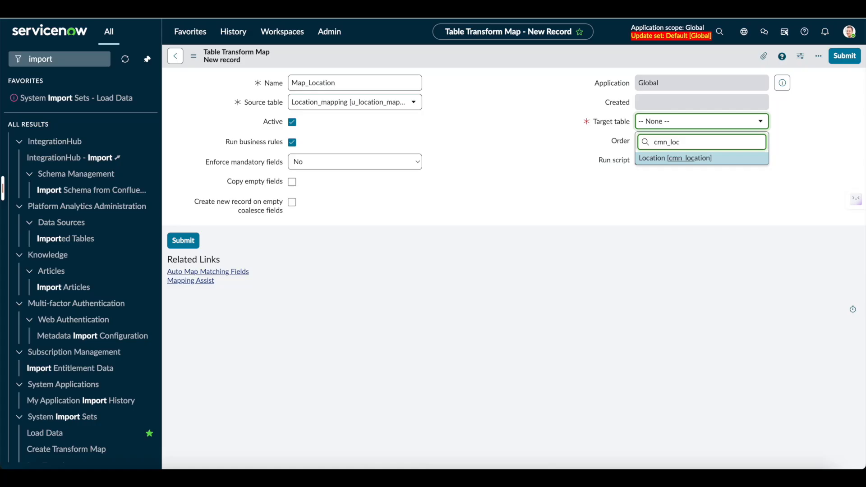
{"action": "left_click", "coordinate": [699, 161]}
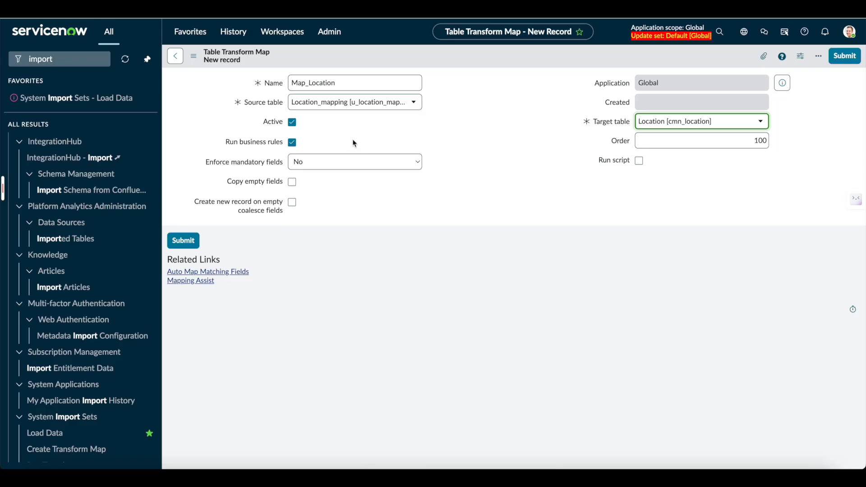
{"action": "left_click", "coordinate": [292, 144]}
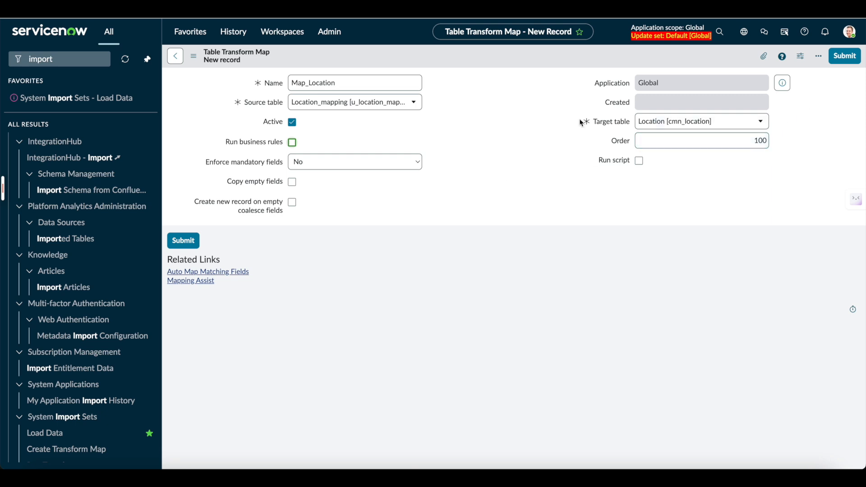
{"action": "left_click", "coordinate": [844, 56]}
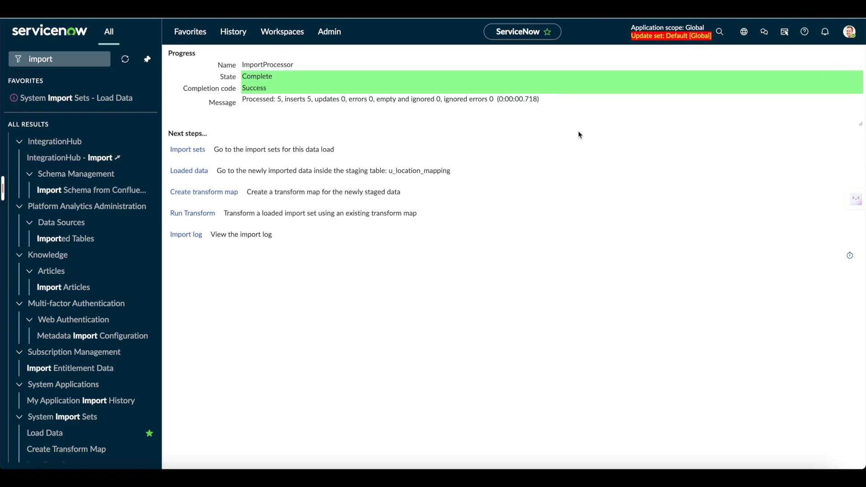
Find the transform maps in the navigator, open the Map_Location record and review its settings and field maps
{"action": "left_click", "coordinate": [72, 62]}
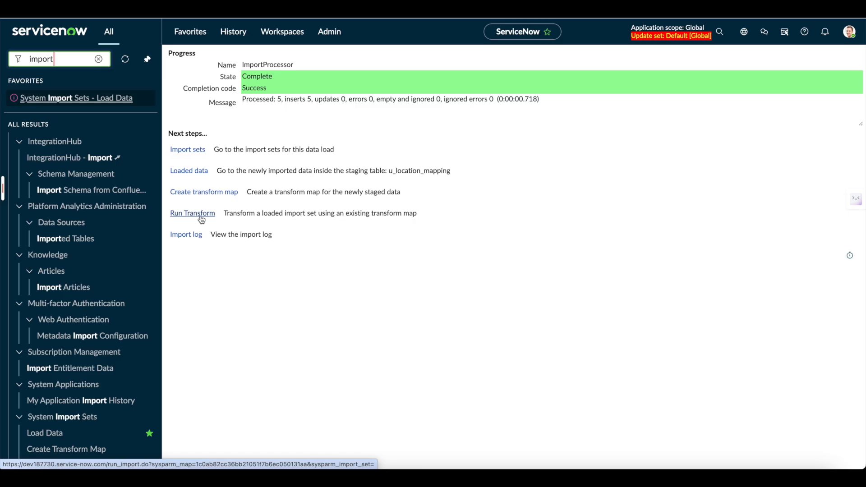
{"action": "double_click", "coordinate": [62, 59]}
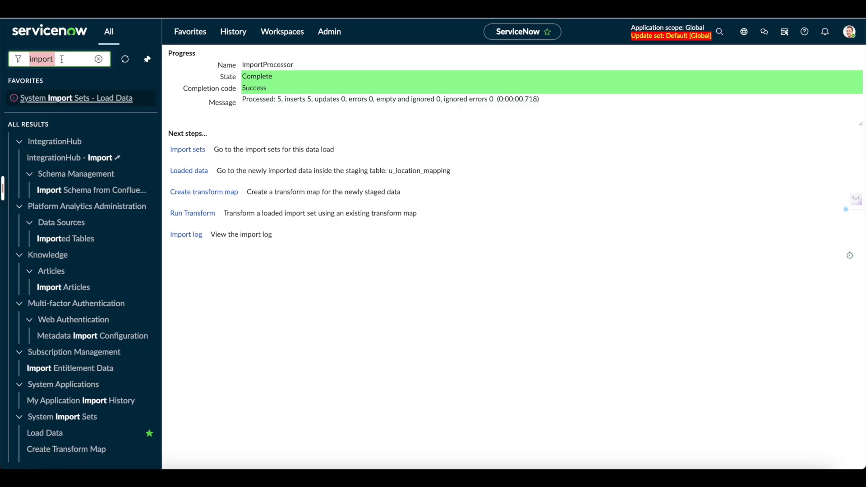
{"action": "type", "text": "trans"}
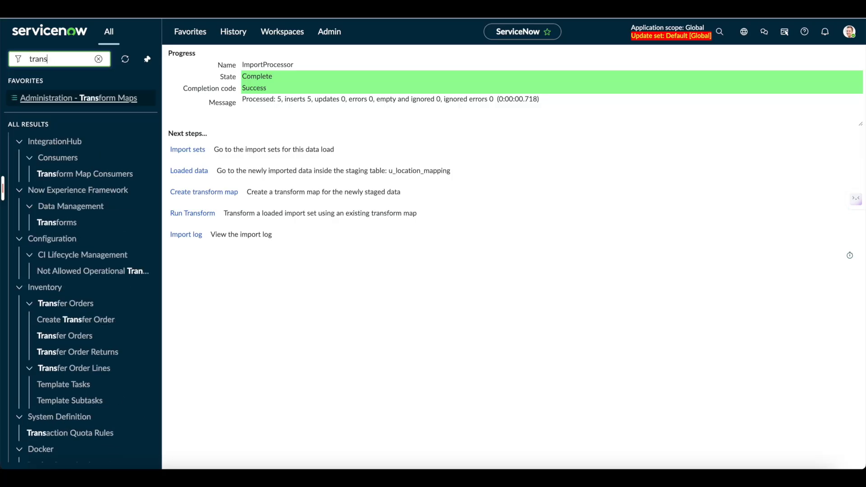
{"action": "left_click", "coordinate": [88, 104]}
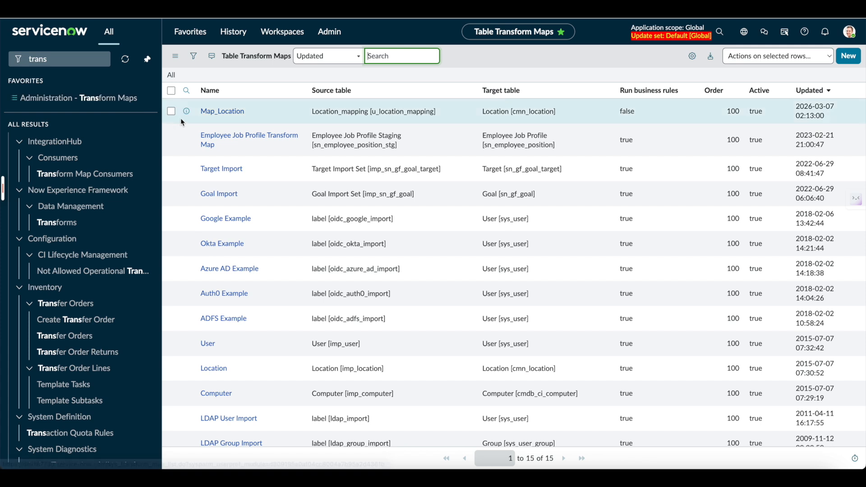
{"action": "left_click", "coordinate": [216, 116]}
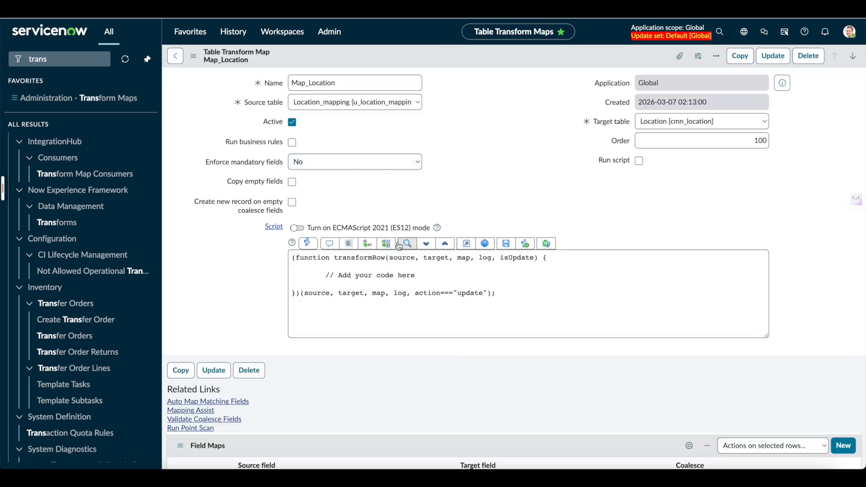
{"action": "scroll", "coordinate": [399, 245], "scroll_direction": "down", "scroll_amount": 1}
{"action": "scroll", "coordinate": [399, 245], "scroll_direction": "down", "scroll_amount": 1}
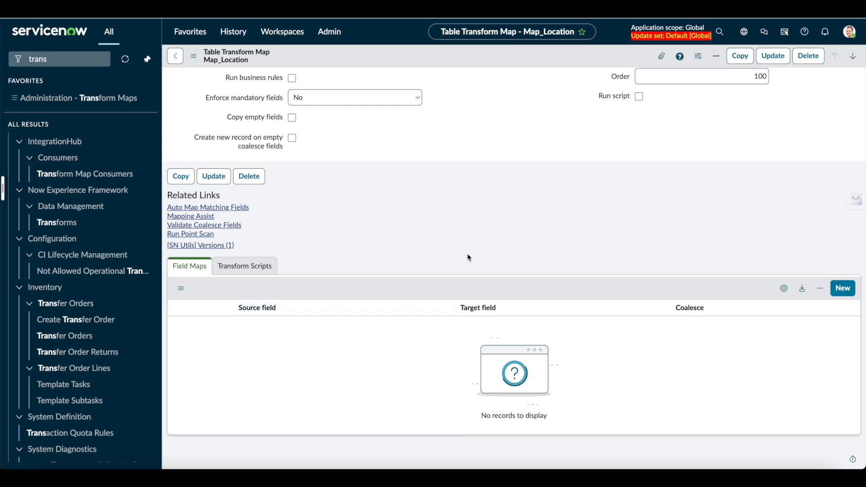
{"action": "scroll", "coordinate": [468, 257], "scroll_direction": "up", "scroll_amount": 2}
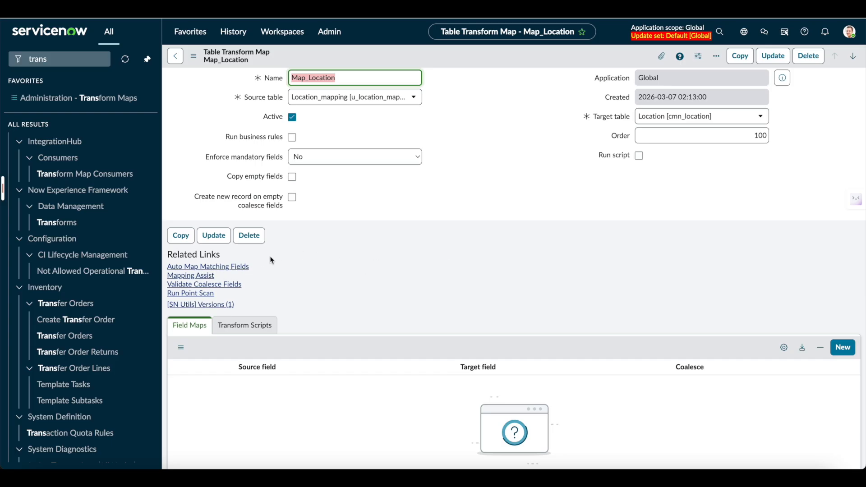
Compare the fields of the North America location record with the column headers in the Excel workbook
{"action": "left_click", "coordinate": [636, 477]}
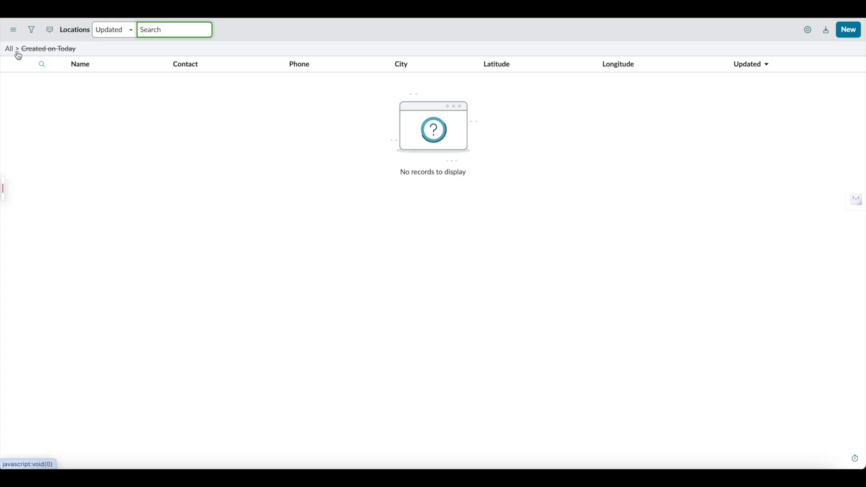
{"action": "left_click", "coordinate": [18, 51]}
{"action": "left_click", "coordinate": [70, 83]}
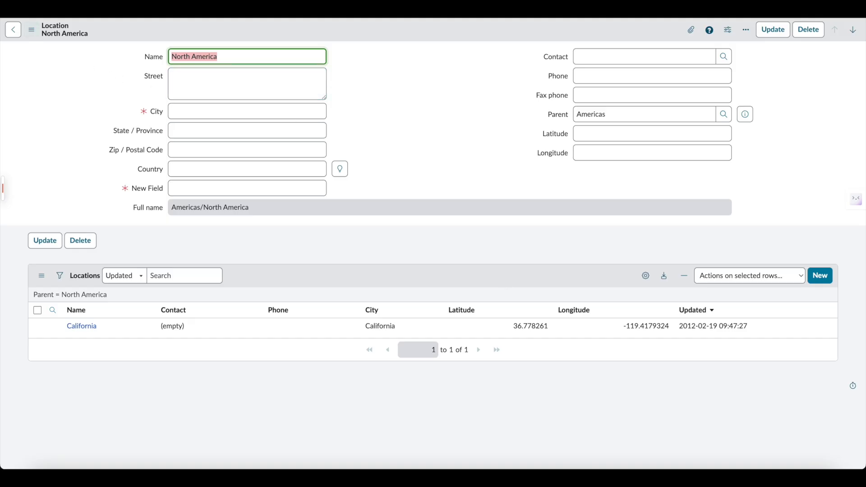
{"action": "left_click", "coordinate": [636, 476]}
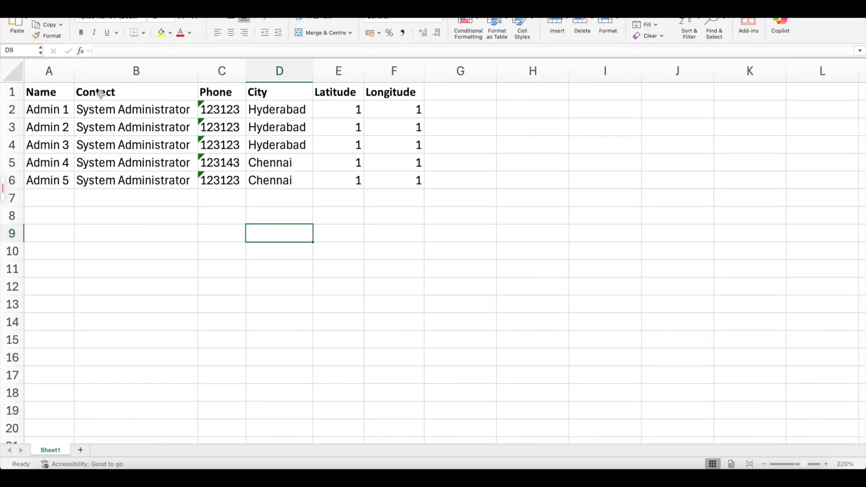
{"action": "key", "text": "super+m"}
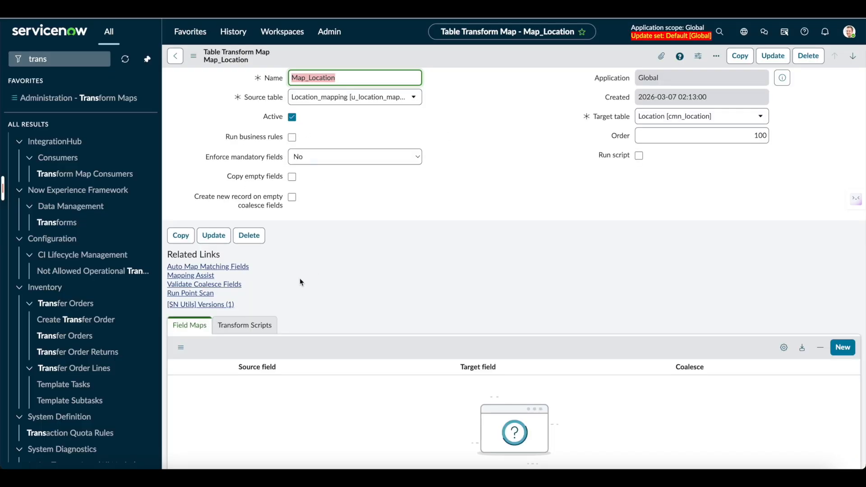
Auto-map the matching fields of the Map_Location transform map and review the generated field maps
{"action": "left_click", "coordinate": [239, 269]}
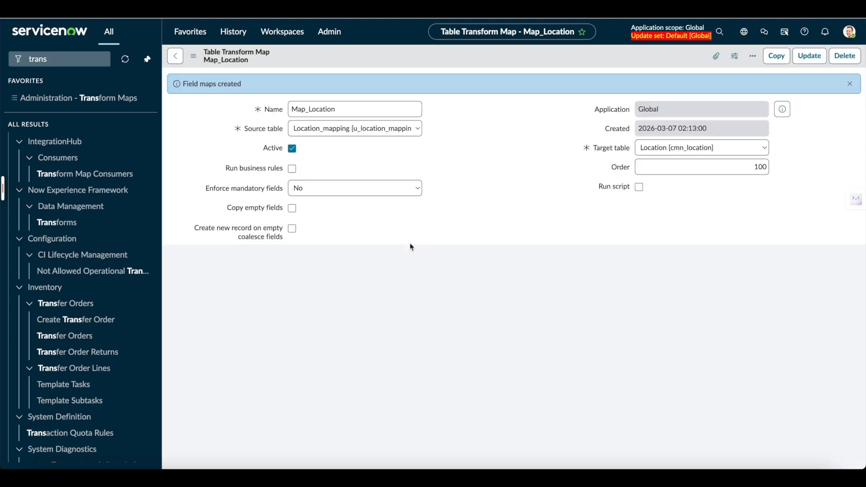
{"action": "scroll", "coordinate": [459, 286], "scroll_direction": "down", "scroll_amount": 3}
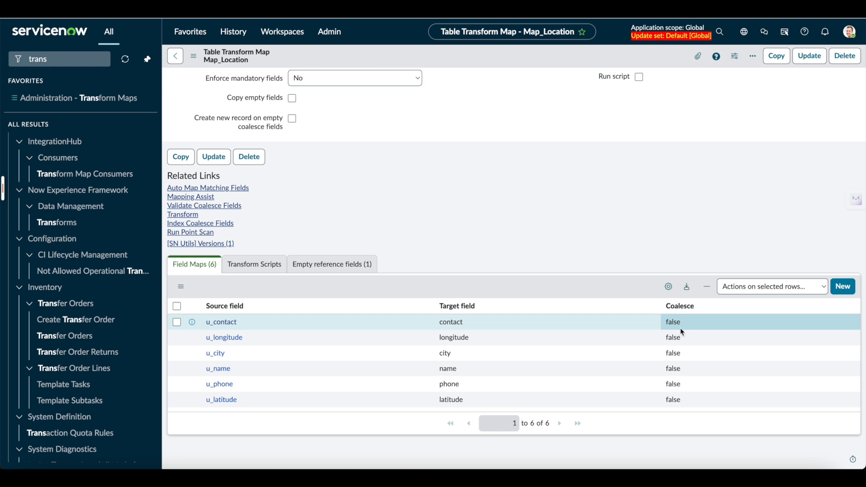
Set Coalesce to true for the u_name to name field map
{"action": "left_click", "coordinate": [686, 377]}
{"action": "double_click", "coordinate": [686, 377]}
{"action": "left_click", "coordinate": [685, 375]}
{"action": "left_click", "coordinate": [685, 366]}
{"action": "left_click", "coordinate": [710, 373]}
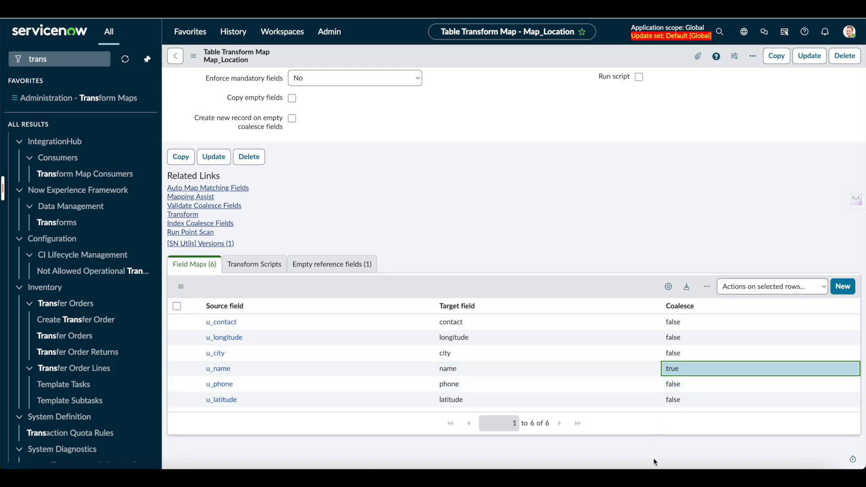
Switch to the Excel workbook and copy the Admin 1 record from row 2 into row 7
{"action": "left_click", "coordinate": [644, 467]}
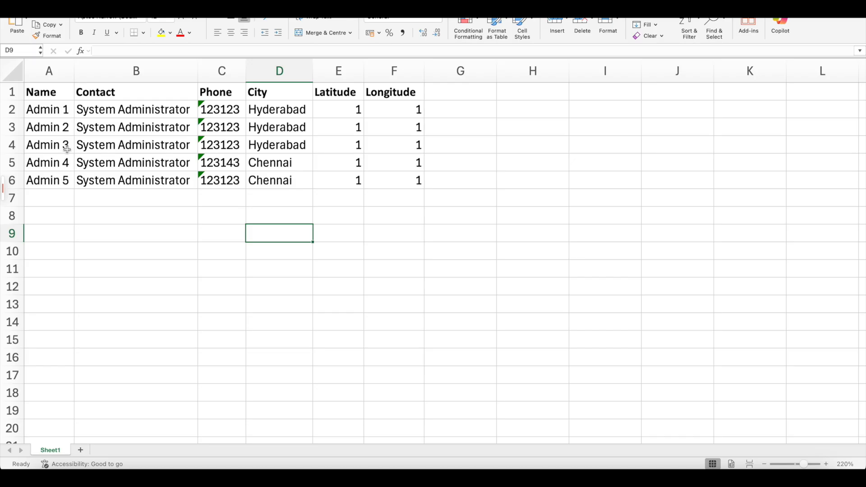
{"action": "left_click", "coordinate": [48, 109]}
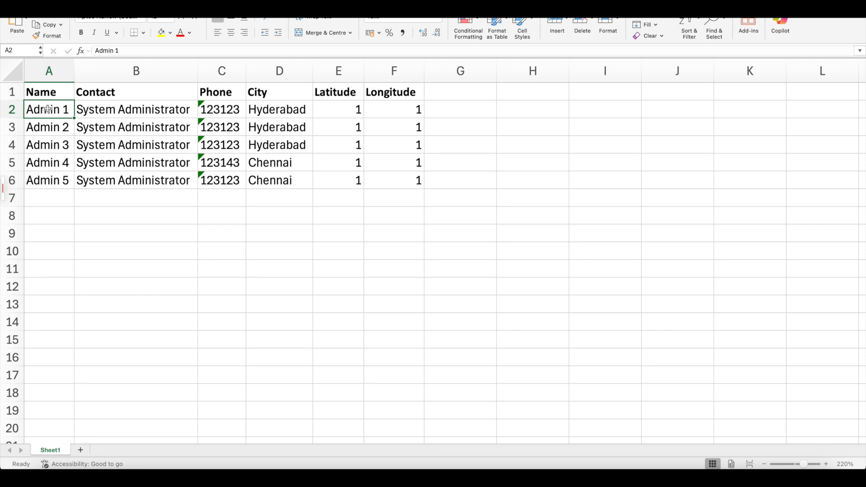
{"action": "left_click", "coordinate": [15, 109]}
{"action": "key", "text": "super+c"}
{"action": "left_click", "coordinate": [38, 195]}
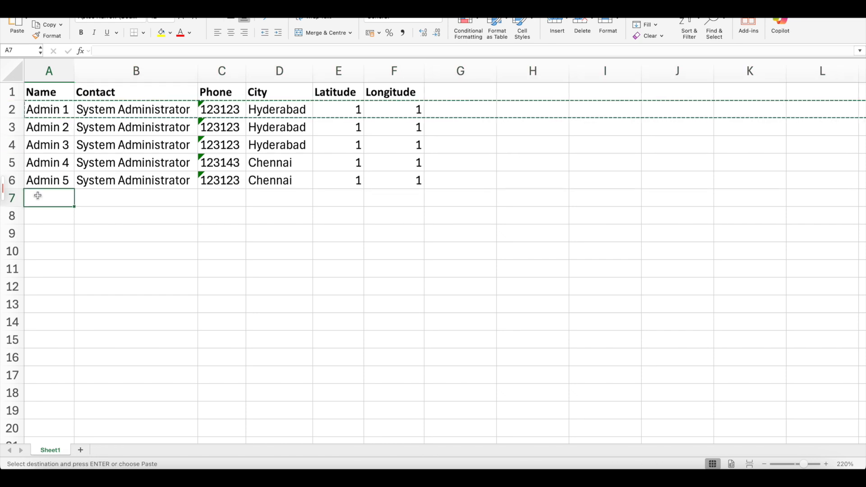
{"action": "key", "text": "super+v"}
{"action": "left_click", "coordinate": [68, 228]}
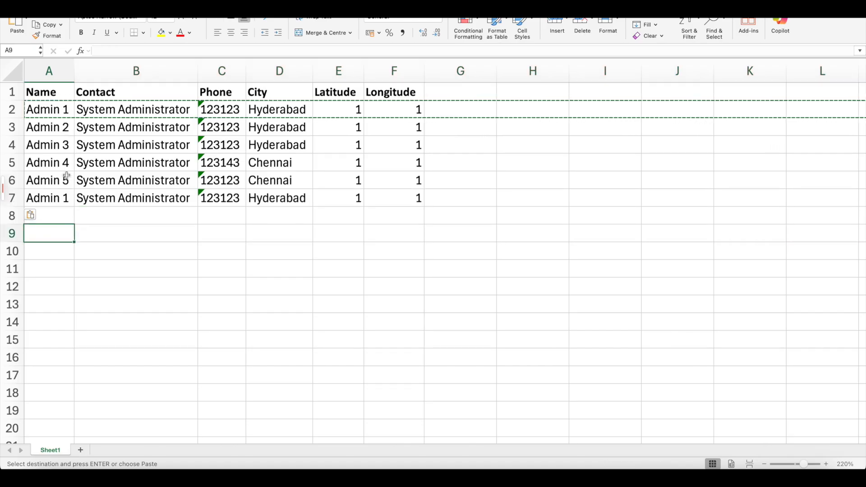
Compare the Admin 1 names in cells A2 and A7, and undo the row paste
{"action": "left_click", "coordinate": [57, 198]}
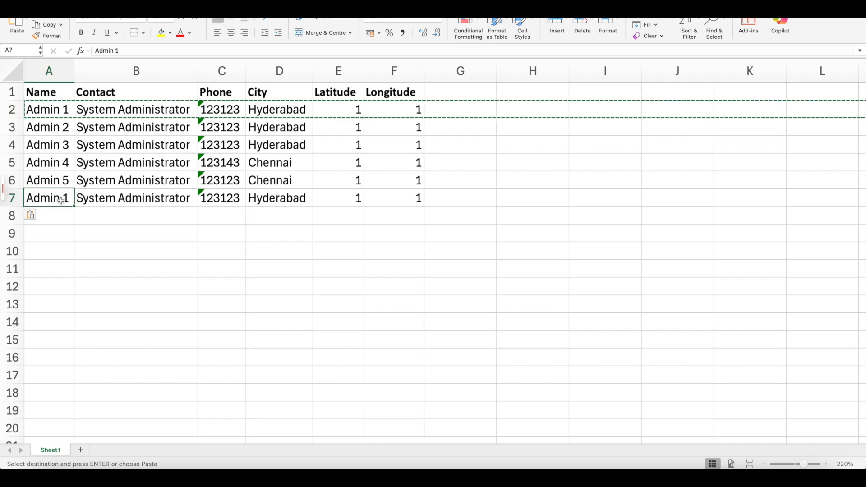
{"action": "left_click", "coordinate": [63, 111]}
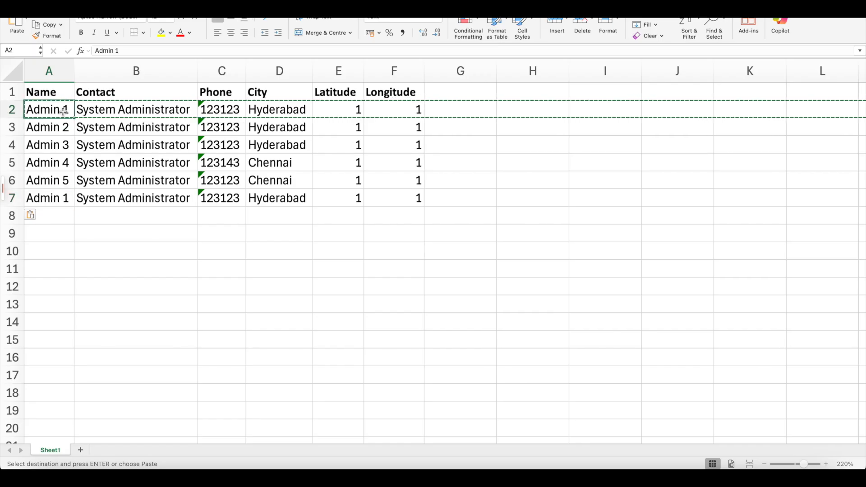
{"action": "left_click", "coordinate": [61, 198]}
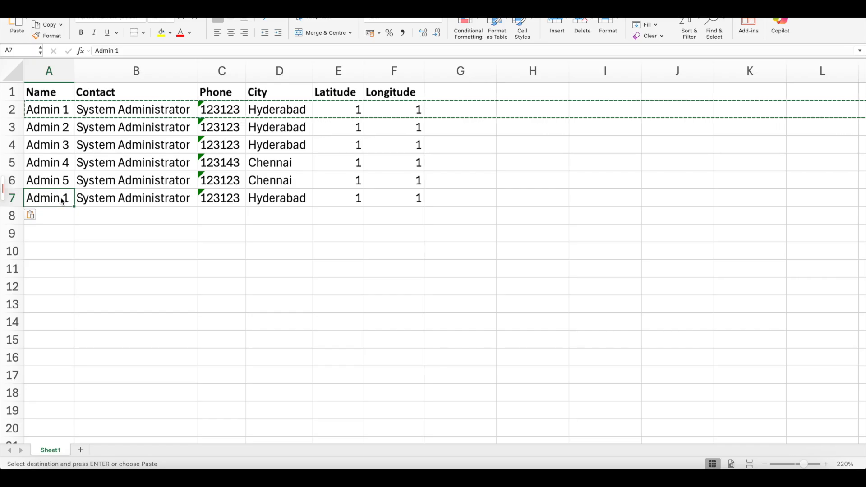
{"action": "key", "text": "super+z"}
{"action": "key", "text": "Escape"}
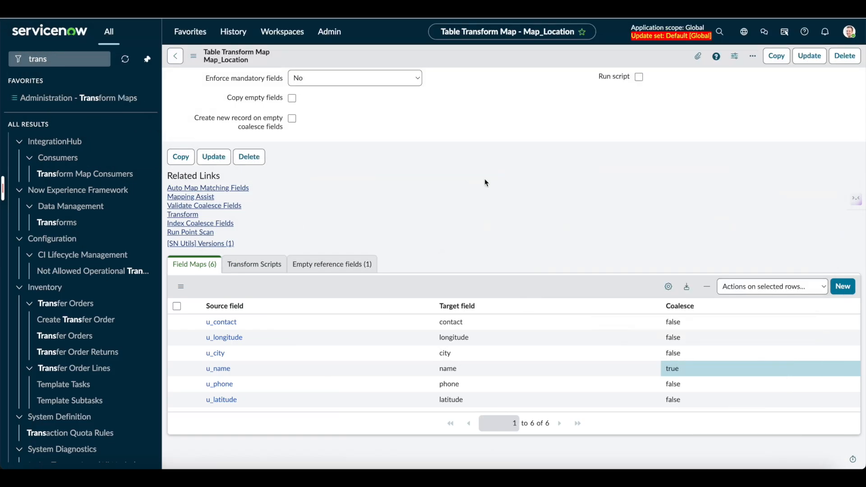
Set Coalesce to false for the u_name field map in Map_Location and save the transform map
{"action": "left_click", "coordinate": [684, 370]}
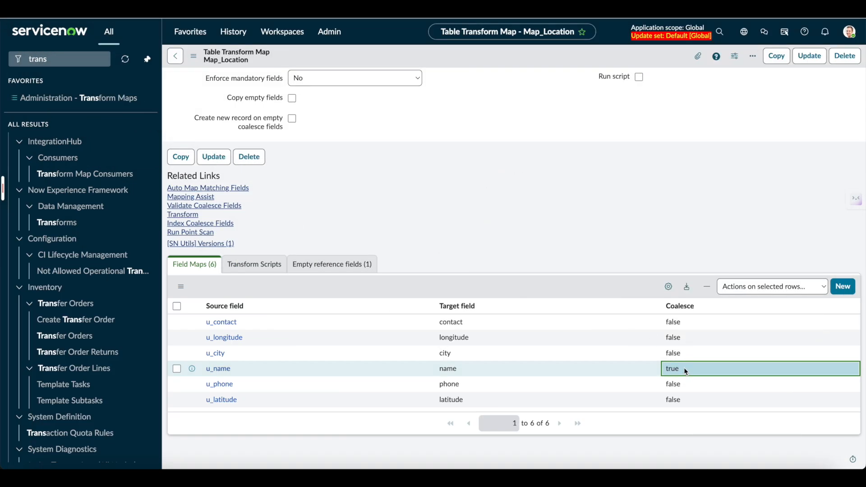
{"action": "double_click", "coordinate": [685, 371]}
{"action": "left_click", "coordinate": [681, 373]}
{"action": "left_click", "coordinate": [684, 386]}
{"action": "left_click", "coordinate": [709, 373]}
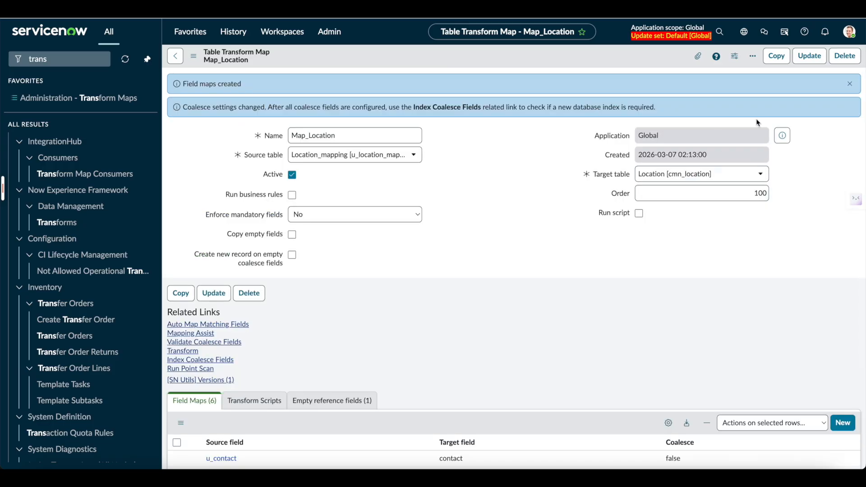
{"action": "left_click", "coordinate": [850, 84]}
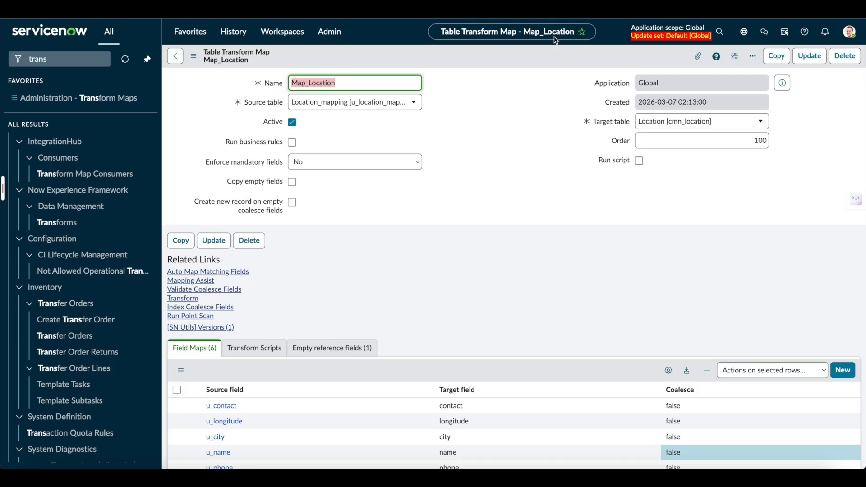
{"action": "right_click", "coordinate": [557, 55]}
{"action": "left_click", "coordinate": [567, 61]}
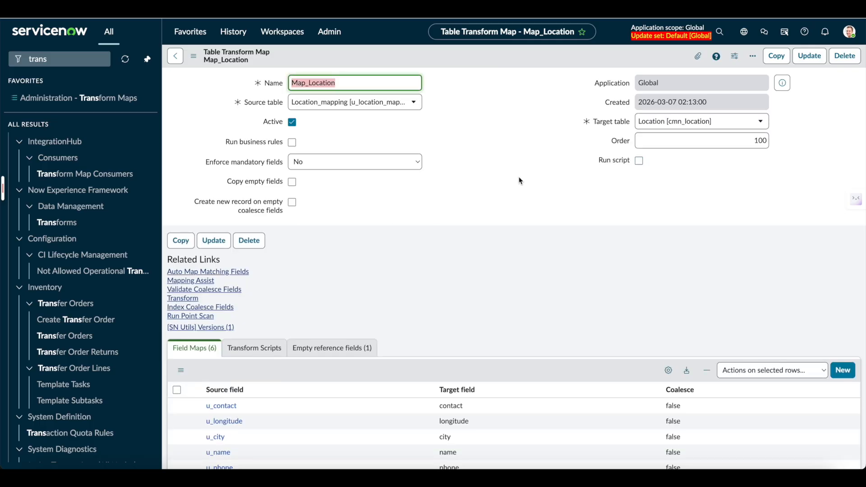
Run the transform on import set ISET0010035 of u_location_mapping with Map_Location - cmn_location as the selected map
{"action": "mouse_move", "coordinate": [275, 184]}
{"action": "scroll", "coordinate": [356, 298], "scroll_direction": "down", "scroll_amount": 2}
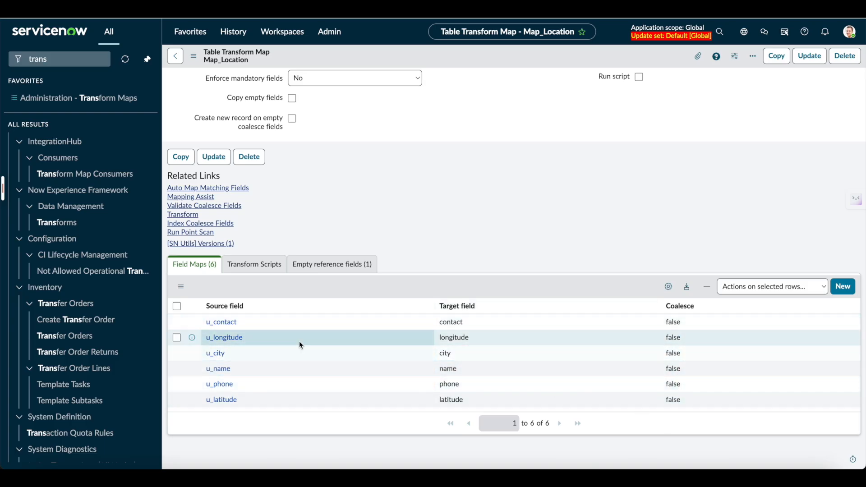
{"action": "left_click", "coordinate": [189, 219]}
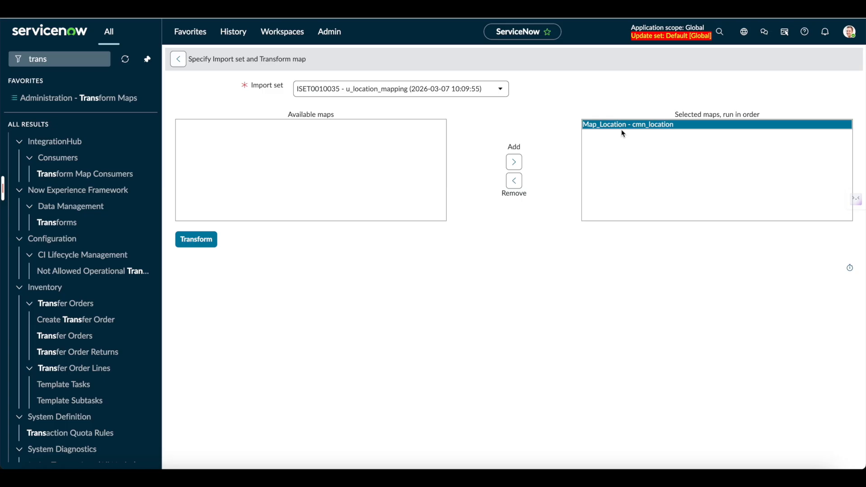
{"action": "left_click", "coordinate": [506, 91]}
{"action": "left_click", "coordinate": [507, 92]}
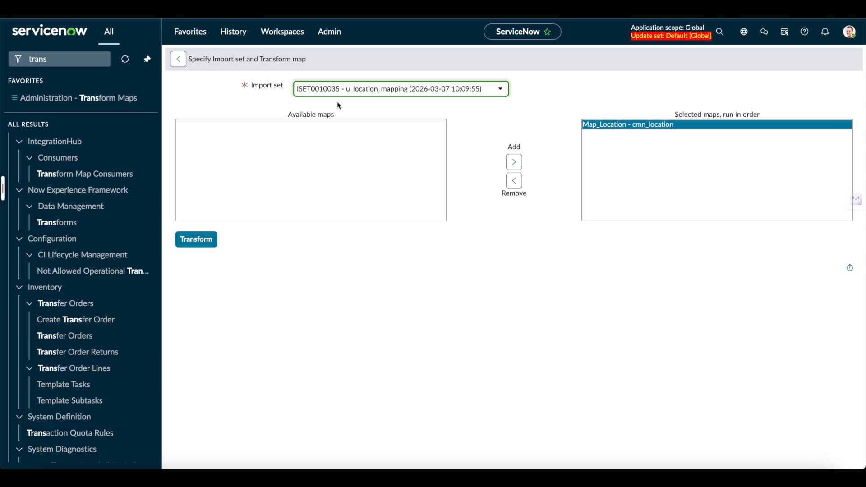
{"action": "left_click", "coordinate": [202, 241]}
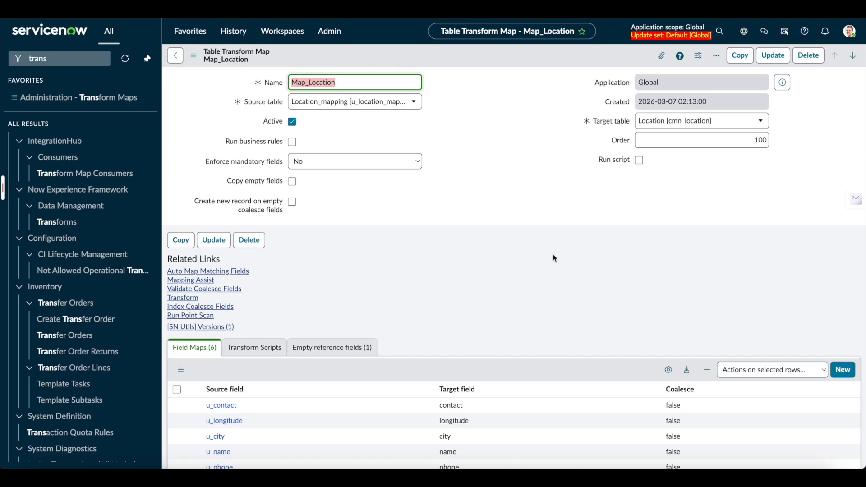
Set Coalesce to true for the u_name field map in Map_Location and save the transform map
{"action": "scroll", "coordinate": [554, 258], "scroll_direction": "down", "scroll_amount": 3}
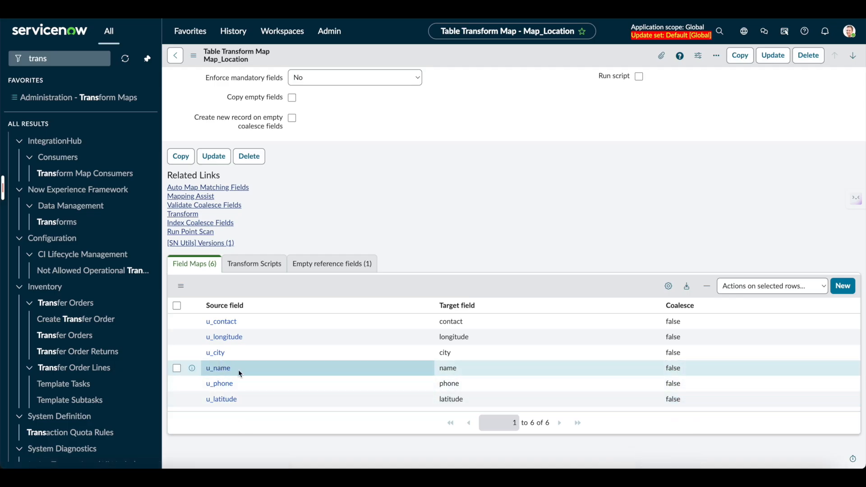
{"action": "left_click", "coordinate": [693, 371]}
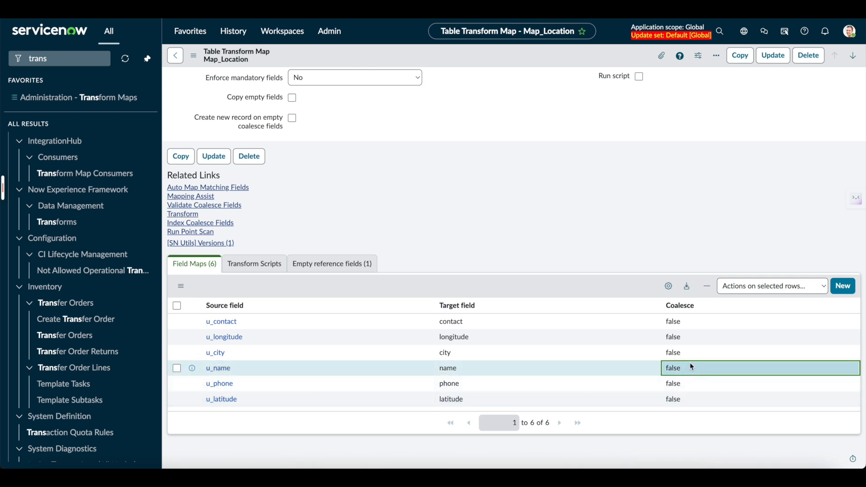
{"action": "double_click", "coordinate": [691, 369]}
{"action": "left_click", "coordinate": [690, 369]}
{"action": "left_click", "coordinate": [678, 361]}
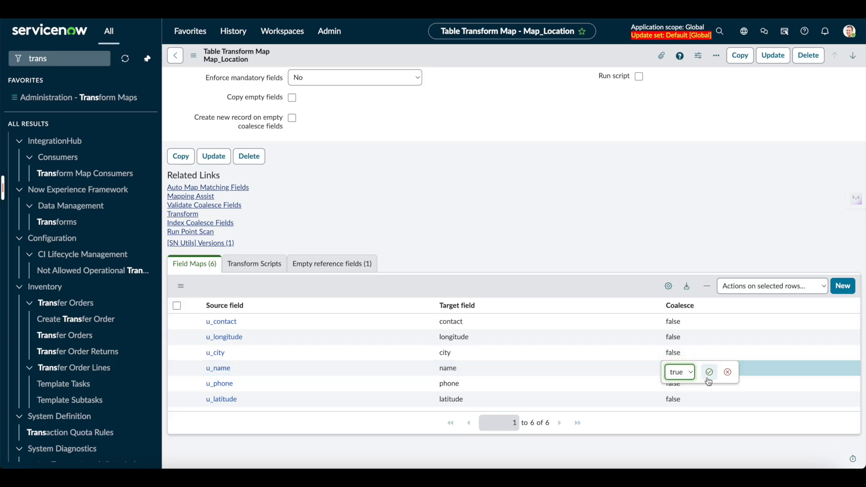
{"action": "left_click", "coordinate": [710, 373]}
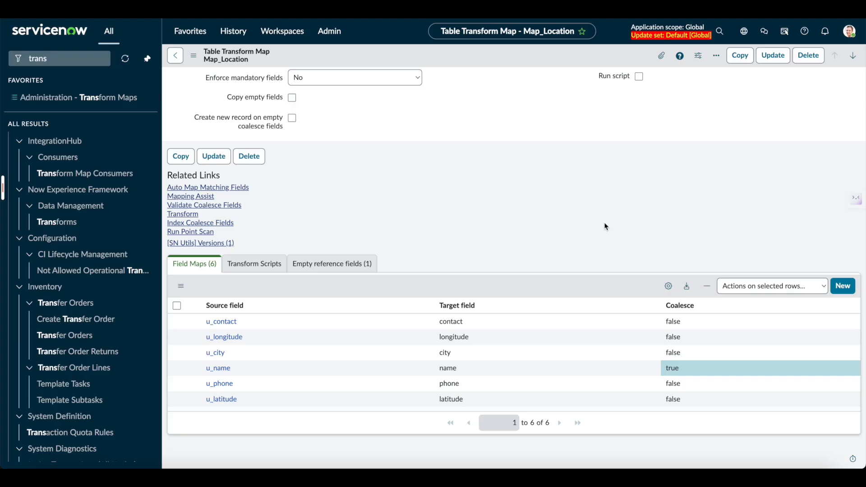
{"action": "right_click", "coordinate": [583, 58]}
{"action": "left_click", "coordinate": [594, 61]}
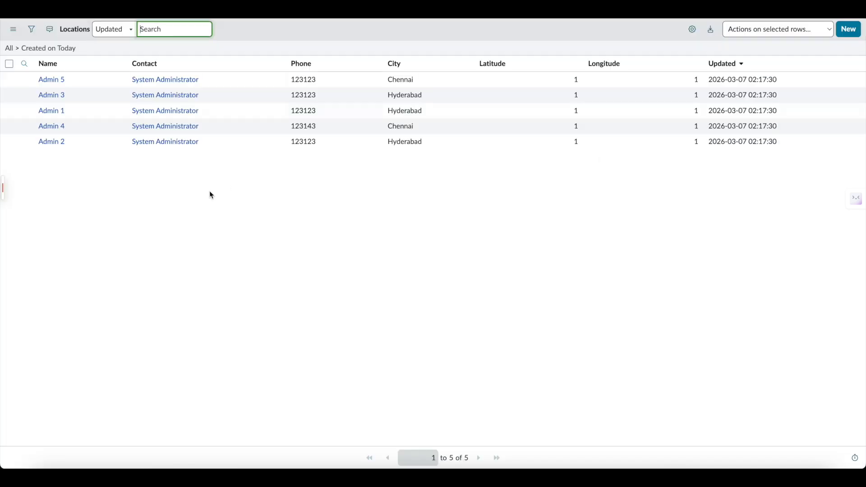
{"action": "left_click", "coordinate": [49, 66]}
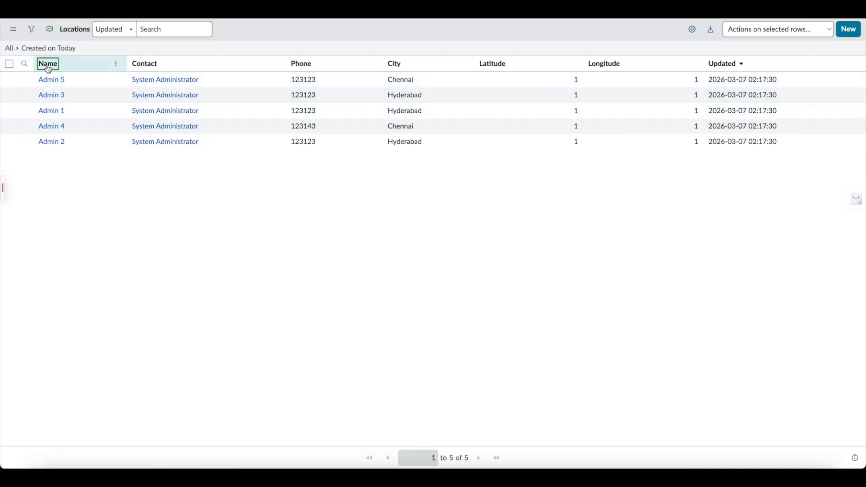
{"action": "left_click", "coordinate": [48, 67]}
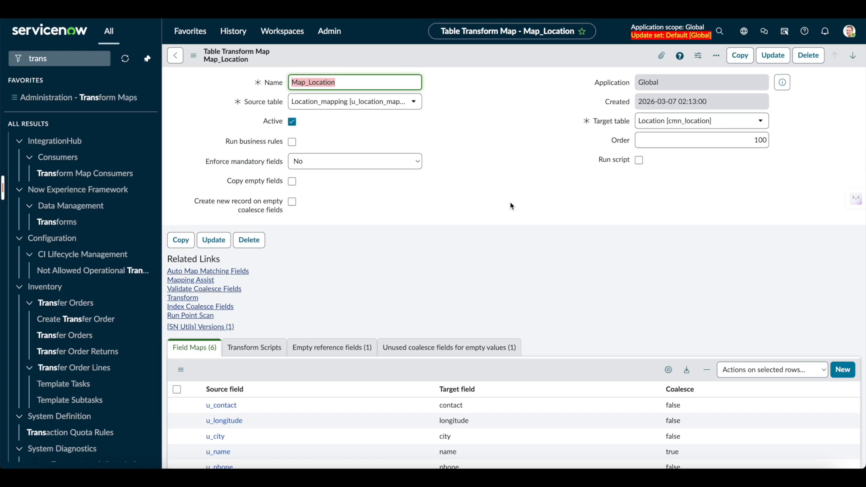
Open the Load Data form and choose the existing import set table Location_mapping [u_location_mapping]
{"action": "left_click", "coordinate": [72, 63]}
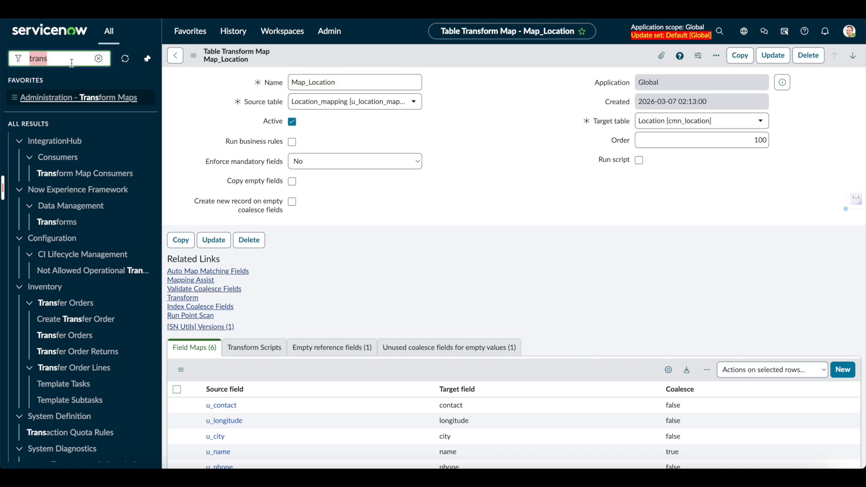
{"action": "type", "text": "import"}
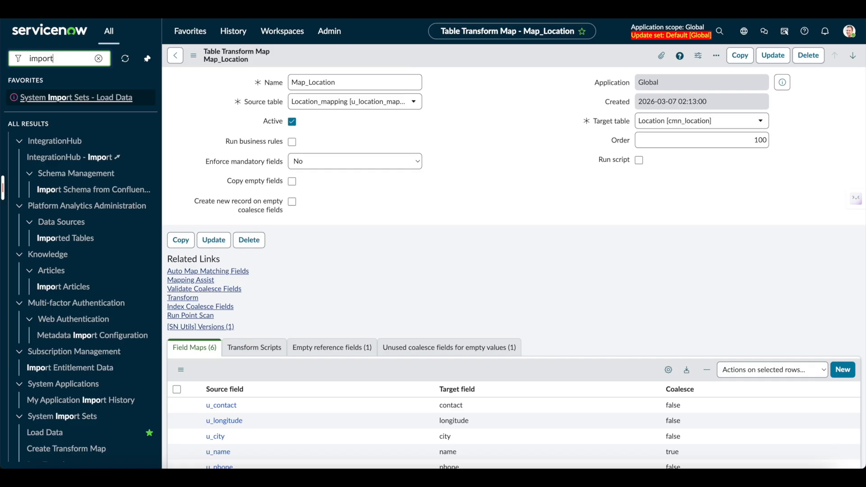
{"action": "left_click", "coordinate": [93, 103]}
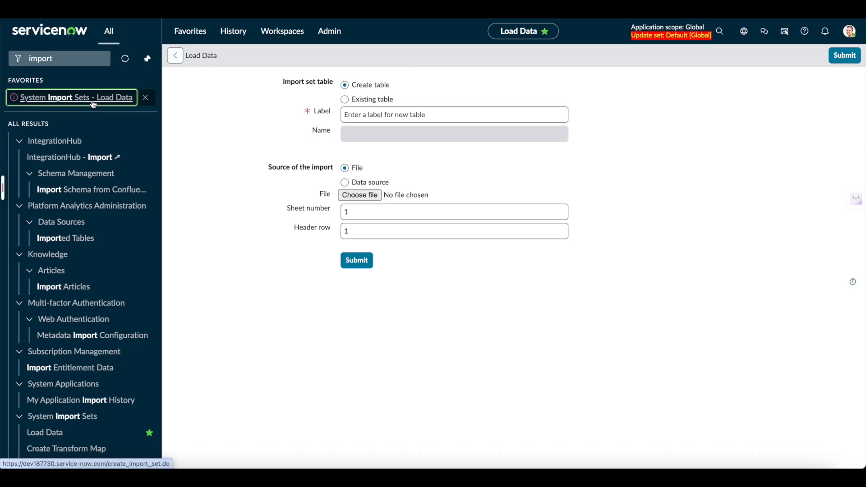
{"action": "left_click", "coordinate": [380, 101]}
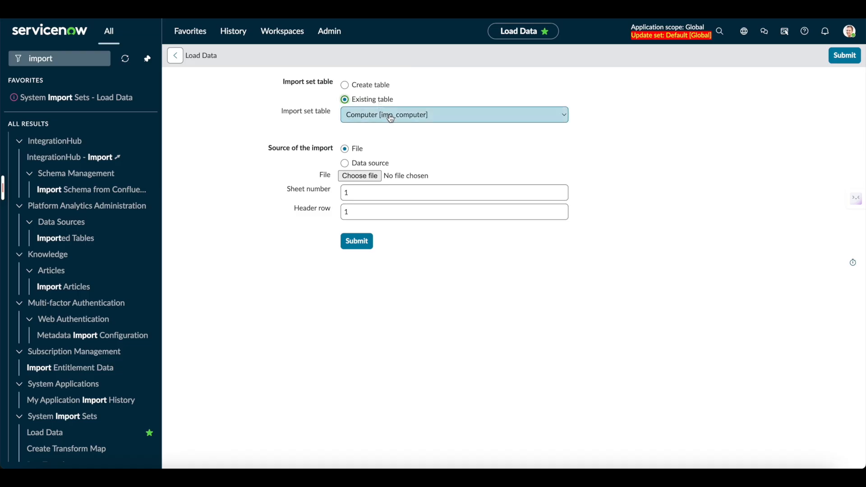
{"action": "left_click", "coordinate": [391, 116]}
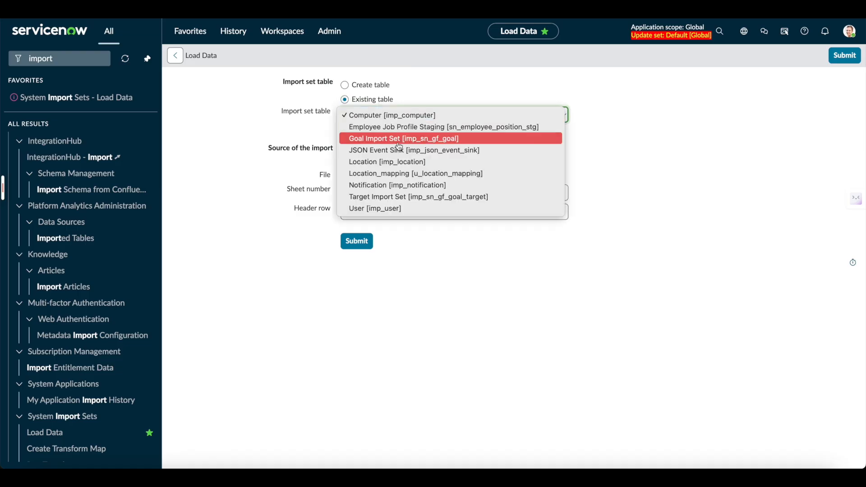
{"action": "left_click", "coordinate": [411, 174]}
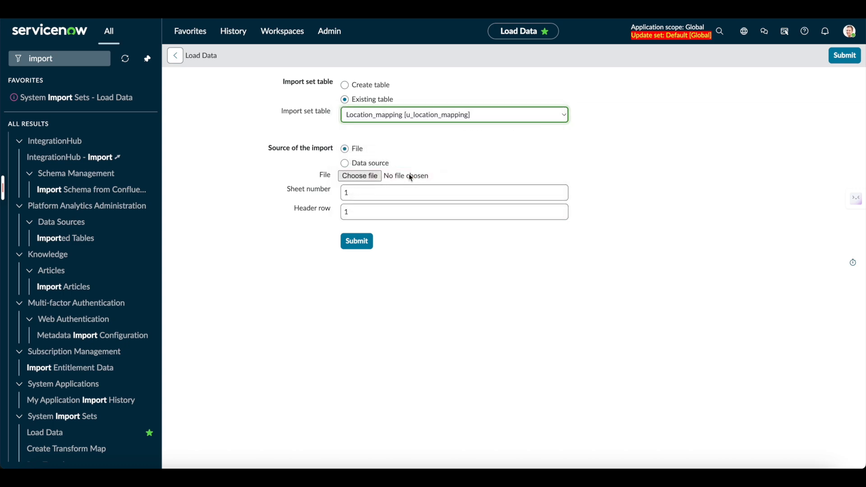
Attach Base Data Cmn_Location.xlsx from the Desktop as the import file and submit the data load
{"action": "left_click", "coordinate": [373, 176]}
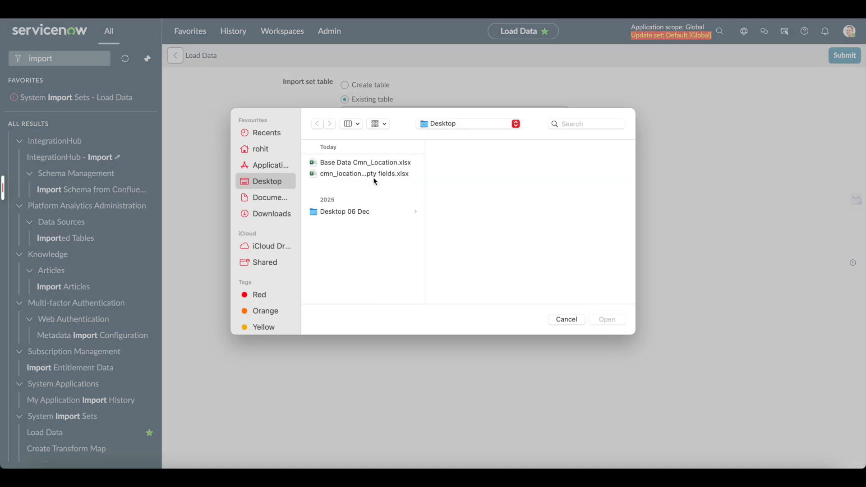
{"action": "left_click", "coordinate": [366, 165]}
{"action": "left_click", "coordinate": [607, 320]}
{"action": "left_click", "coordinate": [357, 240]}
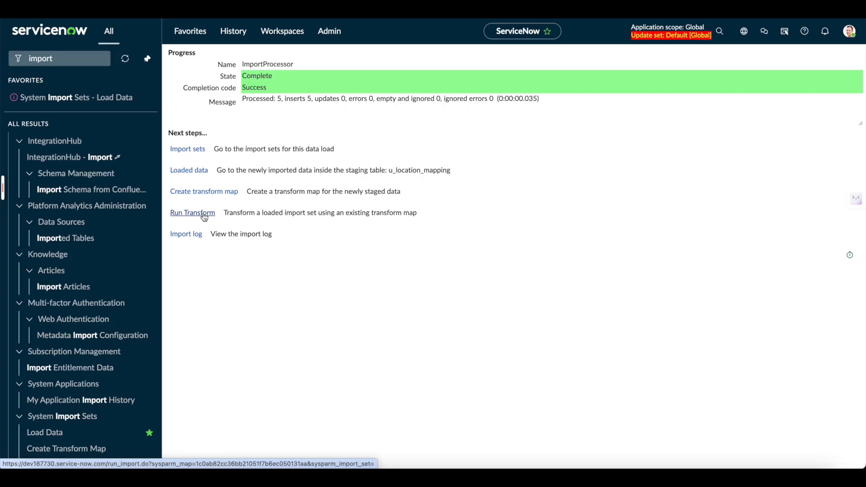
Run the transform on import set ISET0010036 of u_location_mapping with Map_Location - cmn_location as the selected map
{"action": "left_click", "coordinate": [193, 213]}
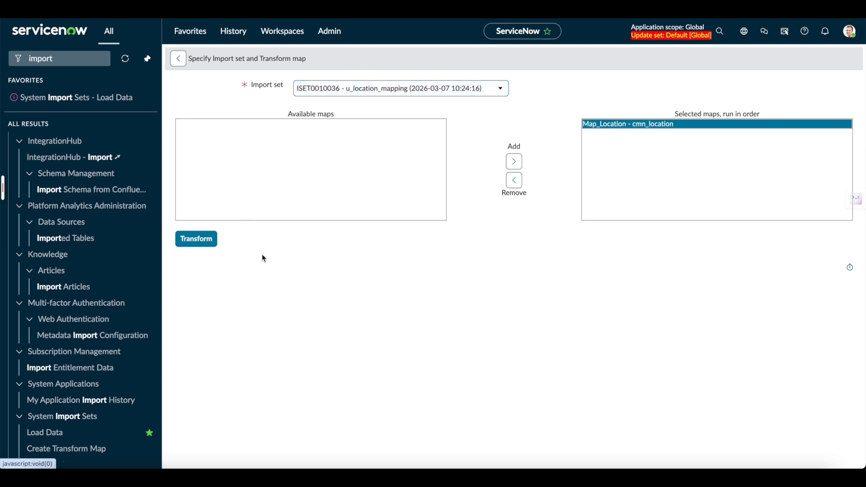
{"action": "left_click", "coordinate": [208, 242]}
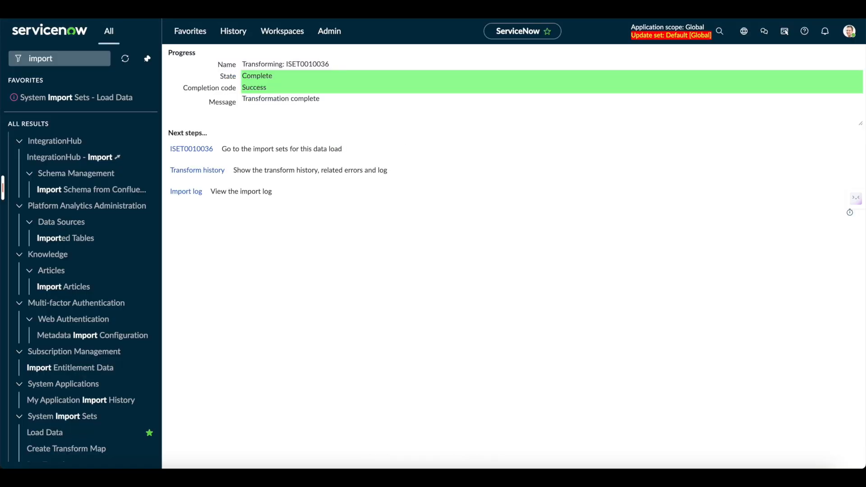
Look at the source workbook in Excel, and check the transform history record of ISET0010036 and its import log
{"action": "left_click", "coordinate": [64, 63]}
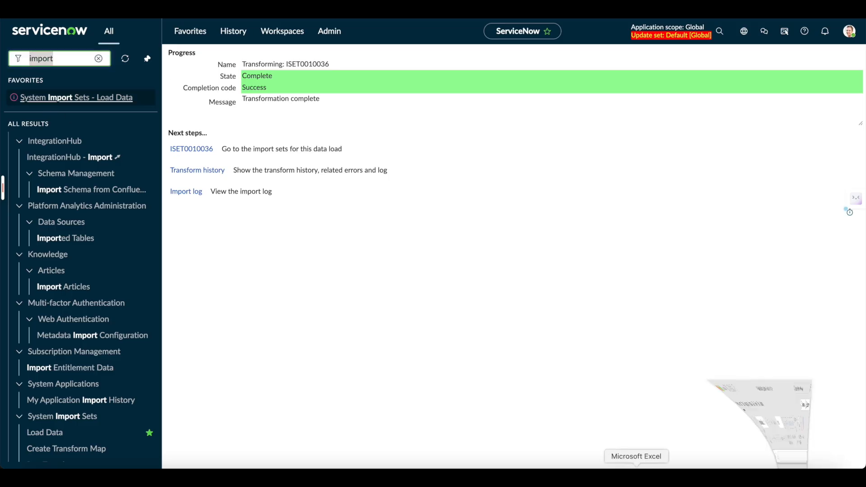
{"action": "left_click", "coordinate": [634, 469]}
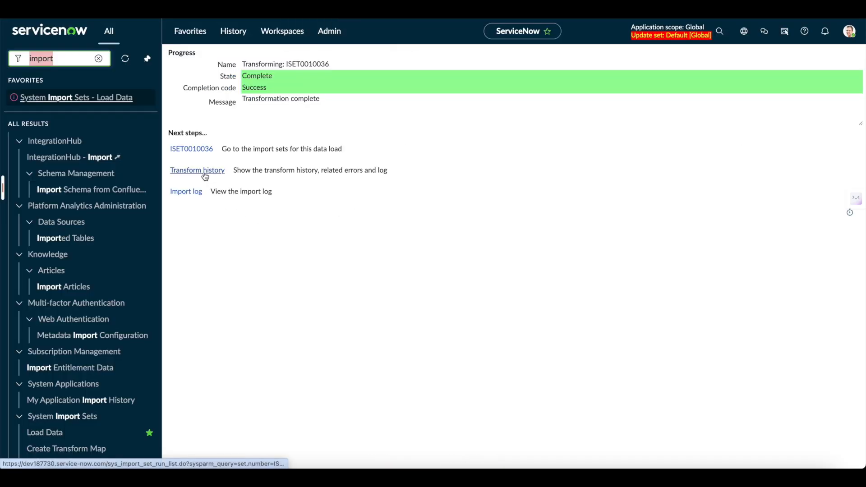
{"action": "left_click", "coordinate": [199, 171]}
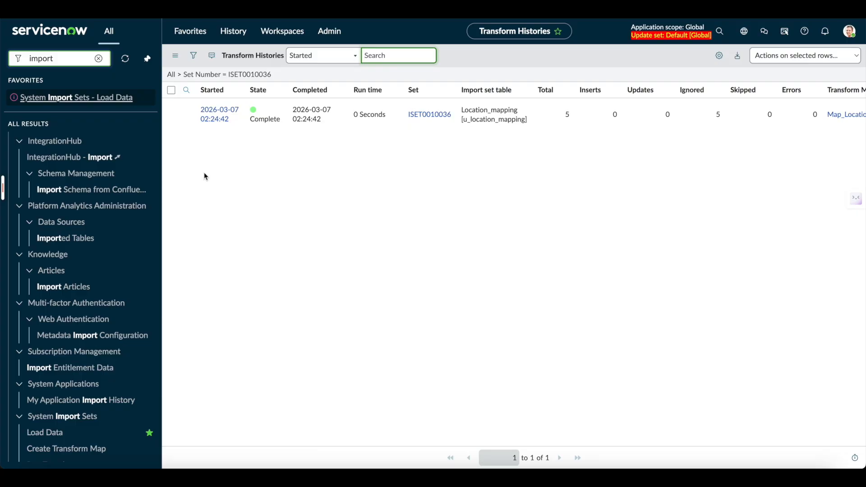
{"action": "left_click", "coordinate": [225, 122]}
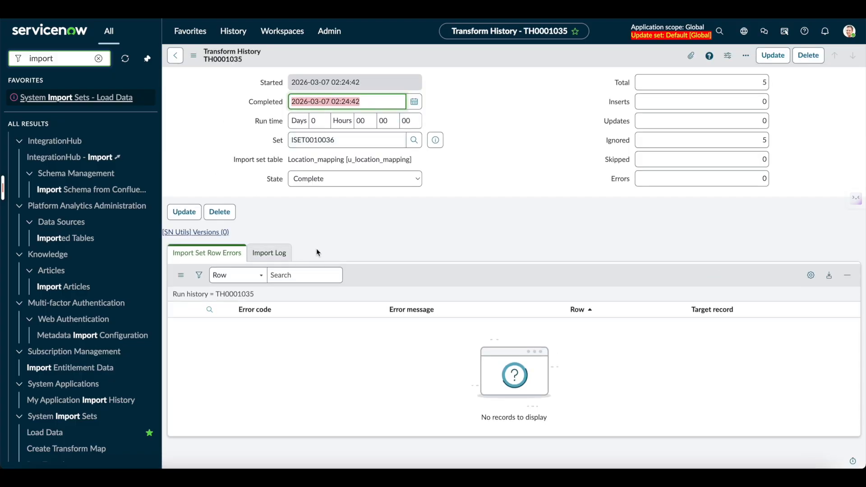
{"action": "left_click", "coordinate": [279, 256]}
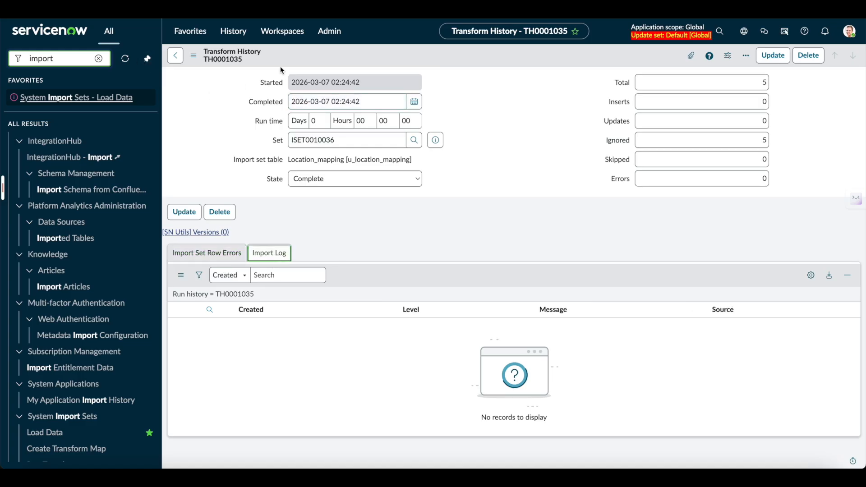
{"action": "key", "text": "alt+Left"}
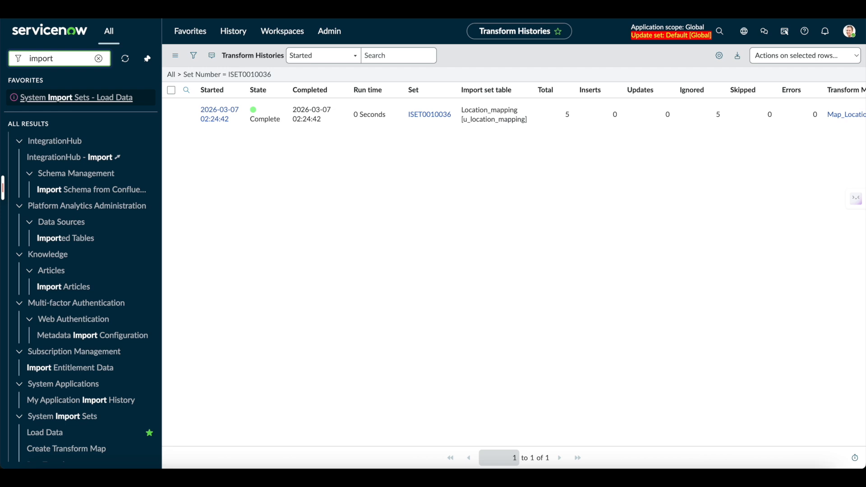
Examine the state, target record and comment of the import set rows in ISET0010036
{"action": "left_click", "coordinate": [417, 117]}
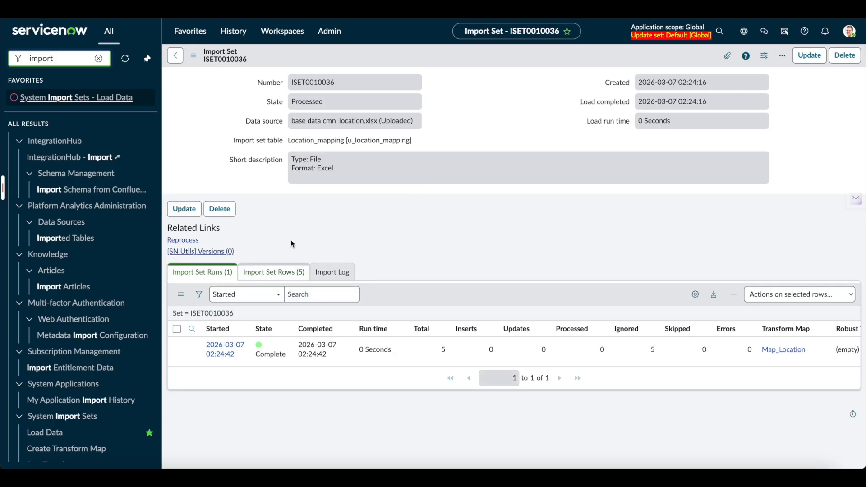
{"action": "left_click", "coordinate": [283, 271]}
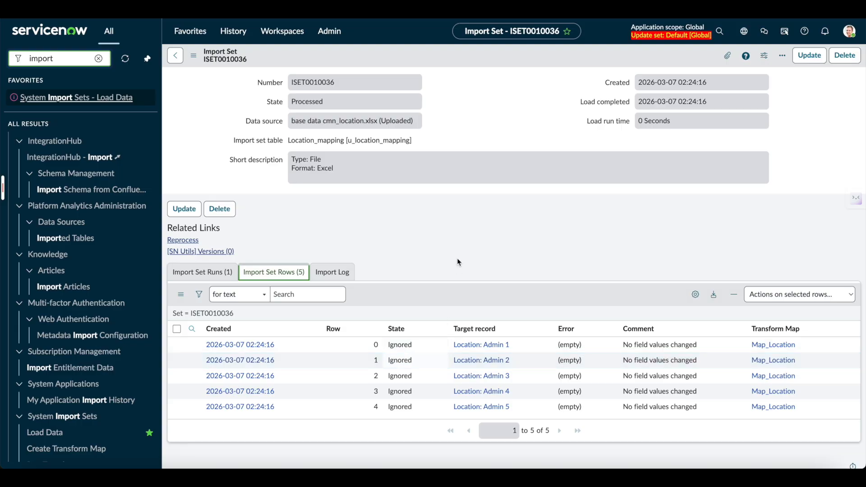
{"action": "scroll", "coordinate": [456, 258], "scroll_direction": "down", "scroll_amount": 1}
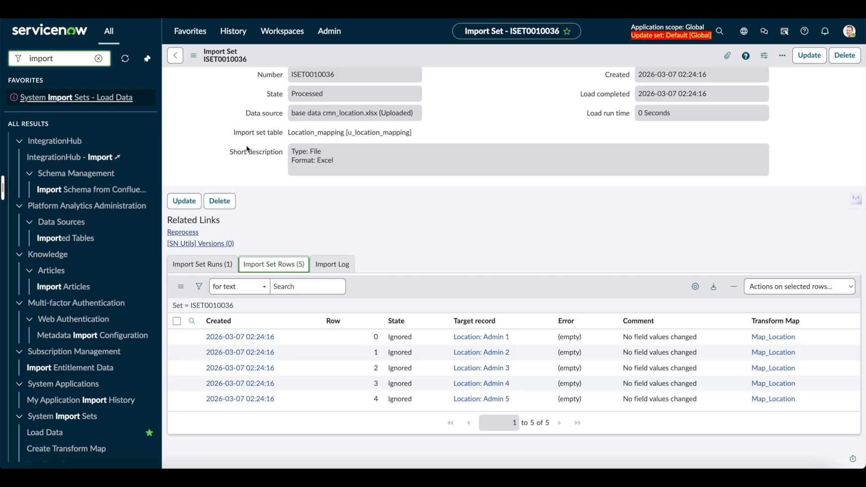
Find the table transform maps and open the Map_Location record
{"action": "left_click", "coordinate": [64, 59]}
{"action": "key", "text": "ctrl+a"}
{"action": "type", "text": "trans"}
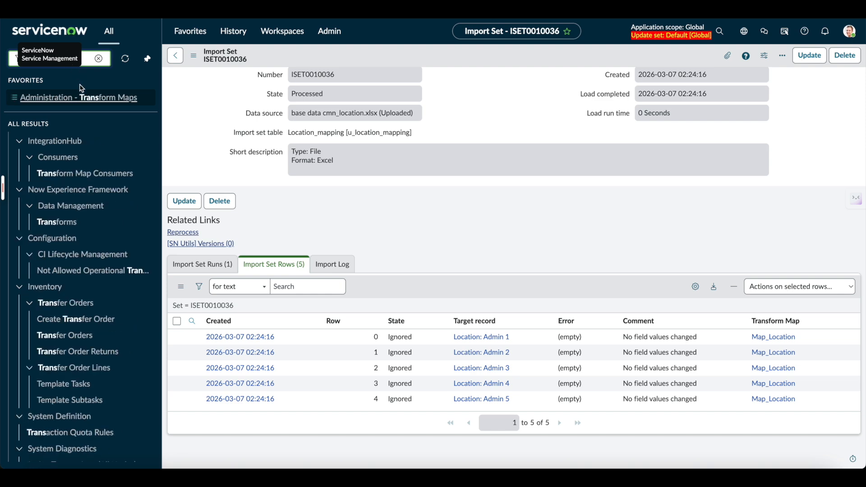
{"action": "left_click", "coordinate": [84, 98]}
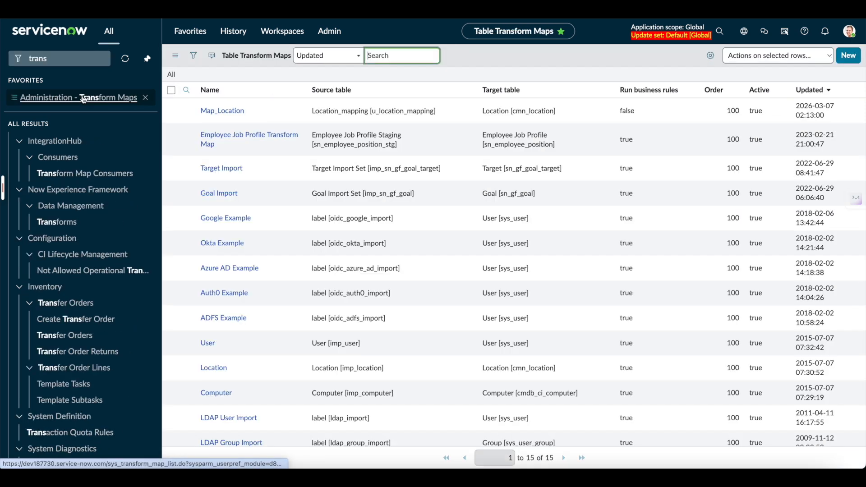
{"action": "left_click", "coordinate": [225, 115]}
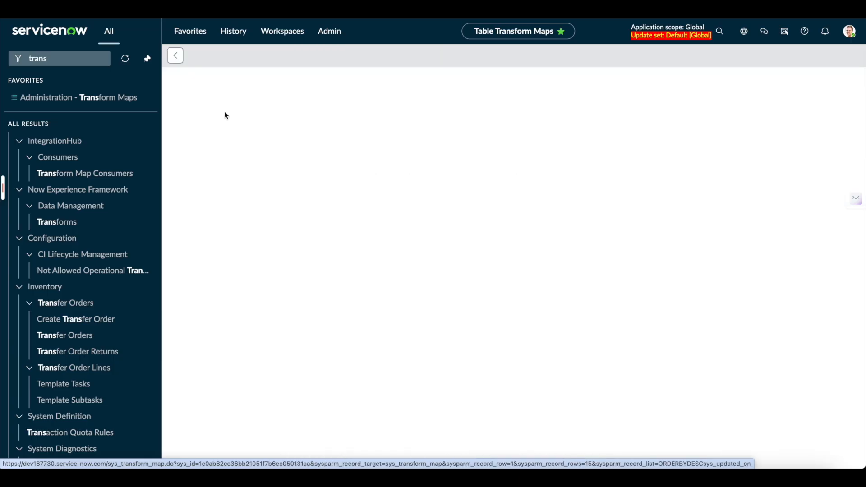
Set Coalesce to false for the u_name field map and save the Map_Location transform map
{"action": "scroll", "coordinate": [454, 234], "scroll_direction": "down", "scroll_amount": 2}
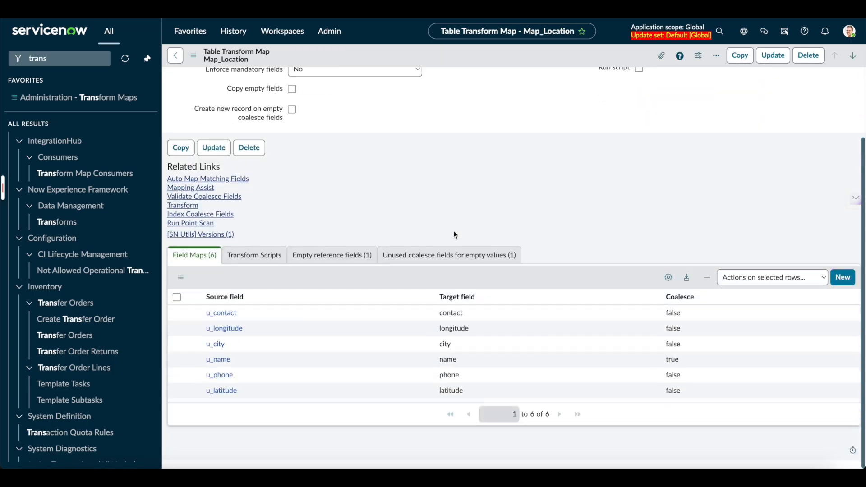
{"action": "left_click", "coordinate": [699, 372]}
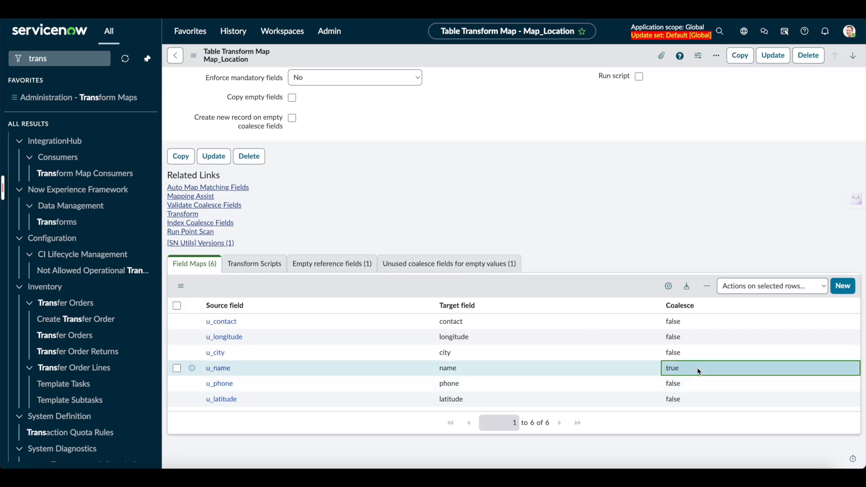
{"action": "double_click", "coordinate": [699, 372]}
{"action": "left_click", "coordinate": [689, 373]}
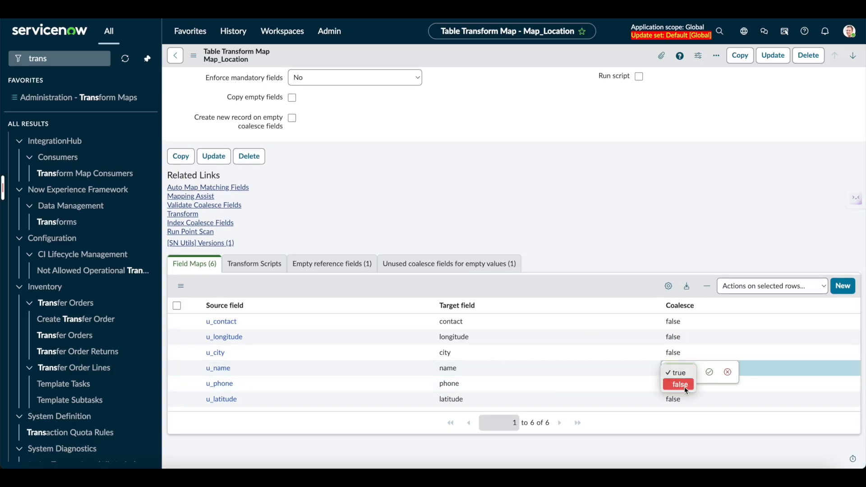
{"action": "left_click", "coordinate": [681, 384]}
{"action": "left_click", "coordinate": [708, 372]}
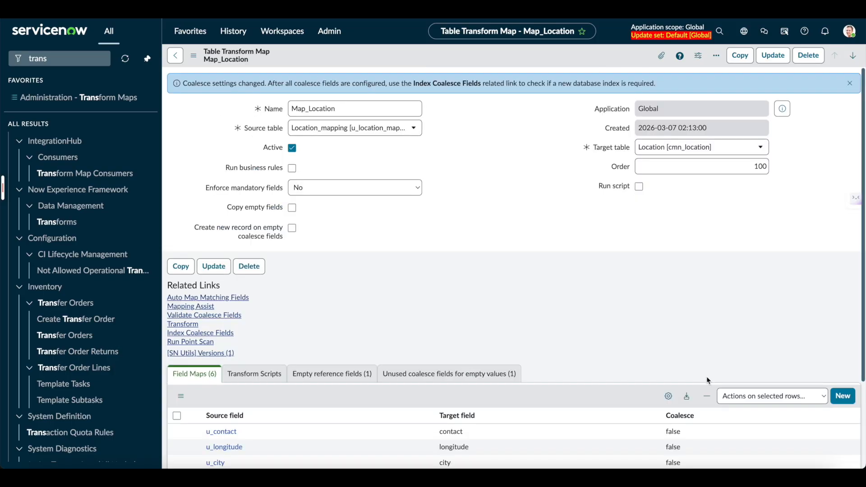
{"action": "right_click", "coordinate": [556, 58]}
{"action": "left_click", "coordinate": [567, 65]}
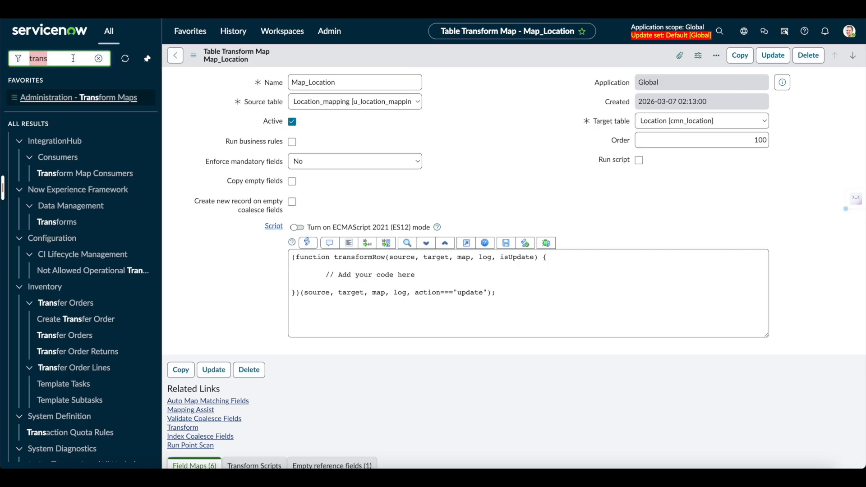
Find the import set modules and open the Load Data form
{"action": "type", "text": "import"}
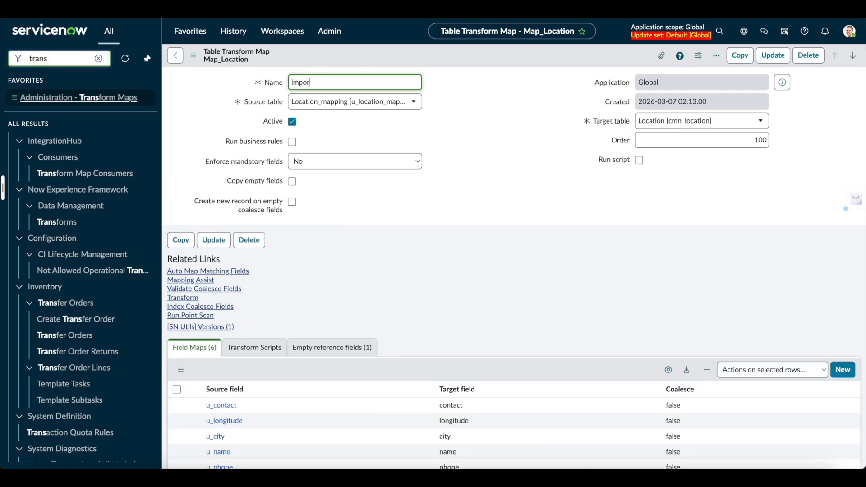
{"action": "left_click", "coordinate": [70, 59]}
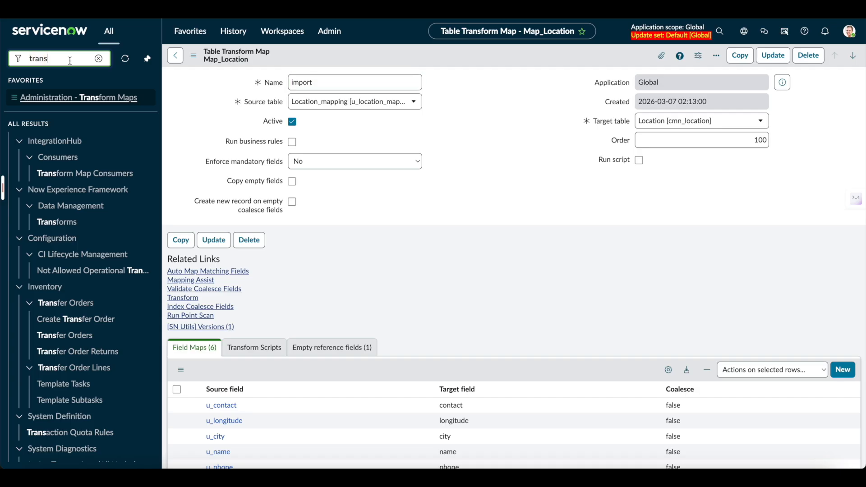
{"action": "key", "text": "ctrl+a"}
{"action": "scroll", "coordinate": [361, 212], "scroll_direction": "down", "scroll_amount": 3}
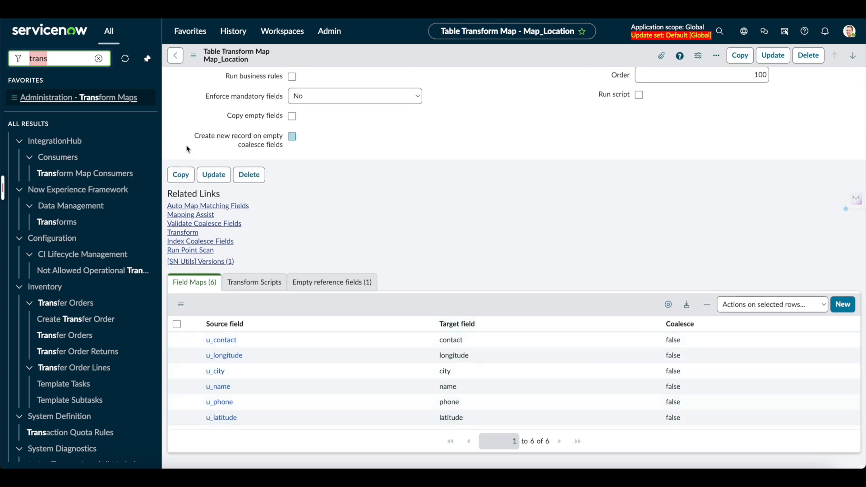
{"action": "type", "text": "import"}
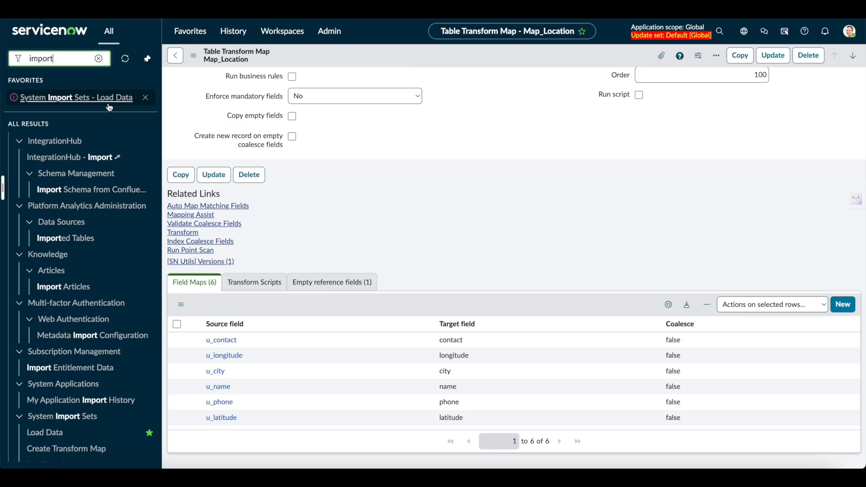
{"action": "left_click", "coordinate": [107, 99]}
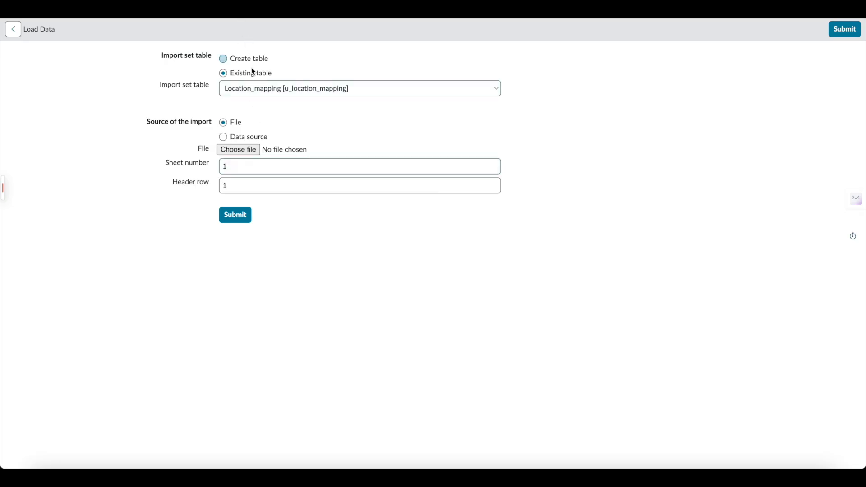
Load Base Data Cmn_Location.xlsx from the Desktop into the existing Location_mapping import set table
{"action": "left_click", "coordinate": [248, 153]}
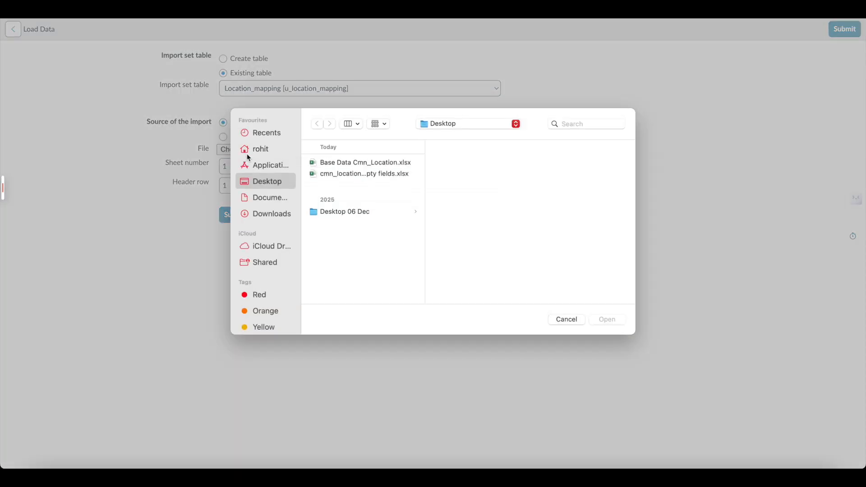
{"action": "left_click", "coordinate": [346, 163]}
{"action": "left_click", "coordinate": [614, 319]}
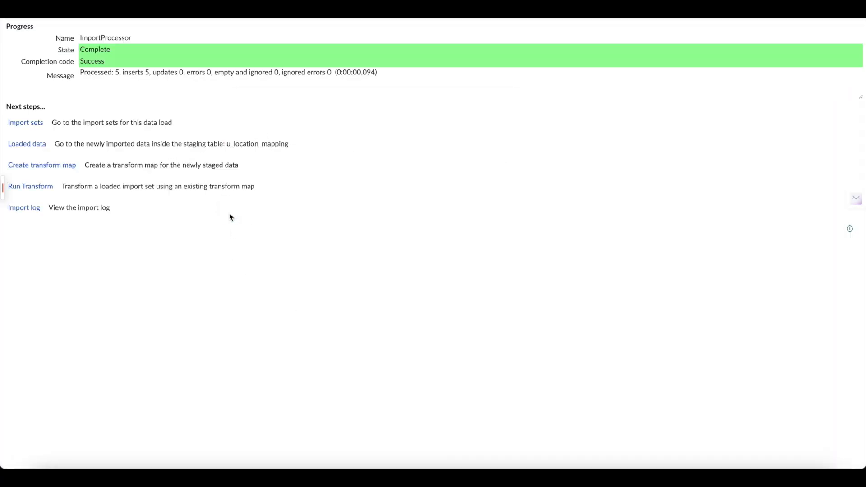
Run the transform for ISET0010037 with Map_Location and check the location records created today
{"action": "left_click", "coordinate": [35, 187]}
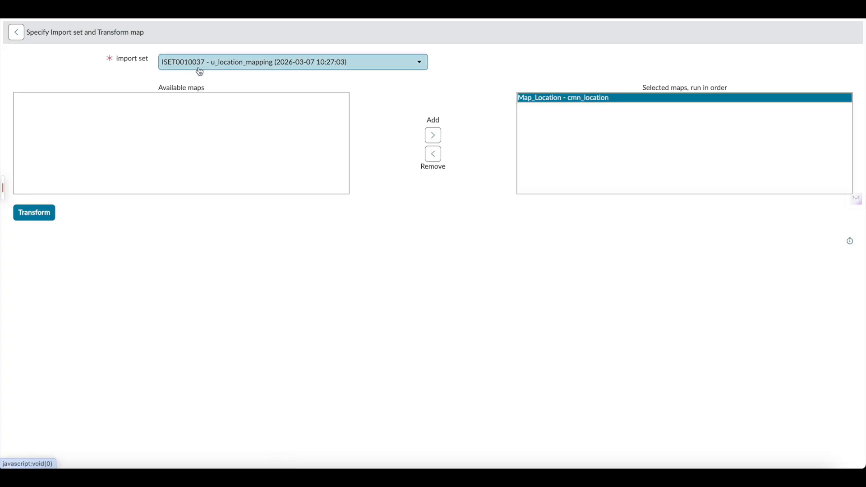
{"action": "left_click", "coordinate": [34, 220]}
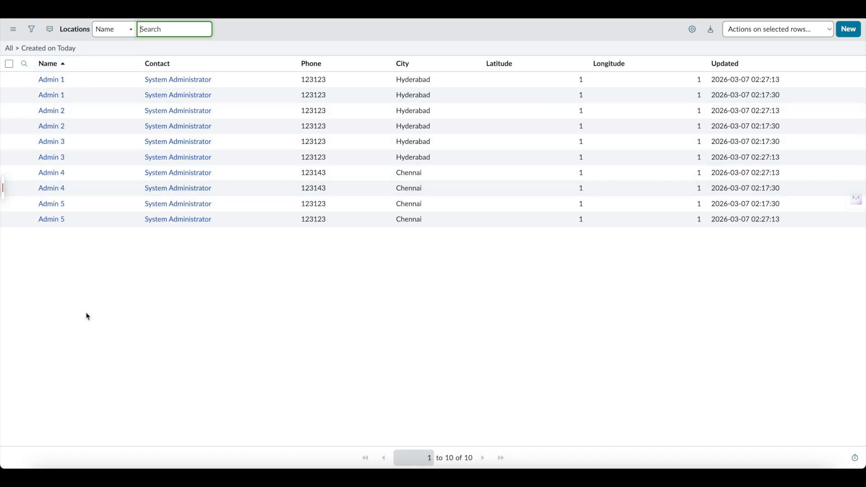
{"action": "left_click", "coordinate": [412, 370]}
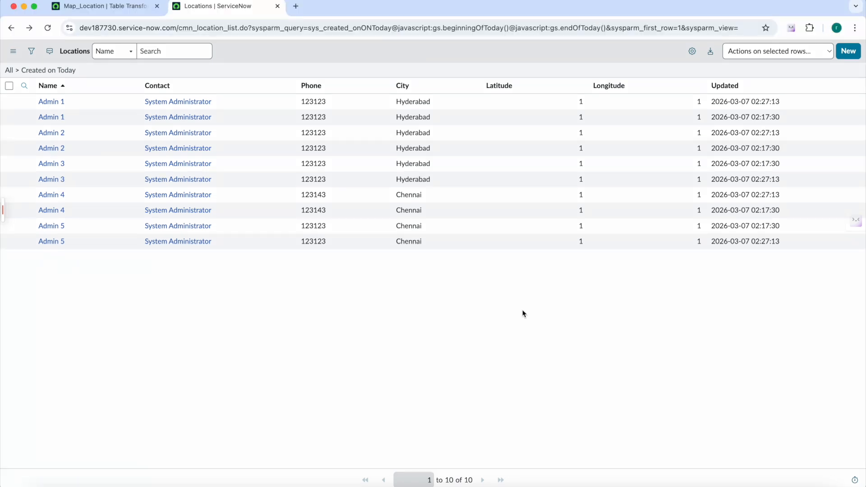
Look at the available choices for Enforce mandatory fields on the Map_Location transform map
{"action": "left_click", "coordinate": [100, 6]}
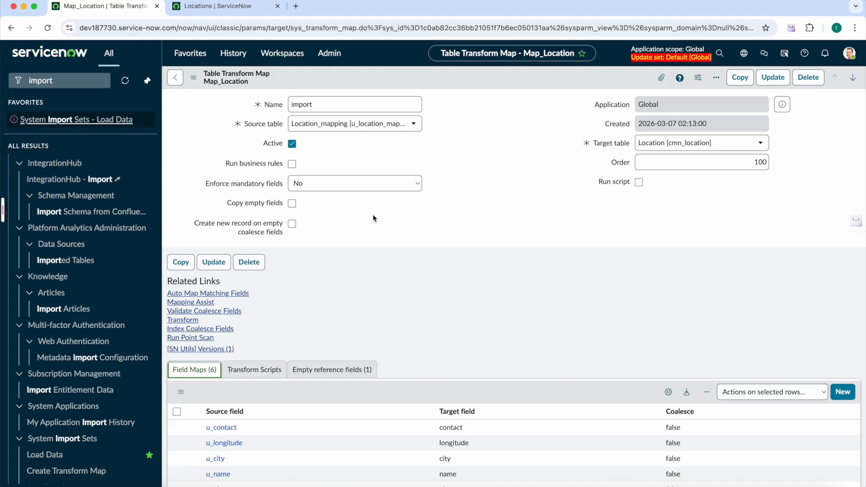
{"action": "left_click", "coordinate": [367, 188]}
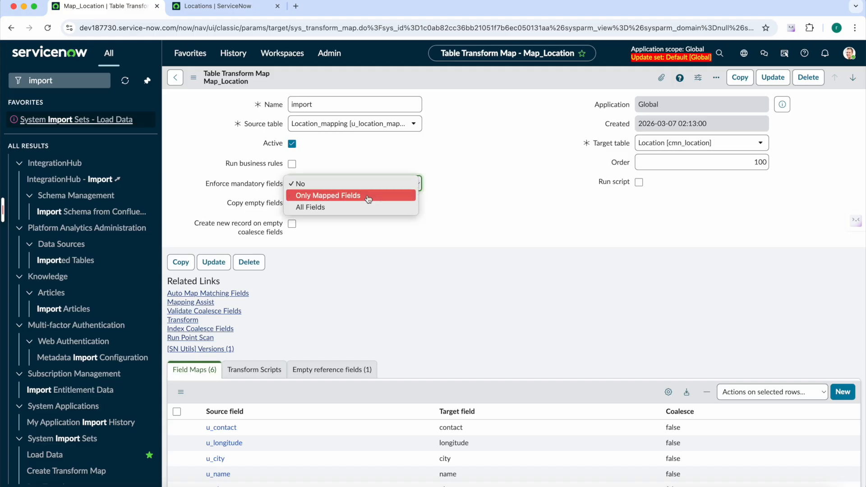
{"action": "left_click", "coordinate": [443, 240]}
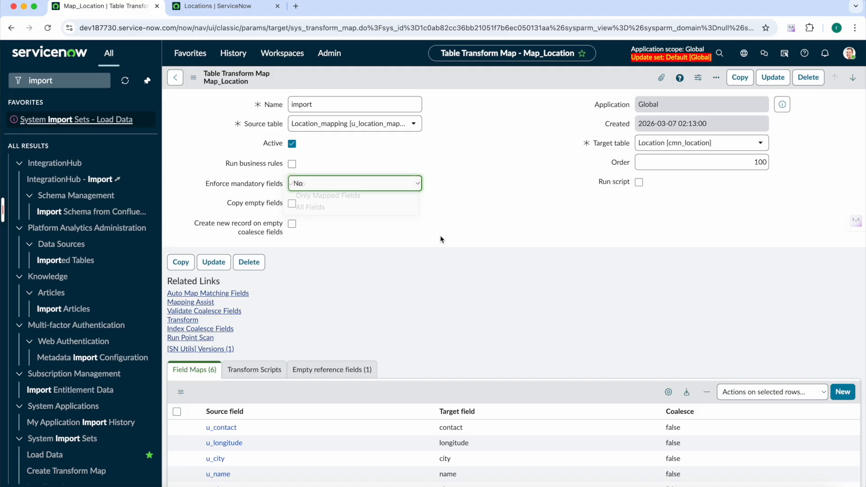
Open the first Admin 1 record from the Locations list in a separate tab
{"action": "left_click", "coordinate": [225, 6]}
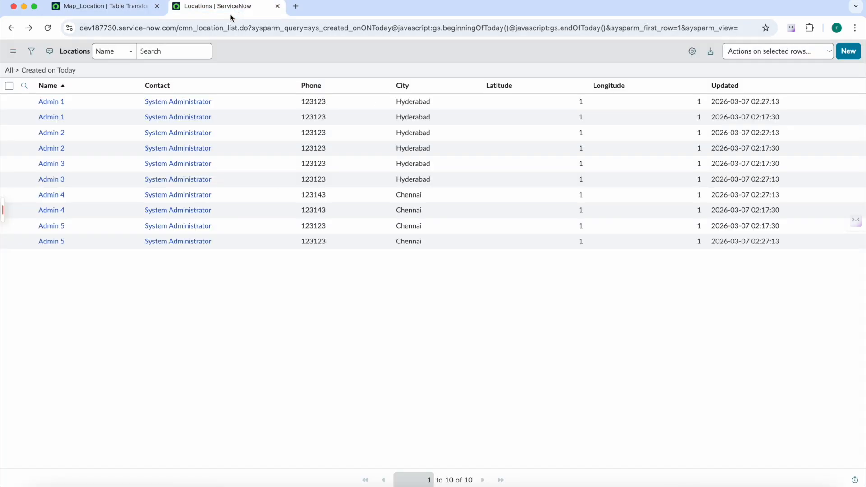
{"action": "left_click", "coordinate": [62, 105], "text": "super"}
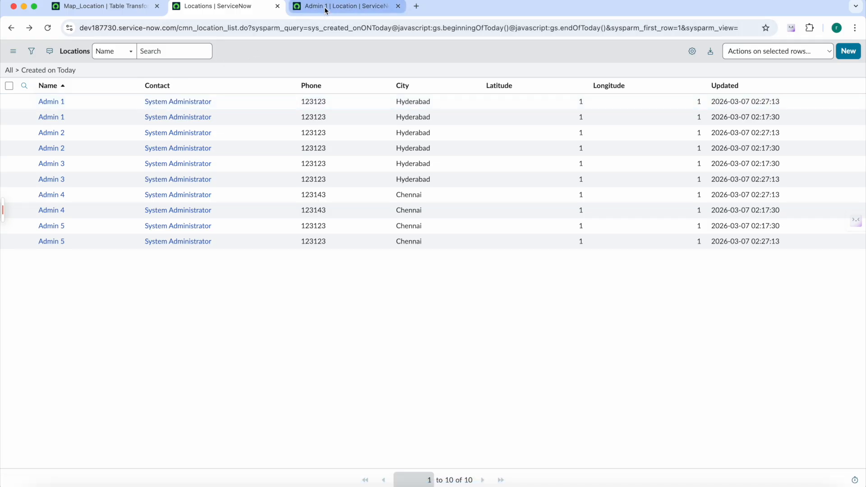
{"action": "left_click", "coordinate": [325, 8]}
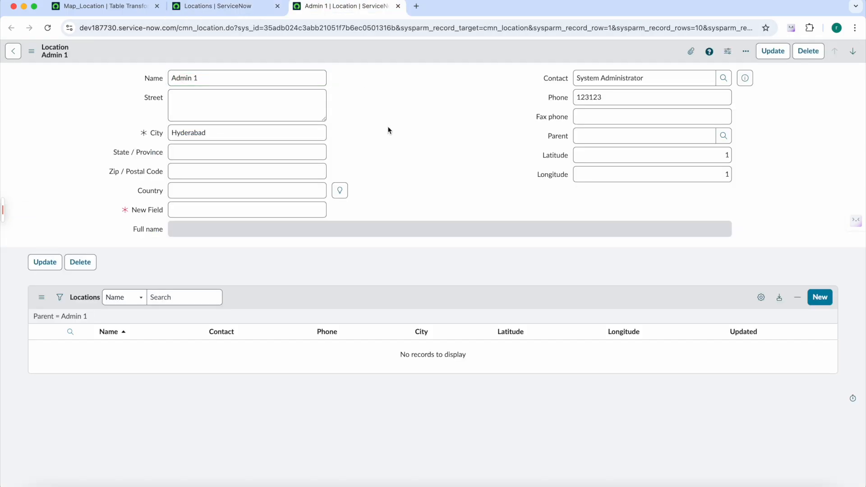
Try clearing the City field of the Admin 1 location, and reload the record to discard the change
{"action": "double_click", "coordinate": [219, 132]}
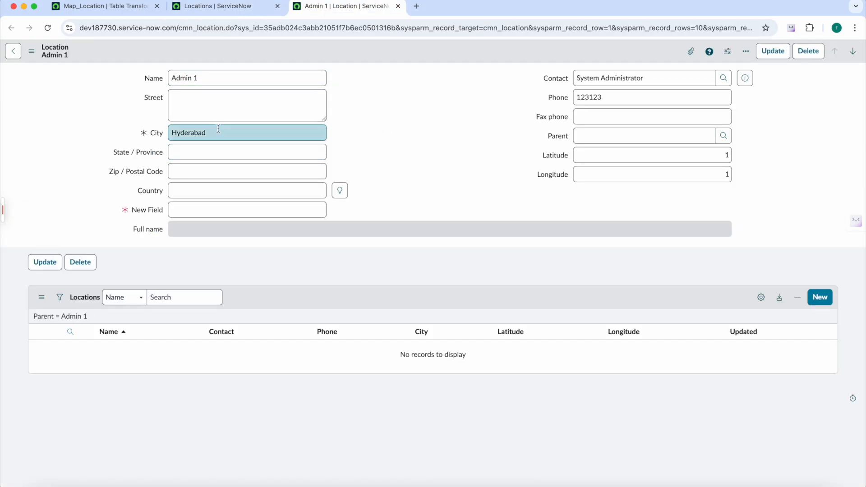
{"action": "key", "text": "BackSpace"}
{"action": "left_click", "coordinate": [390, 171]}
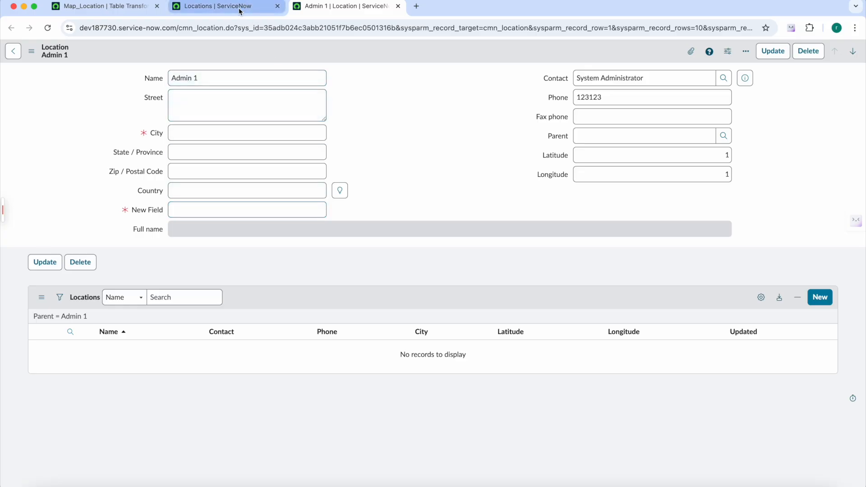
{"action": "left_click", "coordinate": [50, 29]}
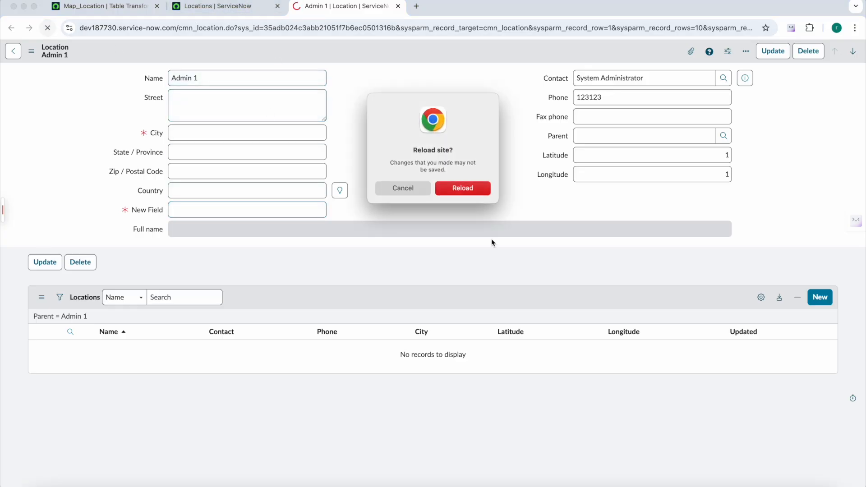
{"action": "left_click", "coordinate": [485, 194]}
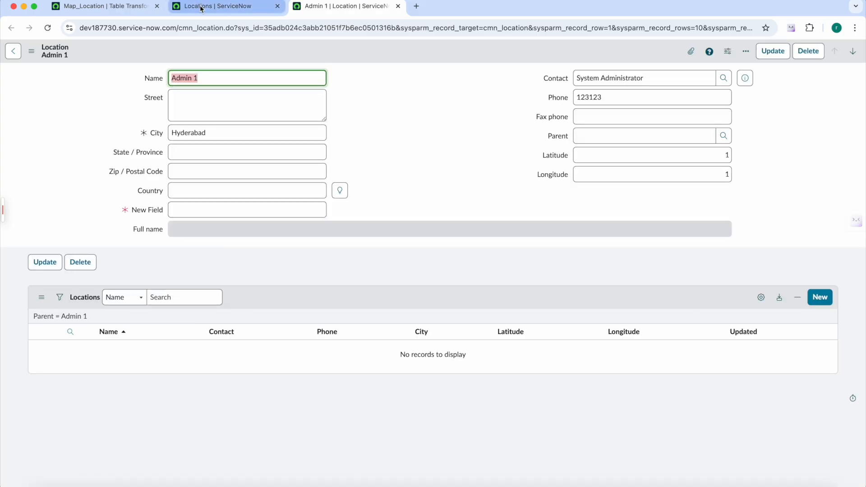
Return to the Map_Location transform map and set Enforce mandatory fields to Only Mapped Fields
{"action": "left_click", "coordinate": [201, 9]}
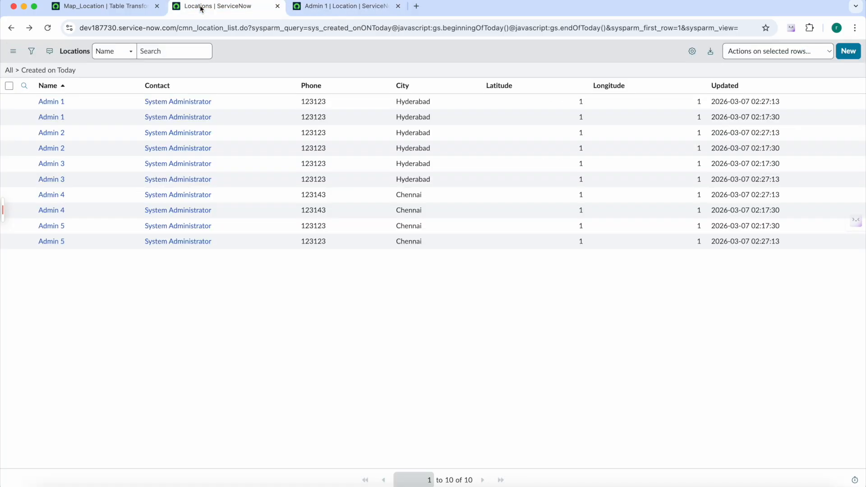
{"action": "left_click", "coordinate": [121, 9]}
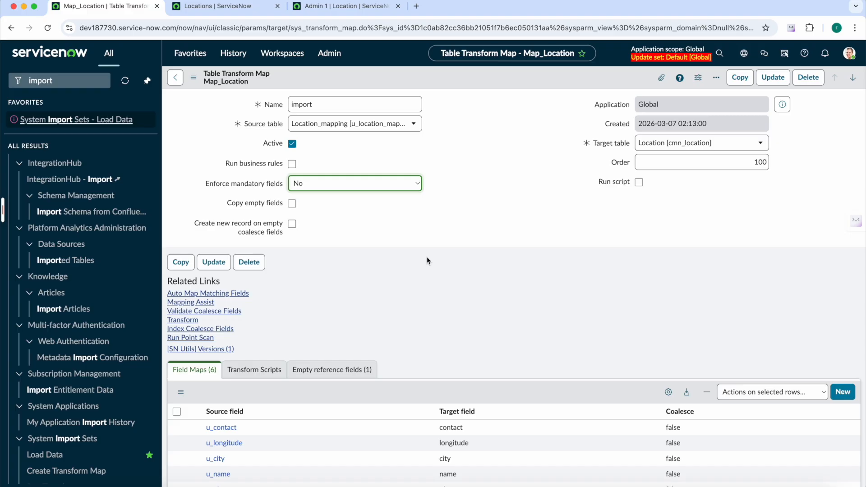
{"action": "left_click", "coordinate": [398, 183]}
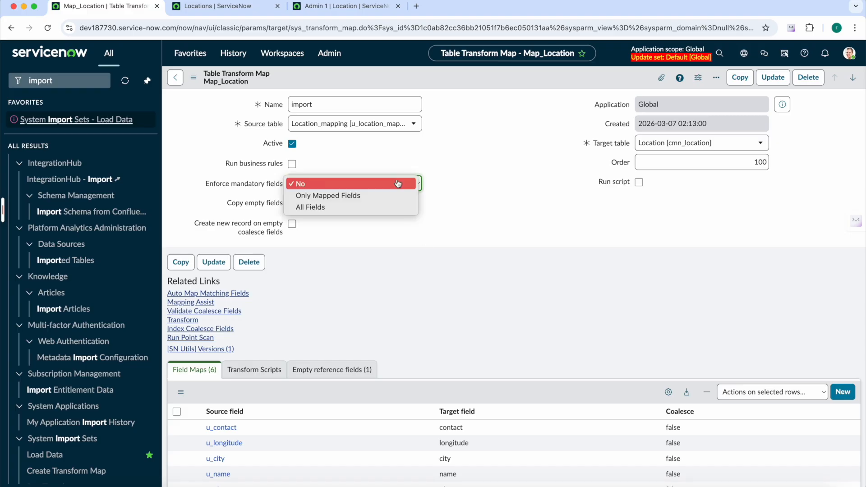
{"action": "left_click", "coordinate": [388, 196]}
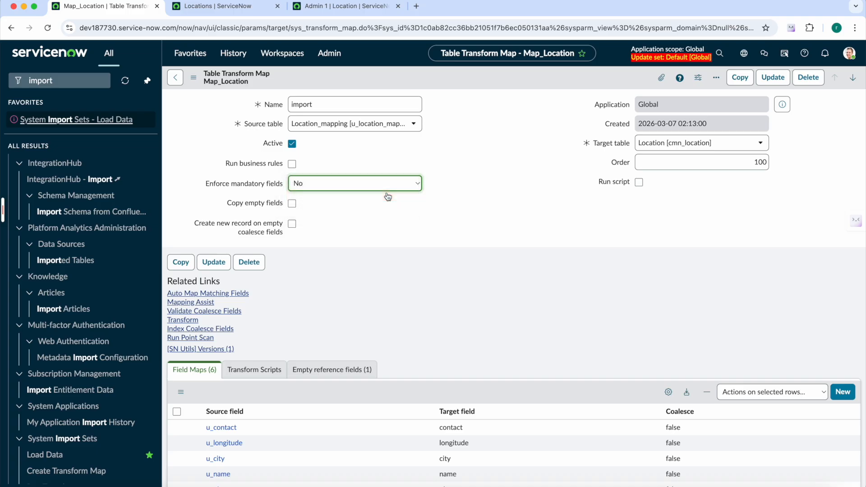
{"action": "left_click", "coordinate": [414, 227]}
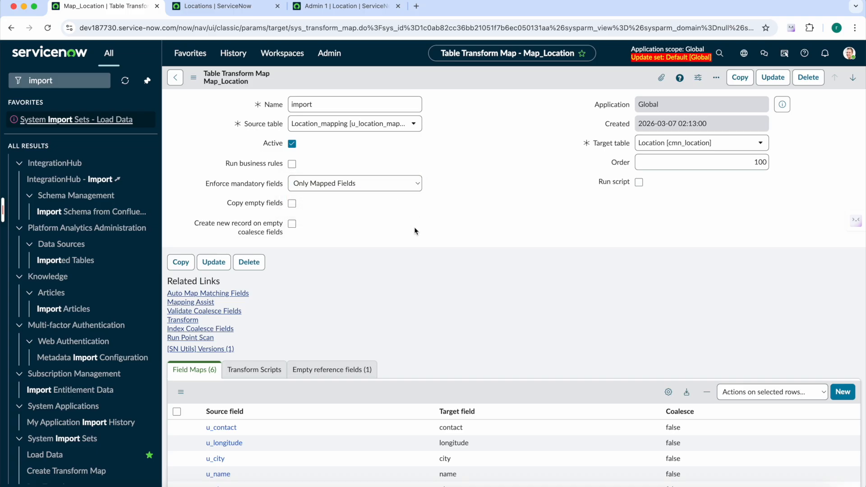
Compare the transform map's field maps with the mandatory fields on the Admin 1 location record
{"action": "scroll", "coordinate": [414, 227], "scroll_direction": "down", "scroll_amount": 2}
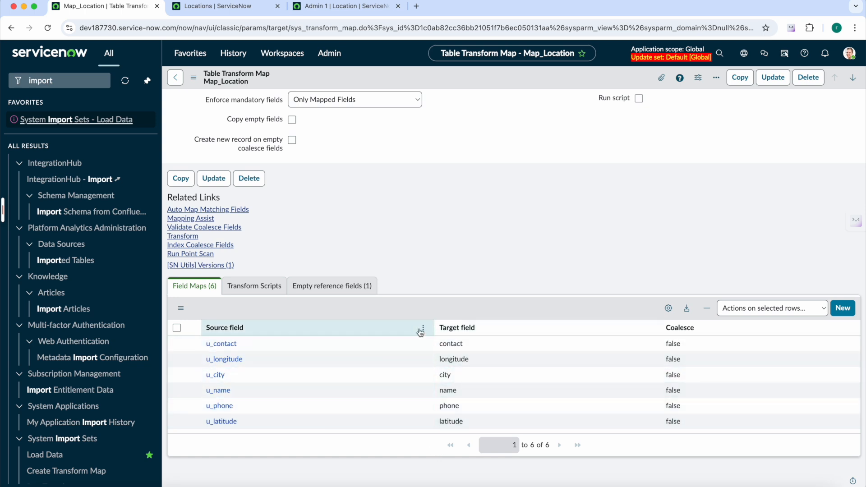
{"action": "left_click", "coordinate": [344, 6]}
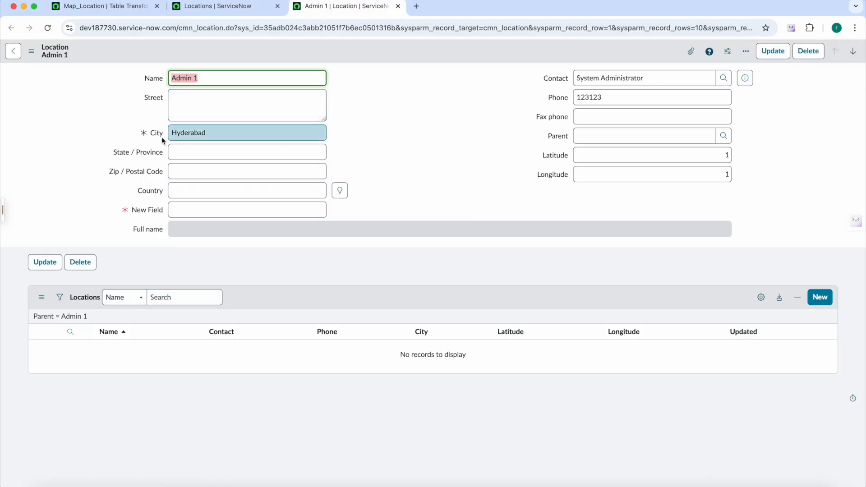
{"action": "left_click", "coordinate": [107, 6]}
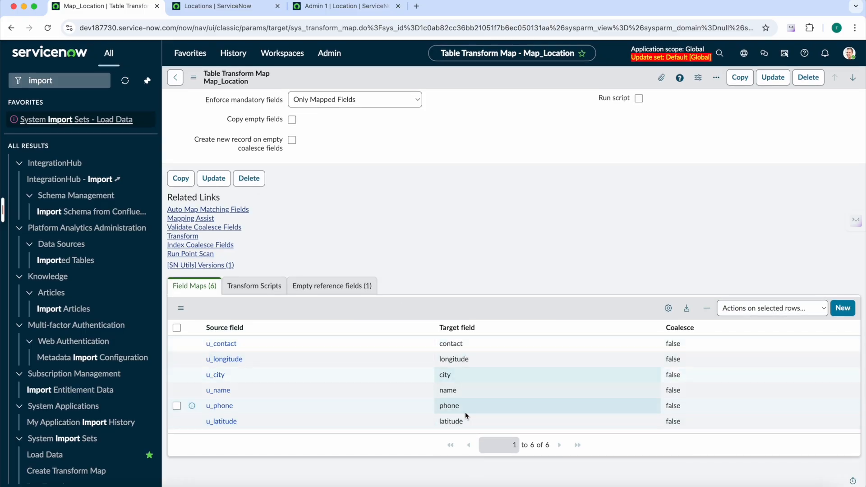
{"action": "left_click", "coordinate": [342, 6]}
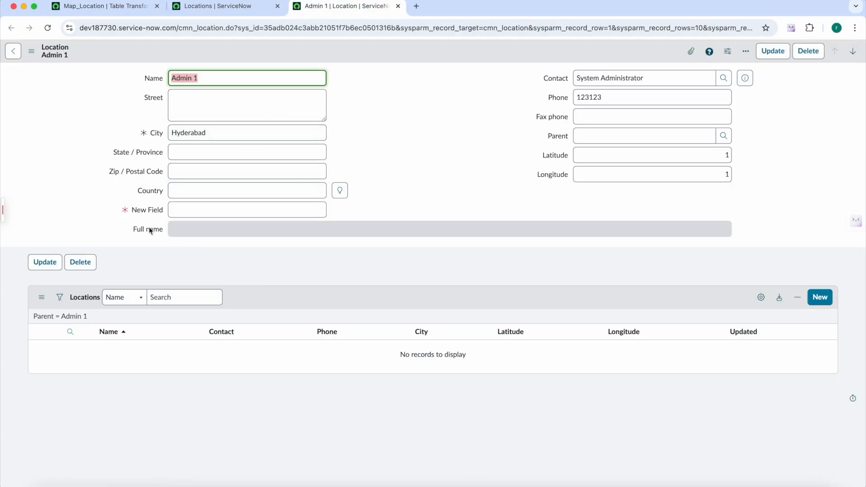
{"action": "left_click", "coordinate": [106, 7]}
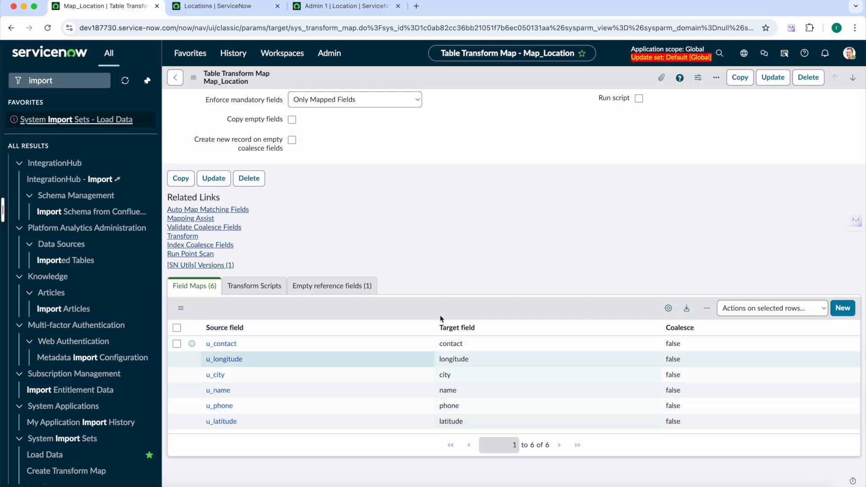
{"action": "scroll", "coordinate": [393, 218], "scroll_direction": "up", "scroll_amount": 1}
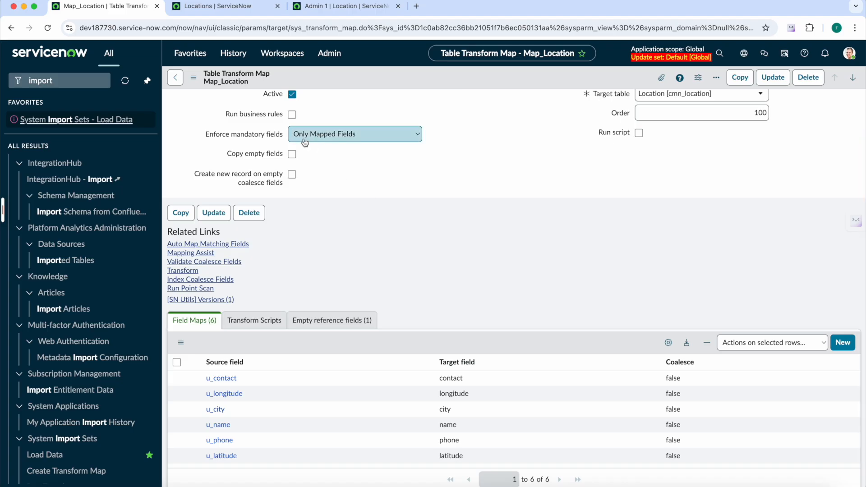
{"action": "scroll", "coordinate": [403, 218], "scroll_direction": "down", "scroll_amount": 1}
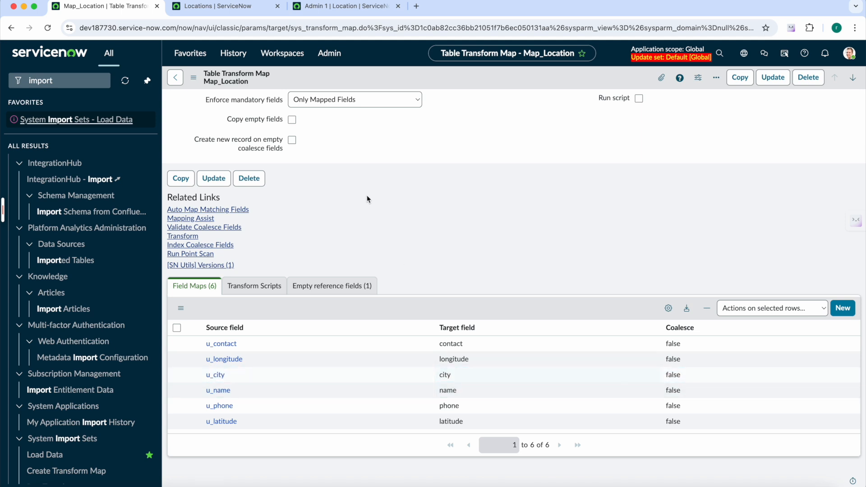
Save the transform map with its mandatory field enforcement setting and bring its field maps back into view
{"action": "scroll", "coordinate": [368, 201], "scroll_direction": "up", "scroll_amount": 1}
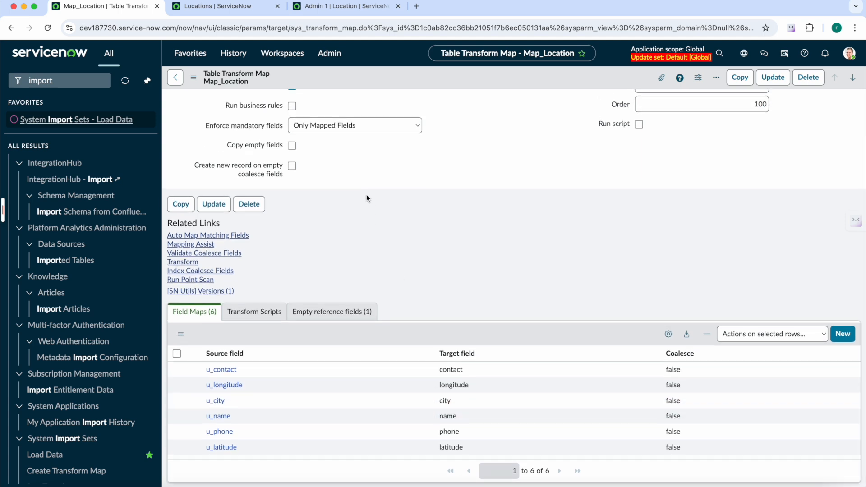
{"action": "right_click", "coordinate": [437, 78]}
{"action": "left_click", "coordinate": [449, 84]}
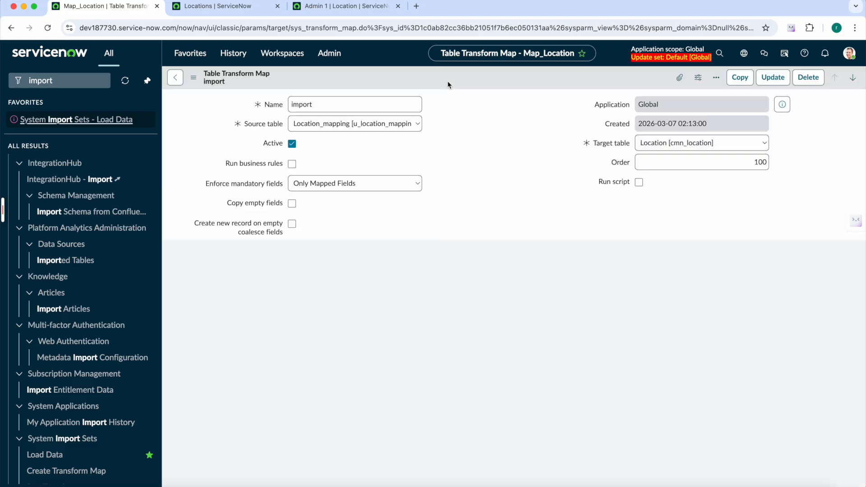
{"action": "scroll", "coordinate": [505, 386], "scroll_direction": "down", "scroll_amount": 2}
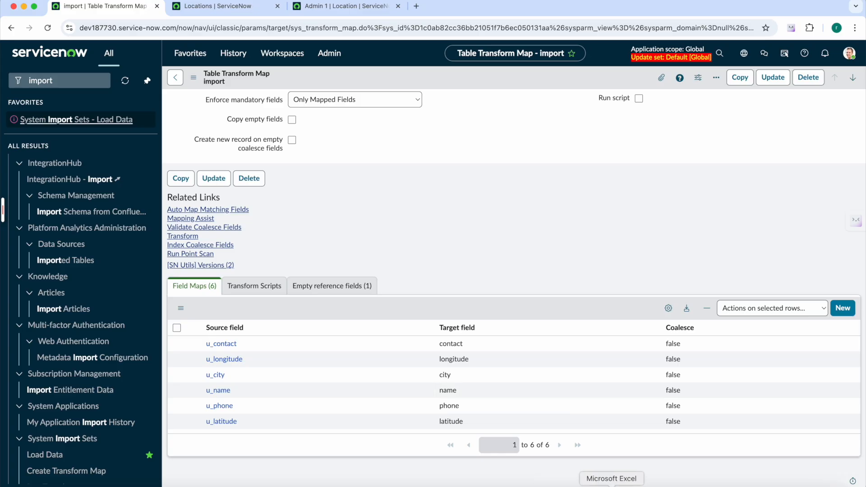
Switch to the Base Data Cmn_Location workbook in Excel, clear the City cells for Admin 4 and Admin 2, and save it
{"action": "left_click", "coordinate": [612, 484]}
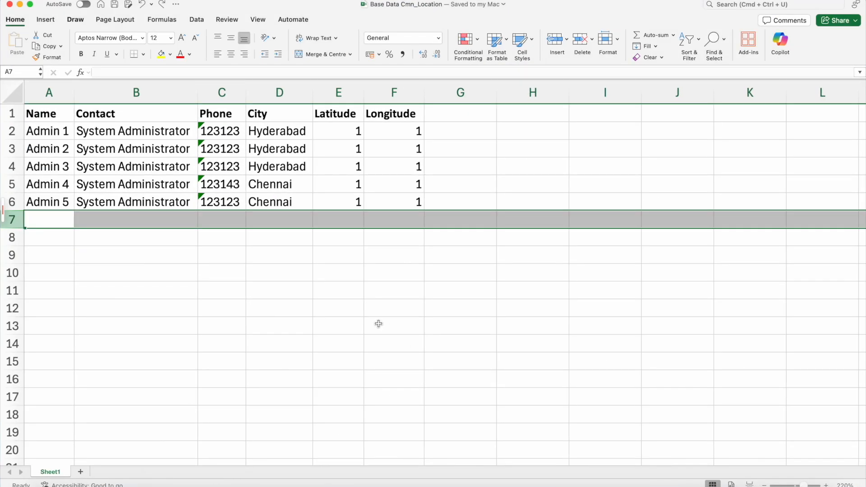
{"action": "left_click", "coordinate": [290, 184]}
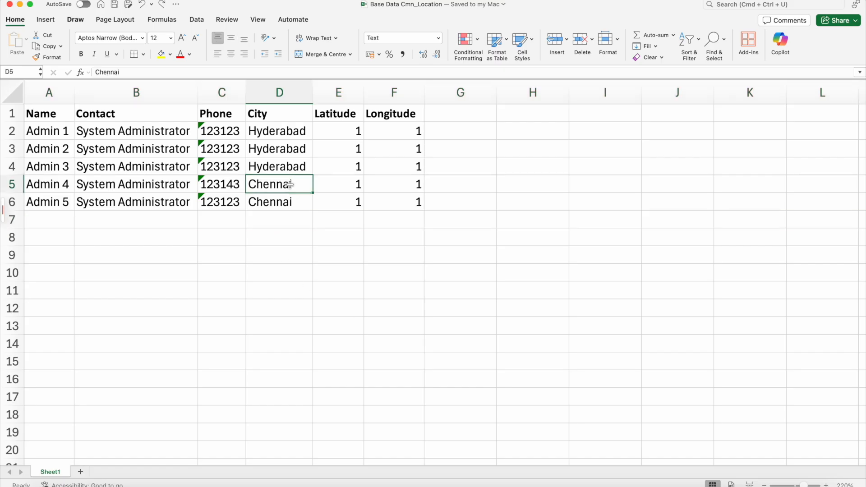
{"action": "key", "text": "Delete"}
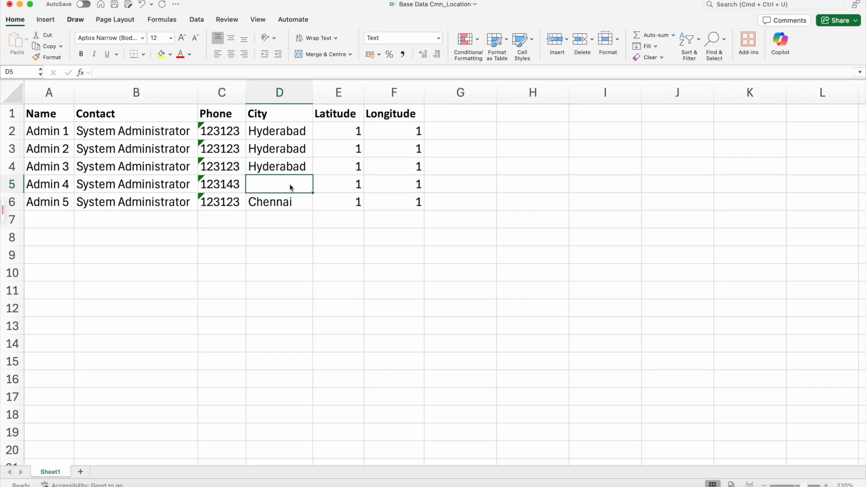
{"action": "left_click", "coordinate": [281, 150]}
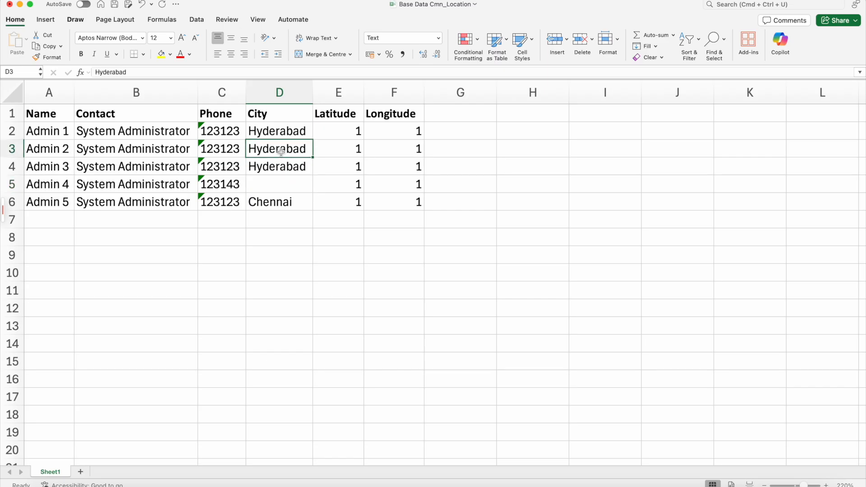
{"action": "key", "text": "Delete"}
{"action": "left_click", "coordinate": [286, 276]}
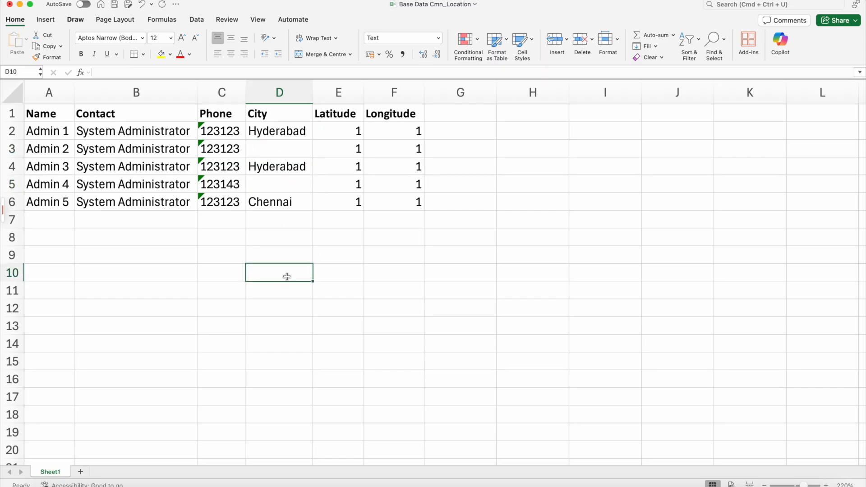
{"action": "key", "text": "super+s"}
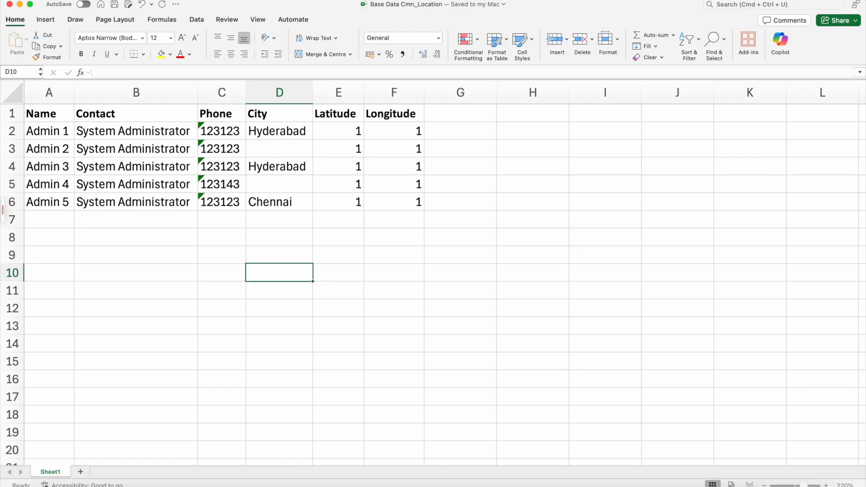
{"action": "left_click", "coordinate": [20, 4]}
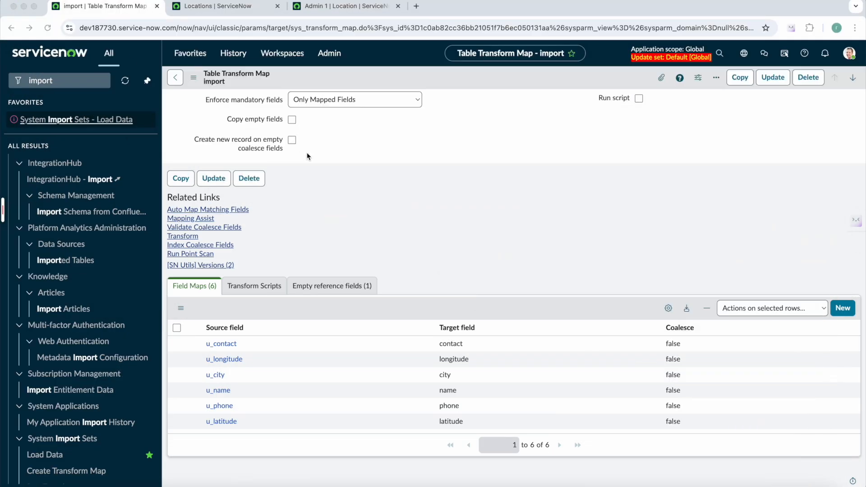
In ServiceNow's Locations list, delete all location records created today
{"action": "left_click", "coordinate": [219, 5]}
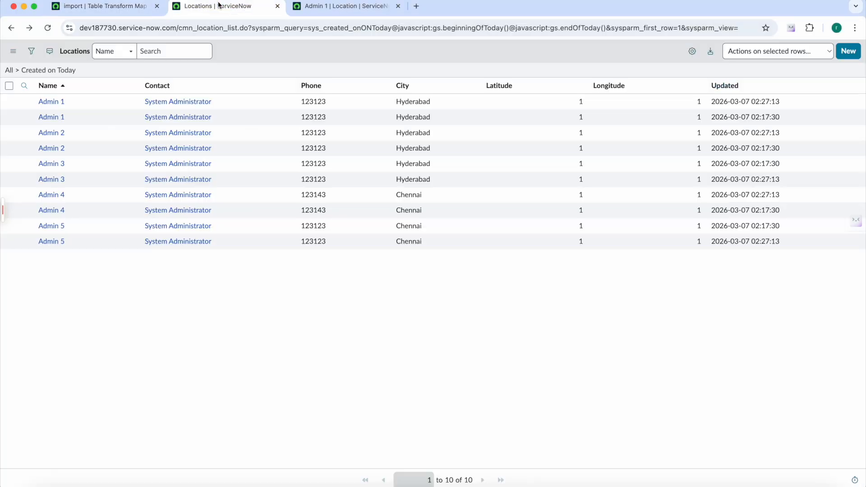
{"action": "left_click", "coordinate": [9, 86]}
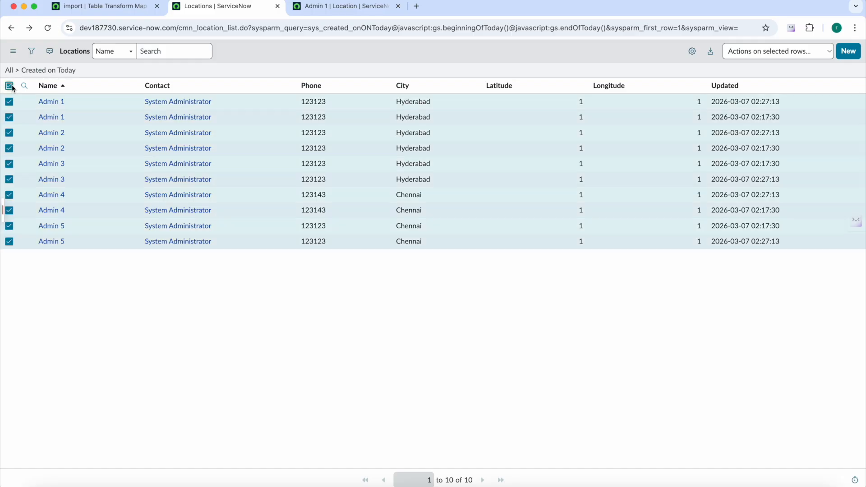
{"action": "left_click", "coordinate": [767, 51]}
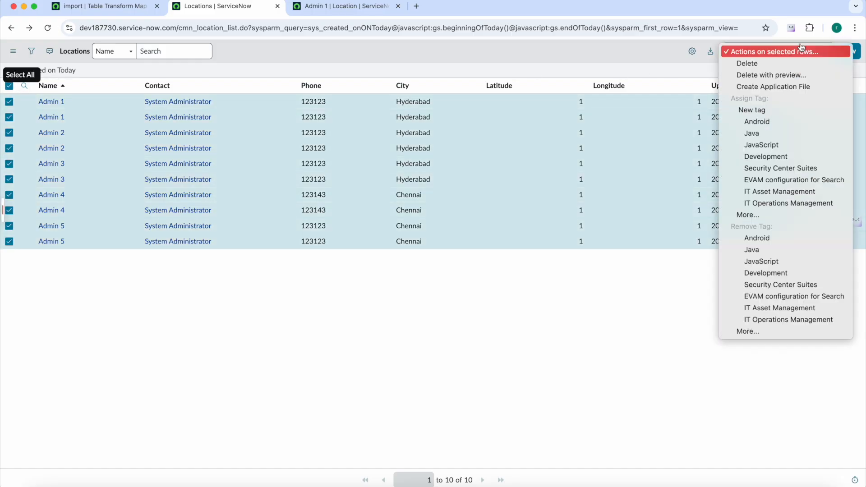
{"action": "left_click", "coordinate": [752, 64]}
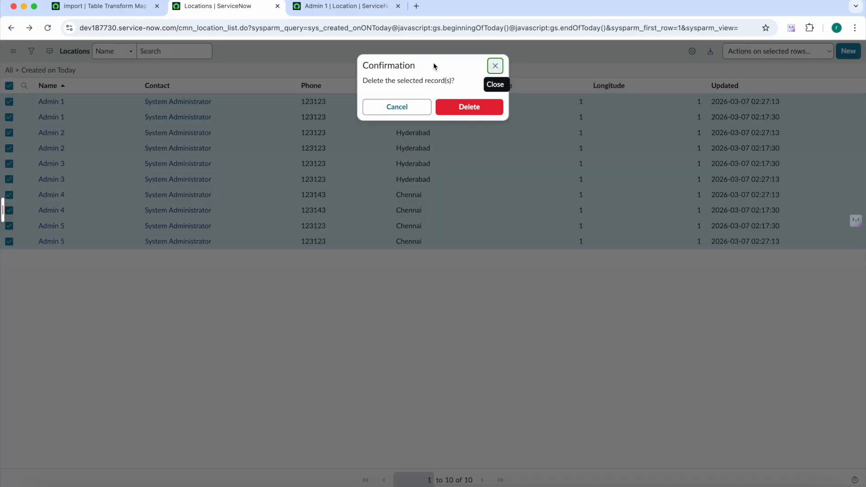
{"action": "left_click", "coordinate": [458, 106]}
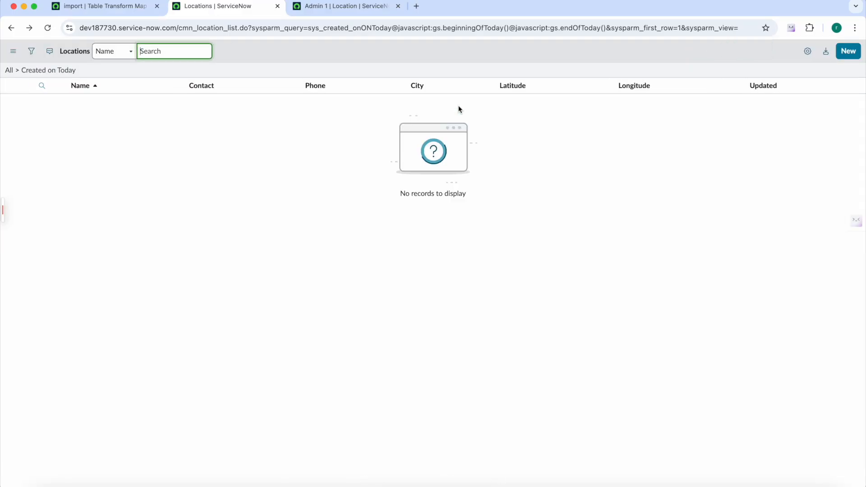
Load Base Data Cmn_Location.xlsx into the existing import set table Location_mapping, using sheet 1 and header row 1
{"action": "left_click", "coordinate": [76, 9]}
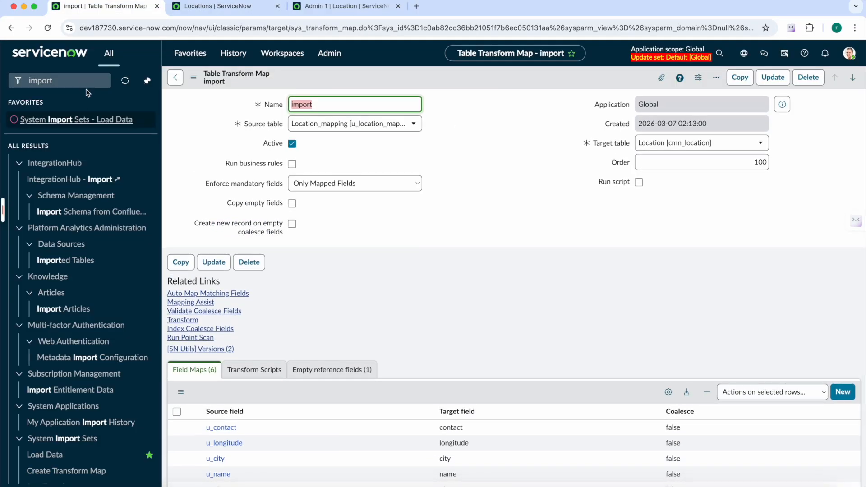
{"action": "left_click", "coordinate": [107, 125], "text": "super"}
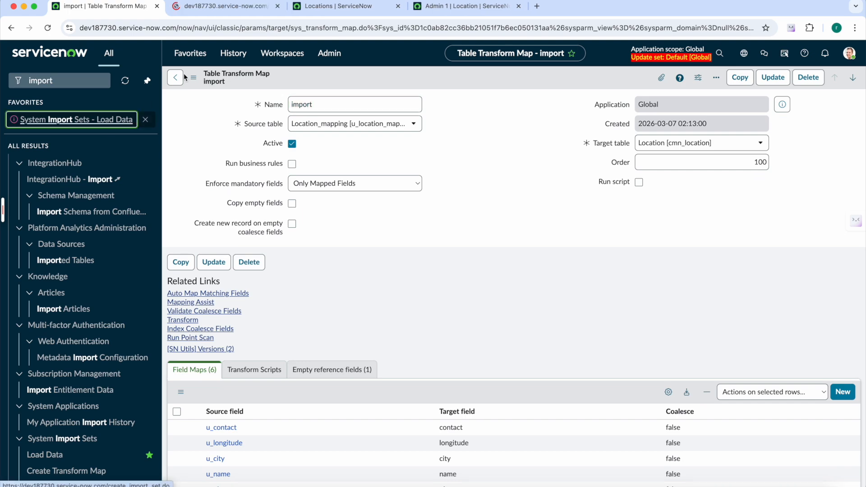
{"action": "left_click", "coordinate": [211, 10]}
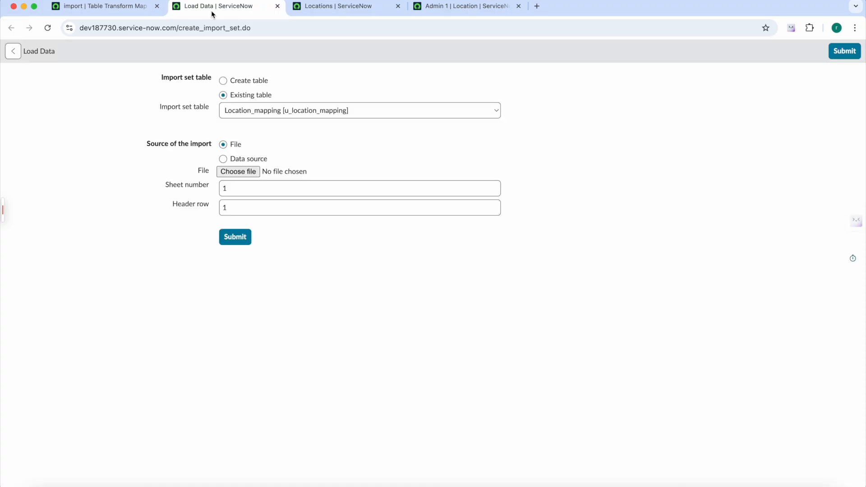
{"action": "left_click", "coordinate": [254, 172]}
{"action": "left_click", "coordinate": [339, 184]}
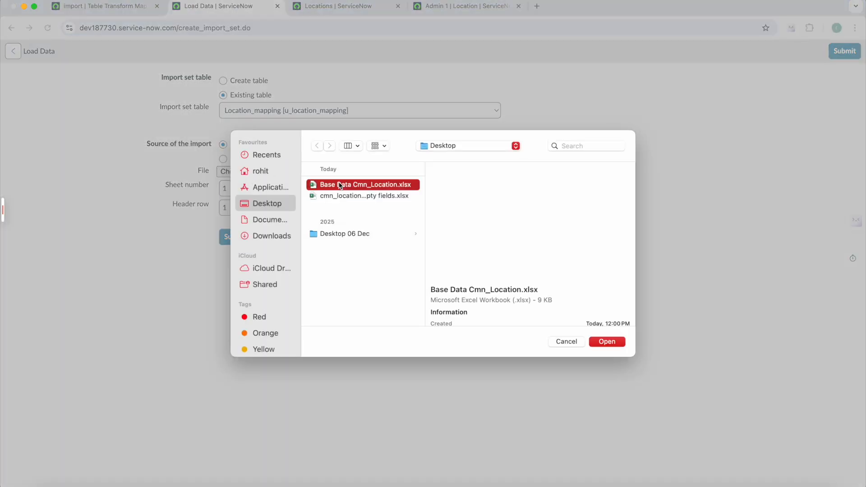
{"action": "left_click", "coordinate": [600, 342]}
{"action": "left_click", "coordinate": [233, 235]}
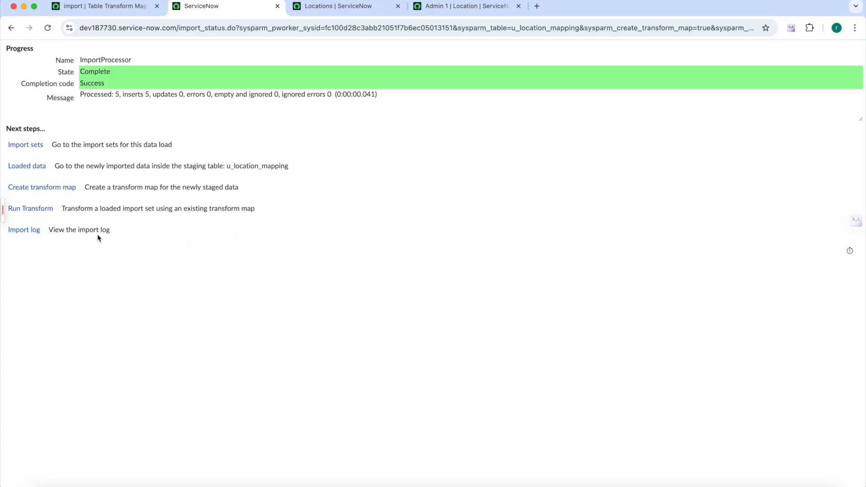
Transform the loaded import set with the import - cmn_location map, and refresh the Locations list
{"action": "left_click", "coordinate": [25, 210]}
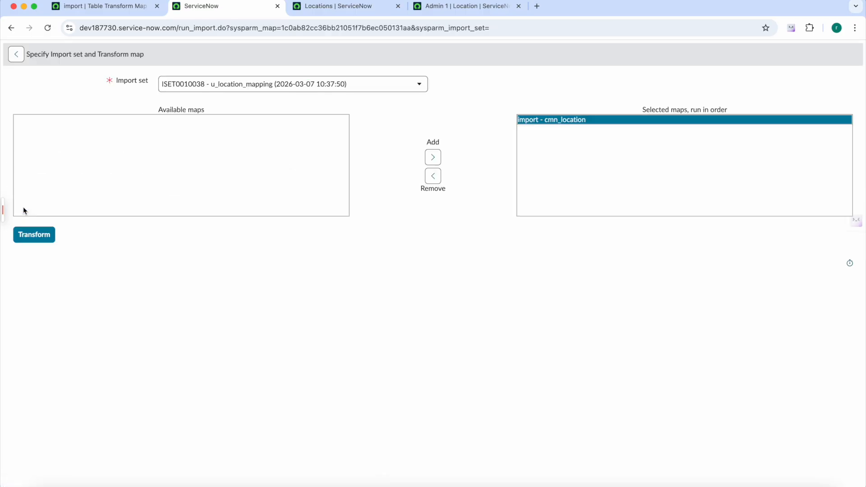
{"action": "left_click", "coordinate": [38, 235]}
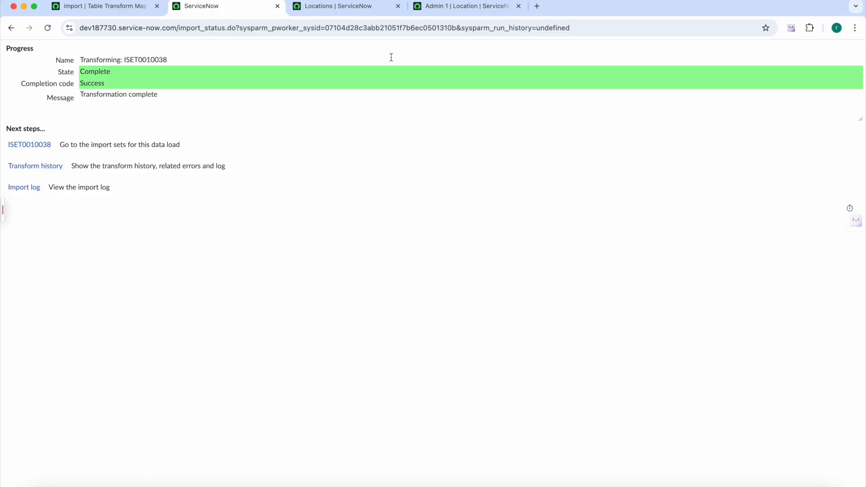
{"action": "left_click", "coordinate": [363, 7]}
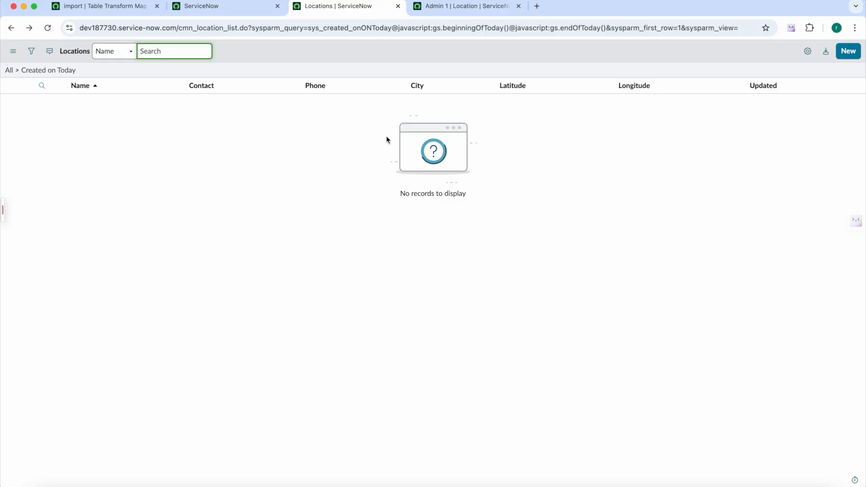
{"action": "left_click", "coordinate": [47, 28]}
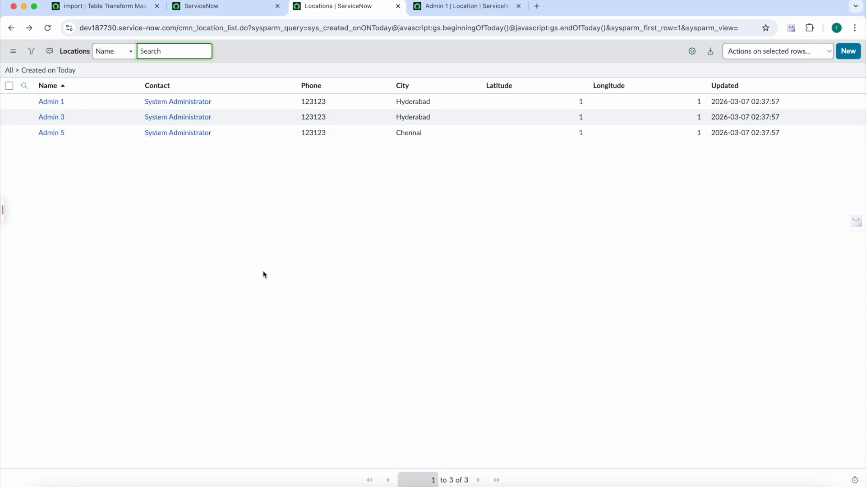
Compare the Excel source rows with the imported locations, and review the transform map's Enforce mandatory fields setting and field maps
{"action": "left_click", "coordinate": [611, 485]}
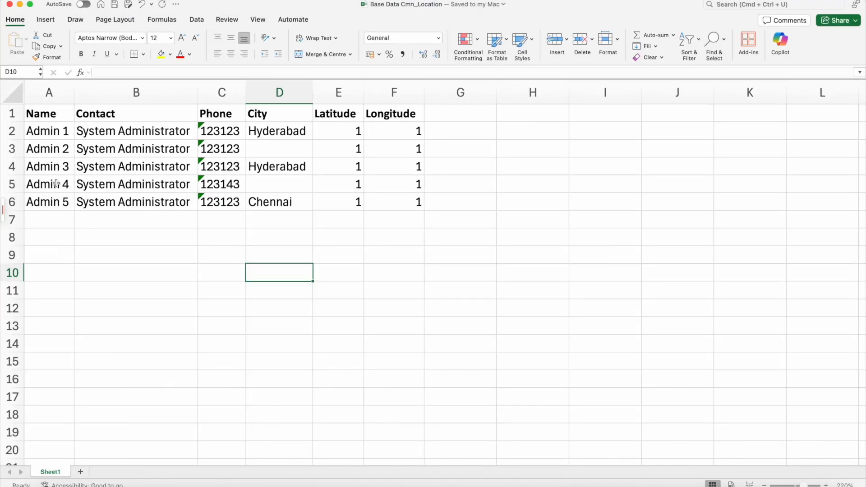
{"action": "left_click", "coordinate": [20, 4]}
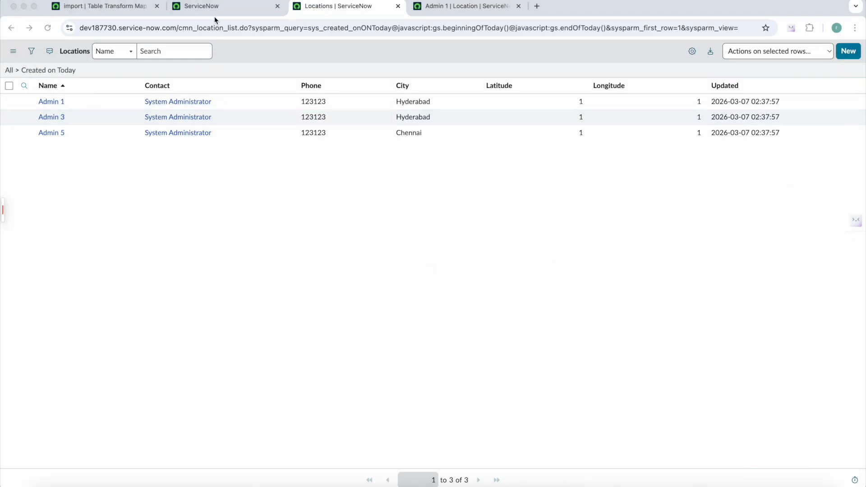
{"action": "left_click", "coordinate": [212, 13]}
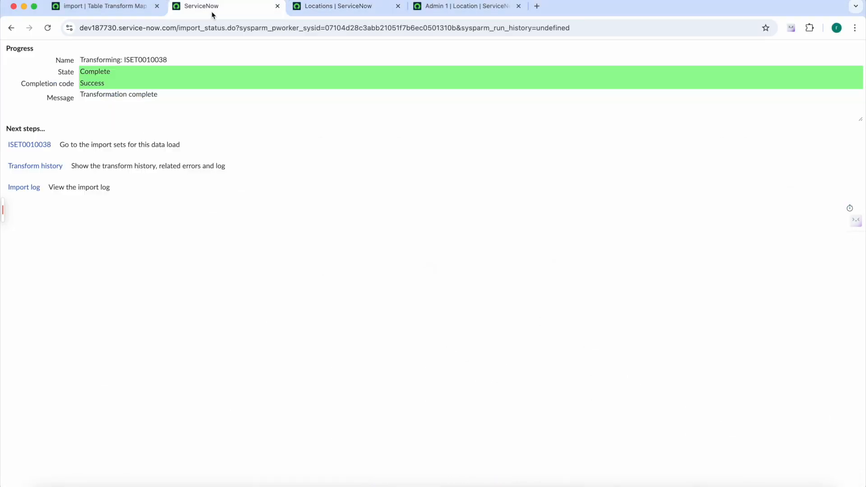
{"action": "left_click", "coordinate": [93, 5]}
{"action": "scroll", "coordinate": [337, 231], "scroll_direction": "down", "scroll_amount": 2}
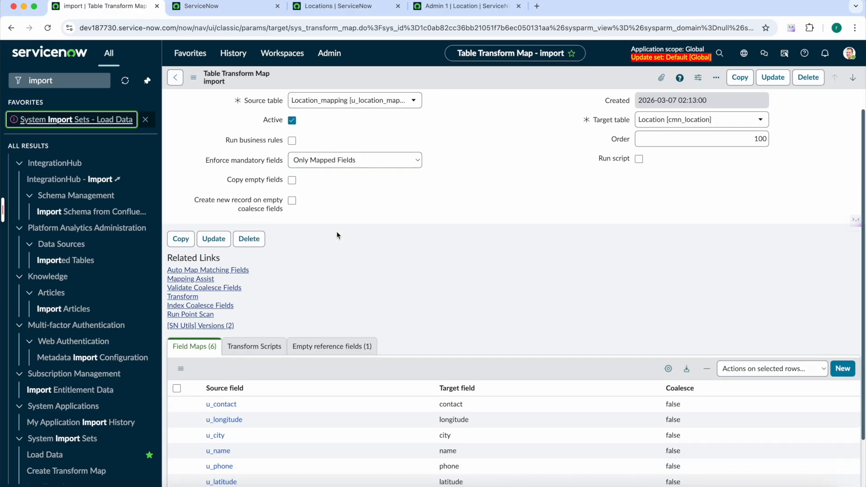
{"action": "scroll", "coordinate": [333, 232], "scroll_direction": "up", "scroll_amount": 1}
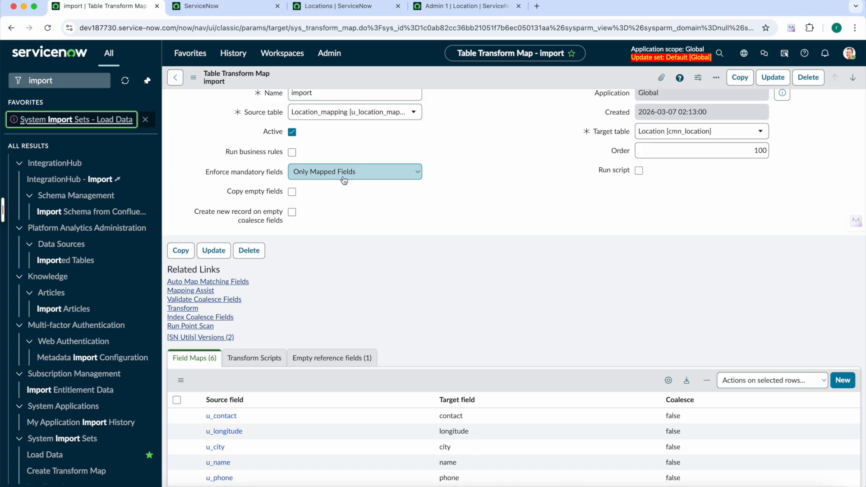
{"action": "scroll", "coordinate": [445, 219], "scroll_direction": "down", "scroll_amount": 2}
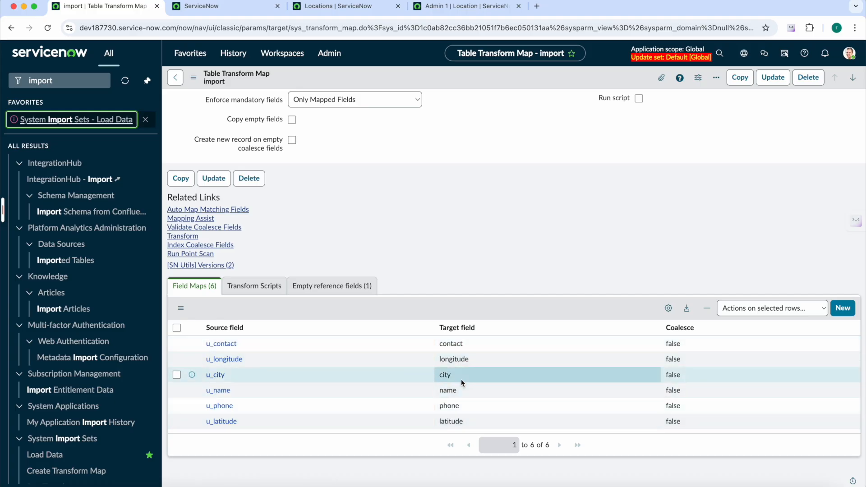
Check the blank City cells of Admin 2 and Admin 4 in the Excel workbook
{"action": "left_click", "coordinate": [611, 486]}
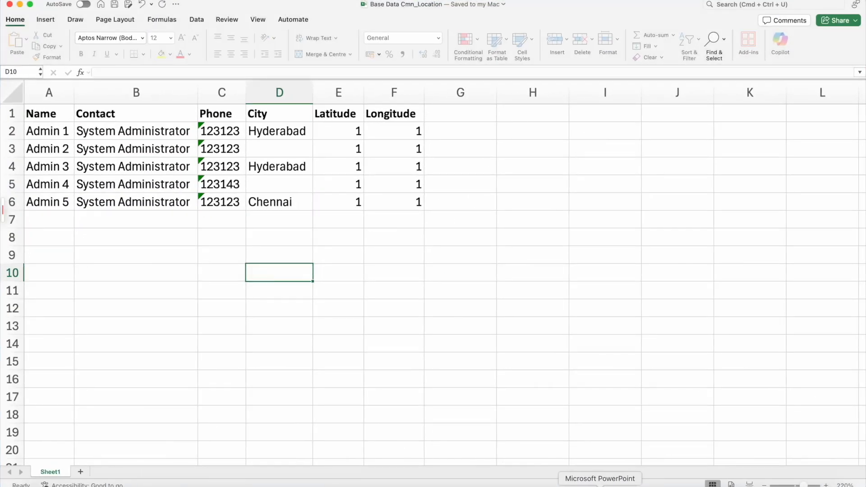
{"action": "left_click", "coordinate": [268, 148]}
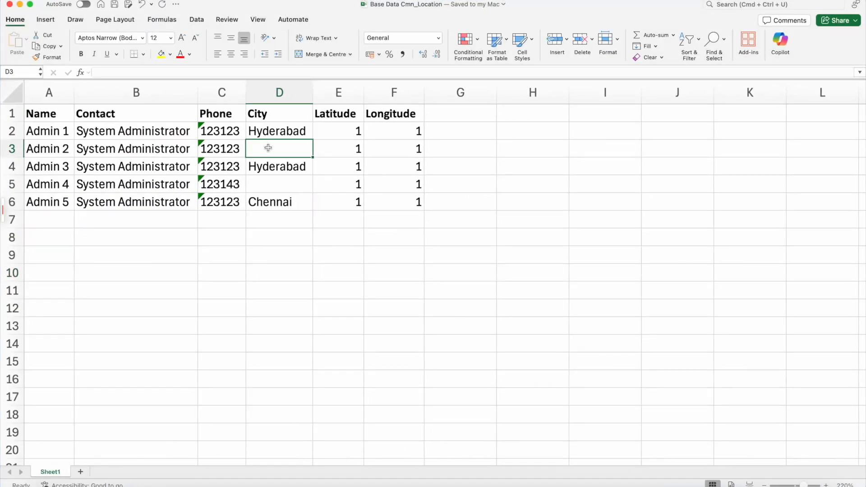
{"action": "left_click", "coordinate": [271, 181]}
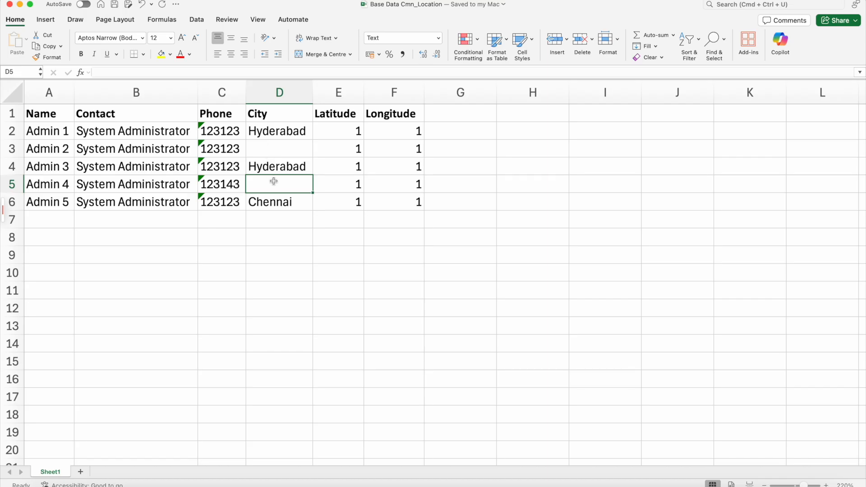
{"action": "left_click", "coordinate": [20, 4]}
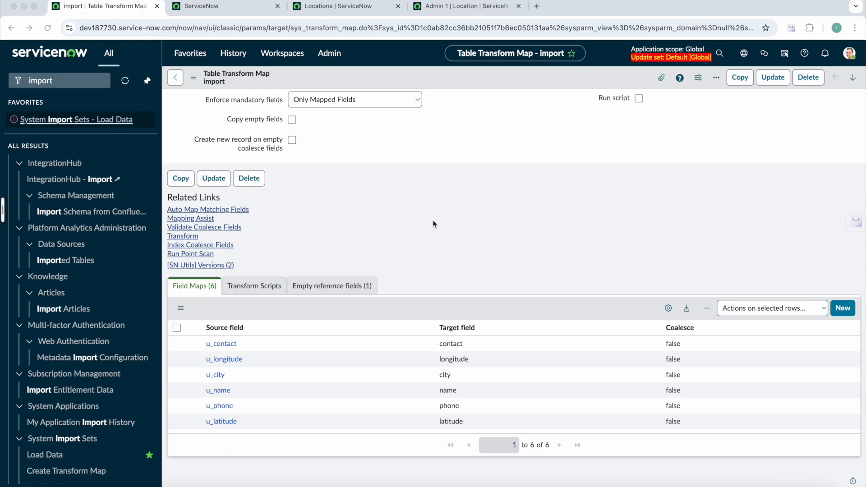
Review the mandatory fields on the Admin 1 location and the imported locations list, and return to the transform progress page
{"action": "scroll", "coordinate": [433, 224], "scroll_direction": "up", "scroll_amount": 1}
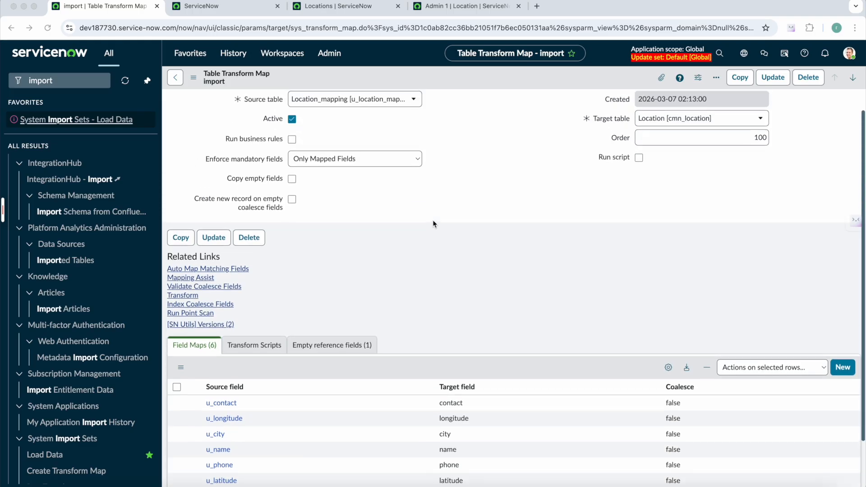
{"action": "left_click", "coordinate": [457, 6]}
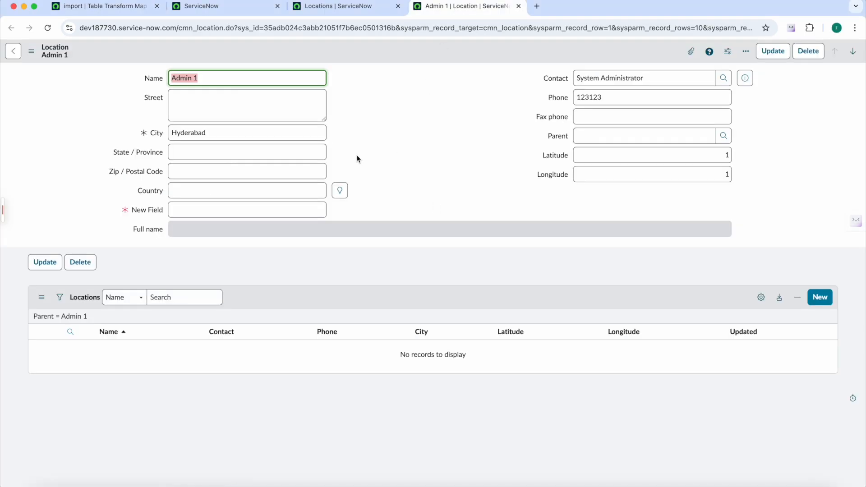
{"action": "left_click", "coordinate": [353, 7]}
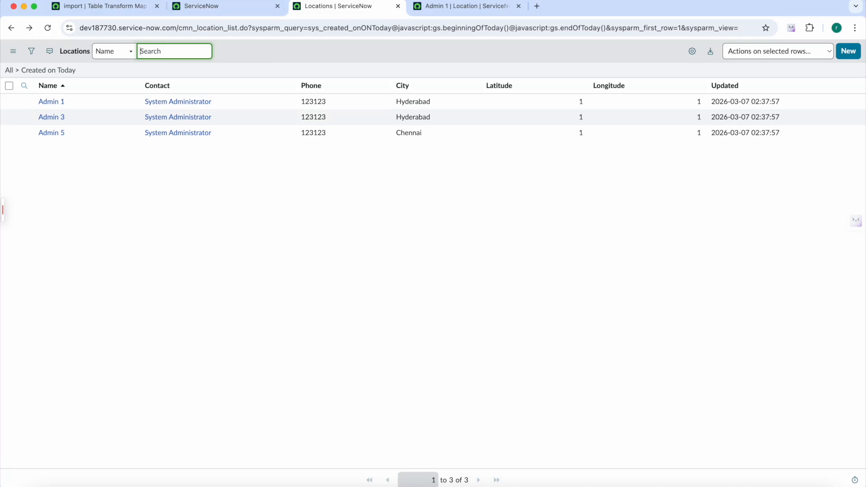
{"action": "left_click", "coordinate": [218, 11]}
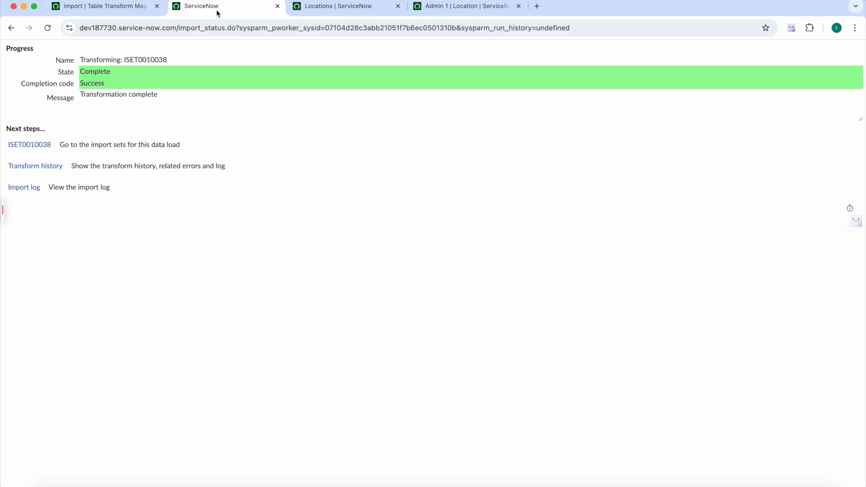
Check the transform history of ISET0010038 for its import log and row errors, and close that record
{"action": "left_click", "coordinate": [119, 8]}
{"action": "scroll", "coordinate": [376, 279], "scroll_direction": "down", "scroll_amount": 1}
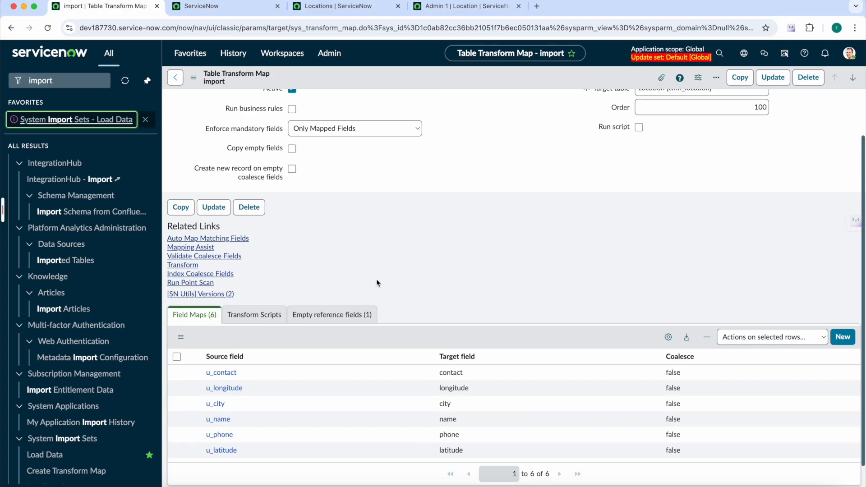
{"action": "left_click", "coordinate": [221, 6]}
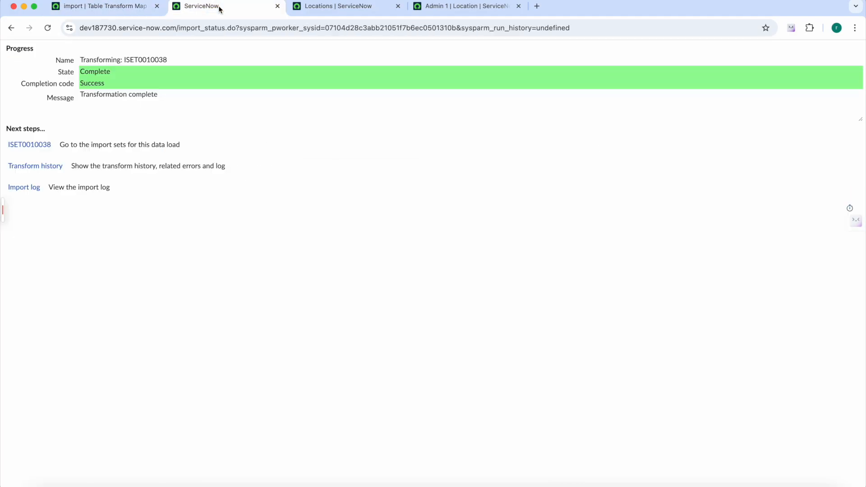
{"action": "left_click", "coordinate": [36, 166]}
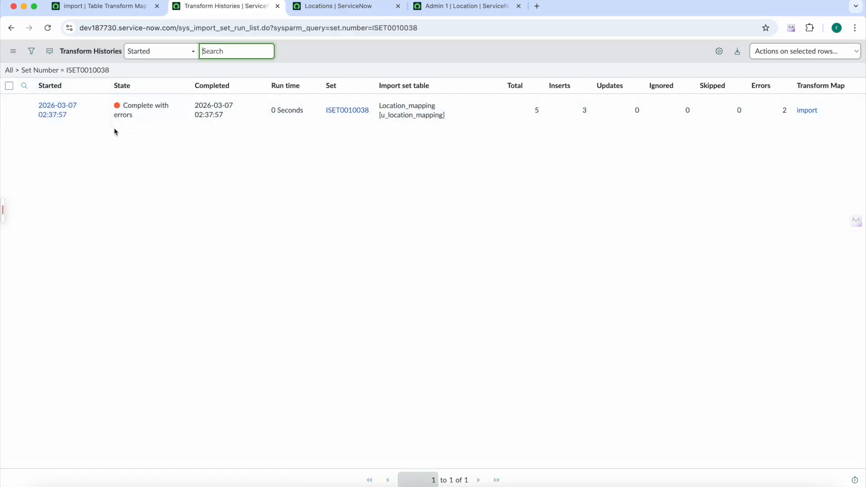
{"action": "left_click", "coordinate": [58, 114]}
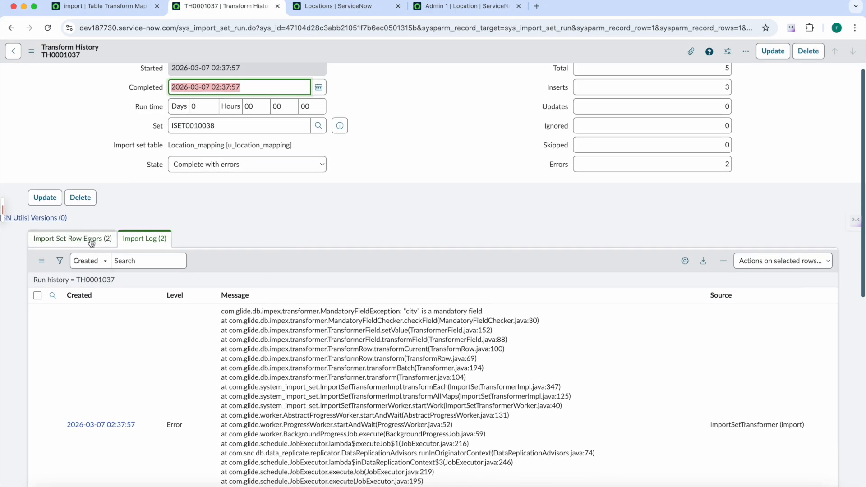
{"action": "left_click", "coordinate": [90, 243]}
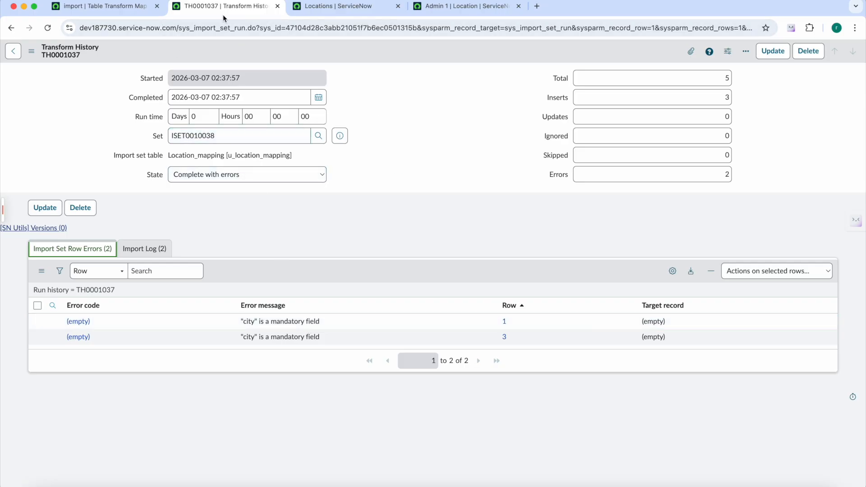
{"action": "left_click", "coordinate": [277, 6]}
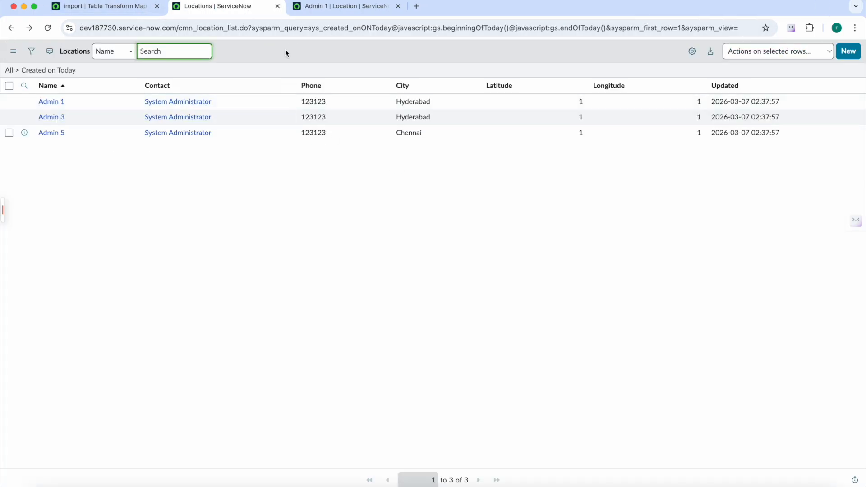
Review the Enforce mandatory fields choices on the import transform map alongside its list of field maps
{"action": "left_click", "coordinate": [123, 10]}
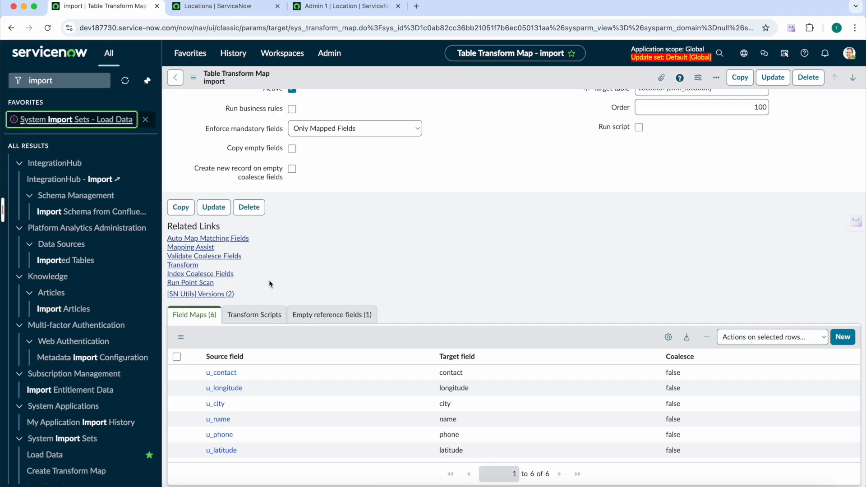
{"action": "scroll", "coordinate": [269, 283], "scroll_direction": "up", "scroll_amount": 1}
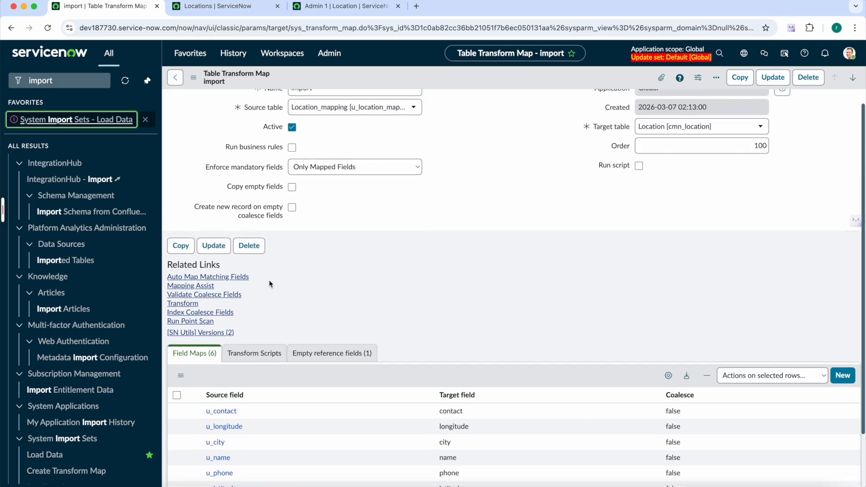
{"action": "left_click", "coordinate": [339, 171]}
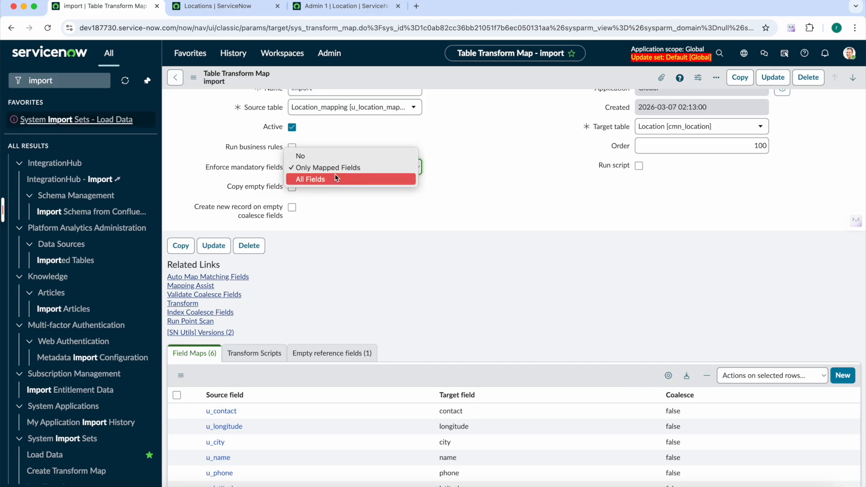
{"action": "left_click", "coordinate": [334, 171]}
{"action": "scroll", "coordinate": [397, 283], "scroll_direction": "down", "scroll_amount": 2}
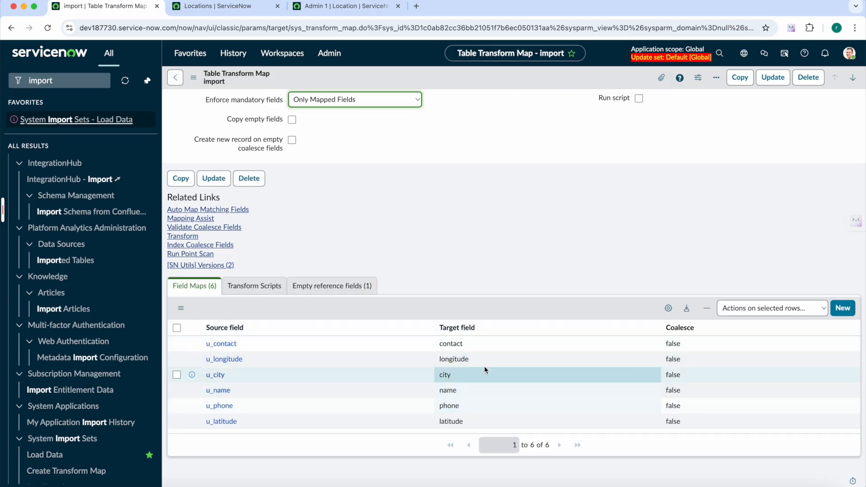
{"action": "scroll", "coordinate": [407, 253], "scroll_direction": "up", "scroll_amount": 2}
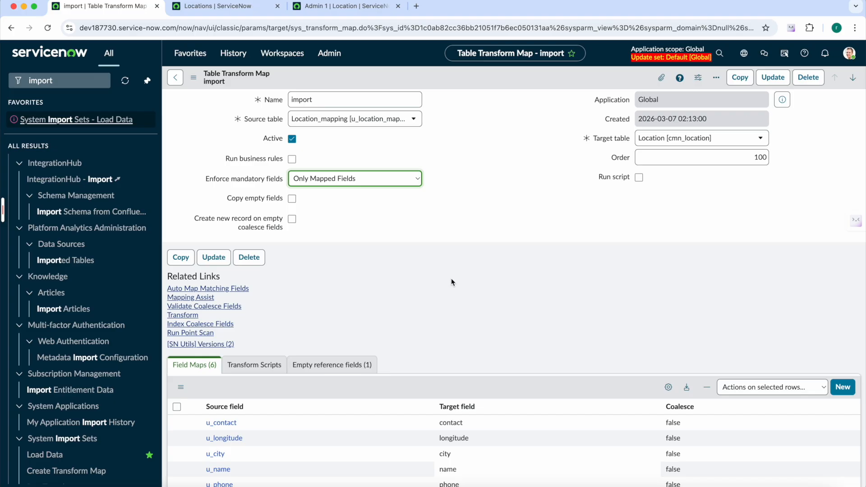
Set Enforce mandatory fields to All Fields on the import transform map, and check the mandatory fields on the Admin 1 location
{"action": "left_click", "coordinate": [369, 179]}
{"action": "left_click", "coordinate": [363, 192]}
{"action": "scroll", "coordinate": [487, 255], "scroll_direction": "down", "scroll_amount": 1}
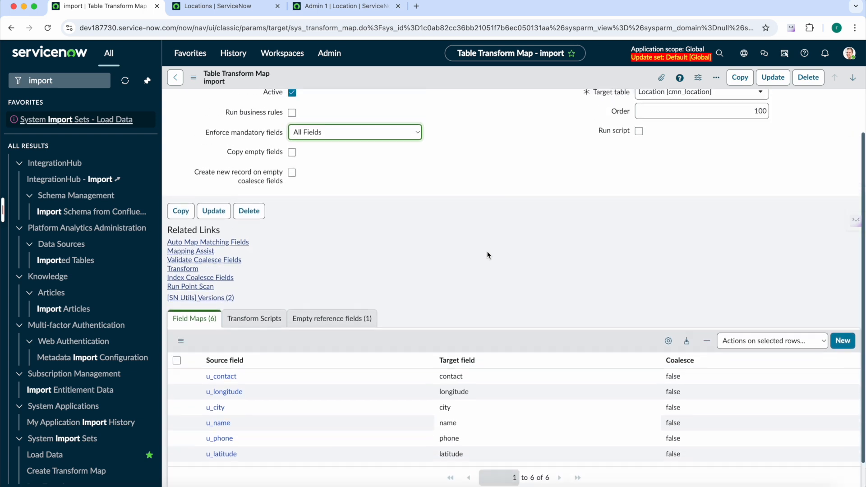
{"action": "scroll", "coordinate": [487, 255], "scroll_direction": "up", "scroll_amount": 2}
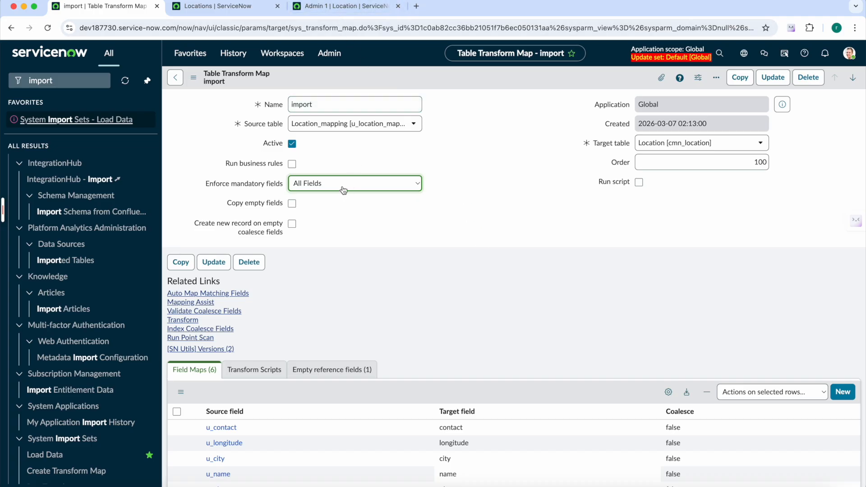
{"action": "left_click", "coordinate": [326, 6]}
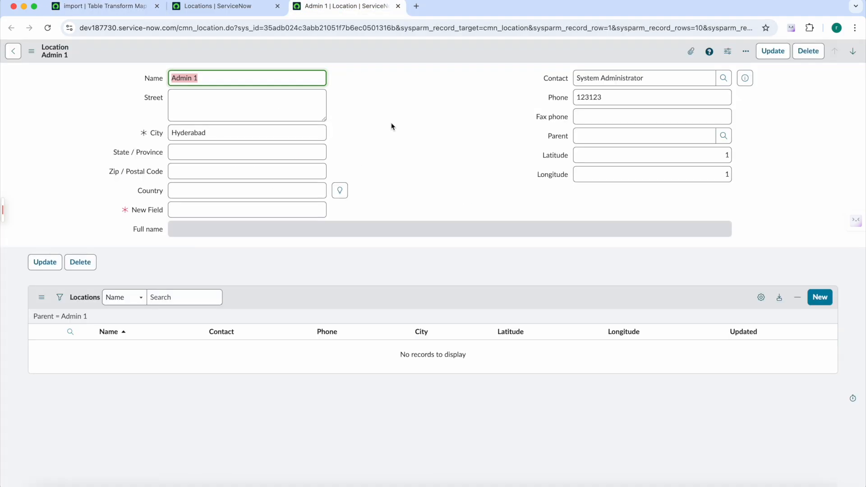
{"action": "left_click", "coordinate": [403, 145]}
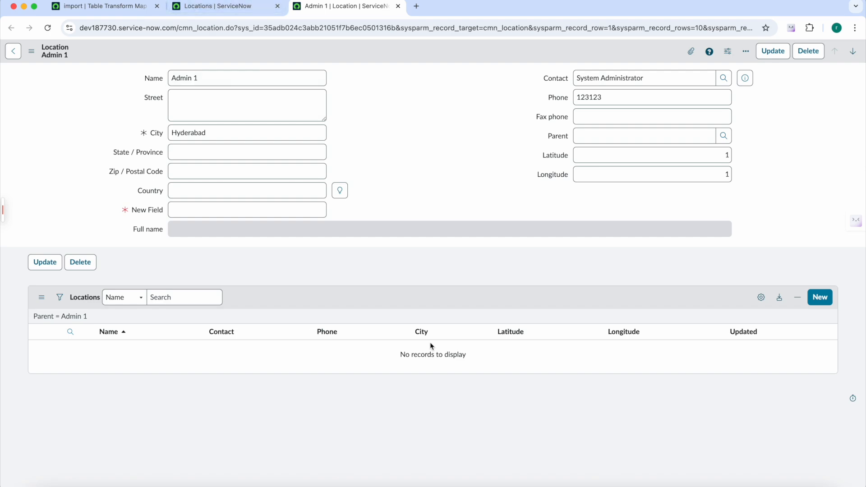
In the Excel workbook, copy Hyderabad into the blank City cells of Admin 2 and Admin 4, and save the file
{"action": "left_click", "coordinate": [611, 486]}
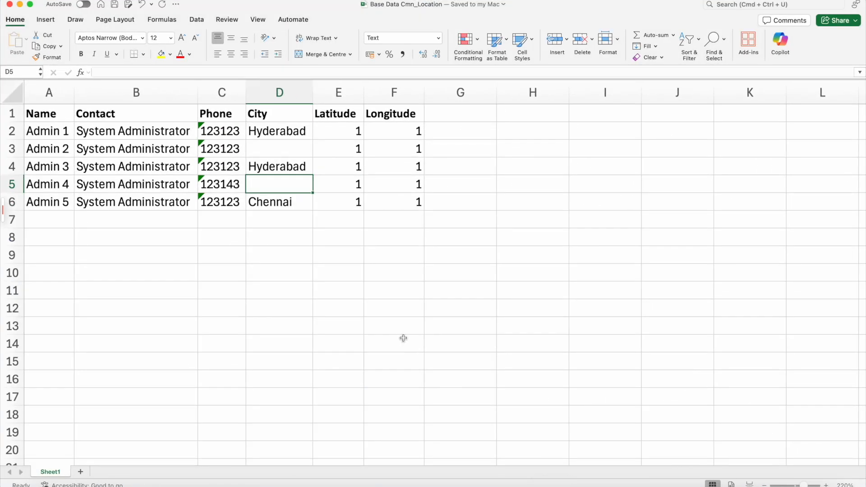
{"action": "left_click", "coordinate": [299, 232]}
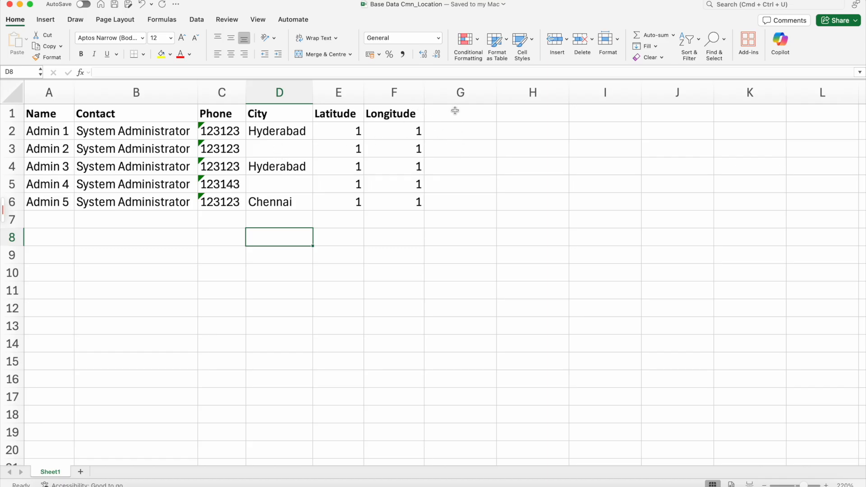
{"action": "left_click", "coordinate": [265, 152]}
{"action": "left_click", "coordinate": [269, 132]}
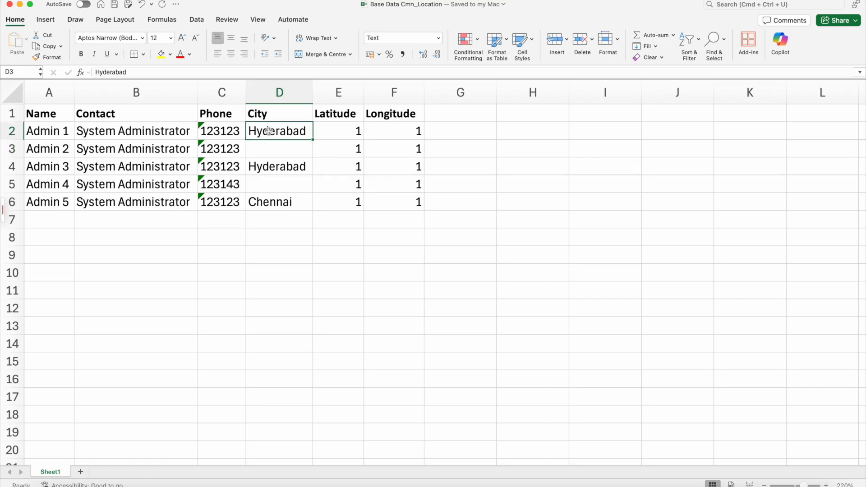
{"action": "key", "text": "super+c"}
{"action": "left_click", "coordinate": [271, 155]}
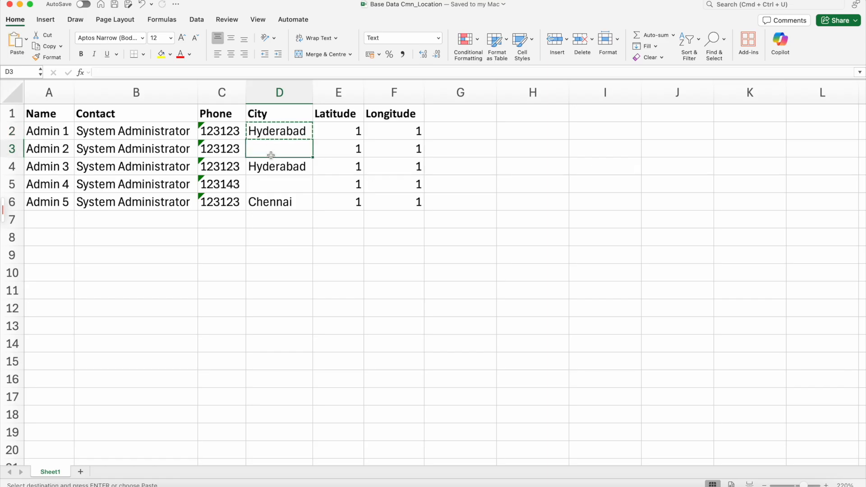
{"action": "key", "text": "super+v"}
{"action": "left_click", "coordinate": [273, 188]}
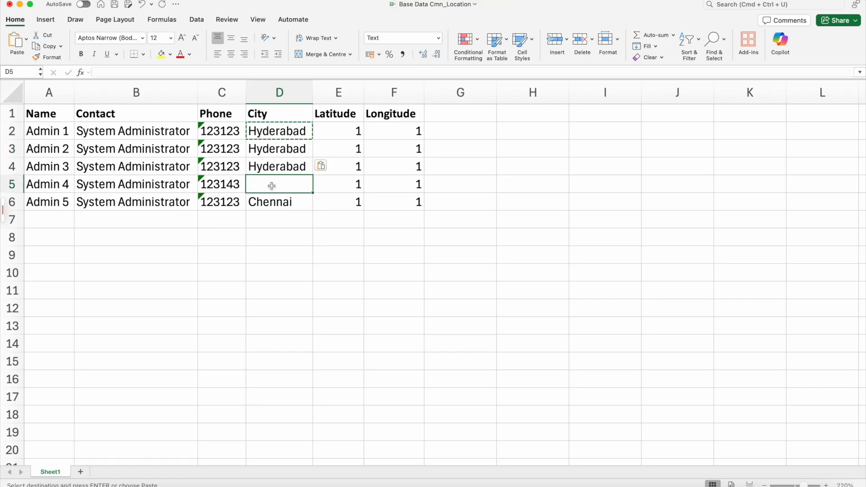
{"action": "key", "text": "super+v"}
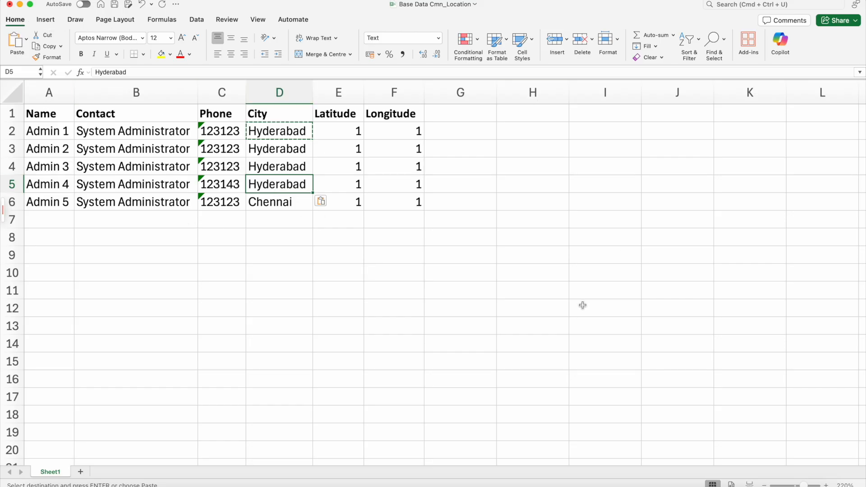
{"action": "left_click", "coordinate": [116, 5]}
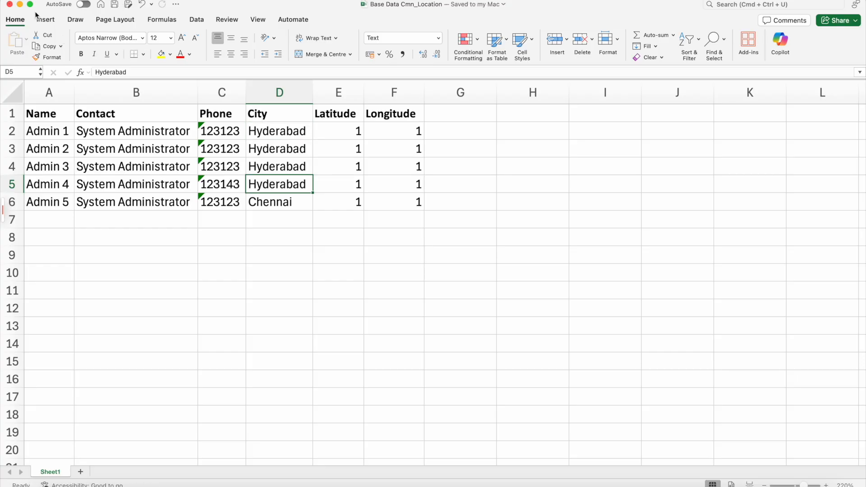
{"action": "left_click", "coordinate": [20, 4]}
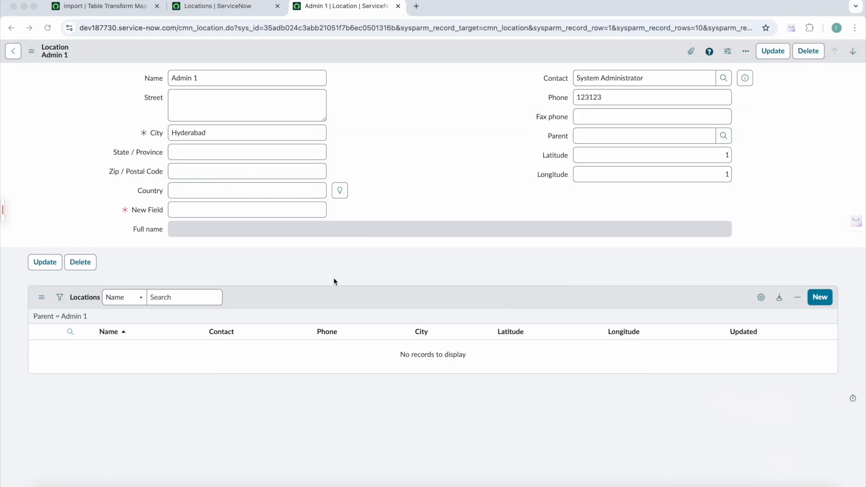
Delete the Admin 1, Admin 3 and Admin 5 records from ServiceNow's Locations list
{"action": "left_click", "coordinate": [221, 8]}
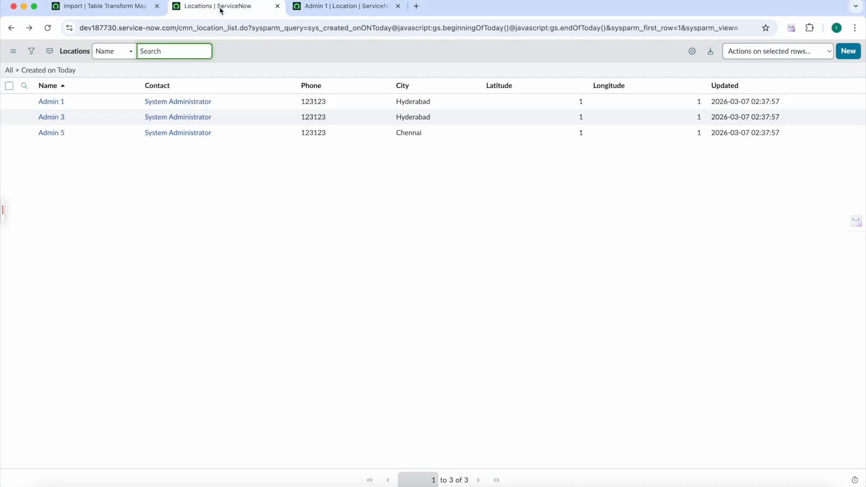
{"action": "left_click", "coordinate": [12, 88]}
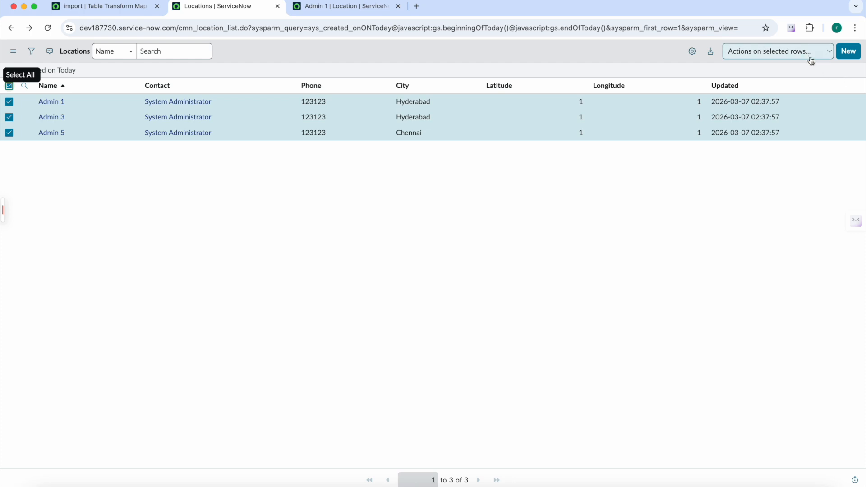
{"action": "left_click", "coordinate": [807, 53]}
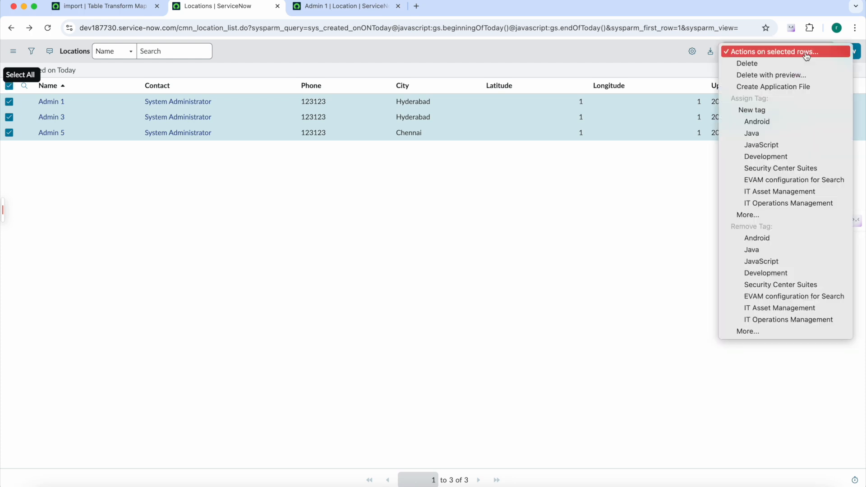
{"action": "left_click", "coordinate": [764, 65]}
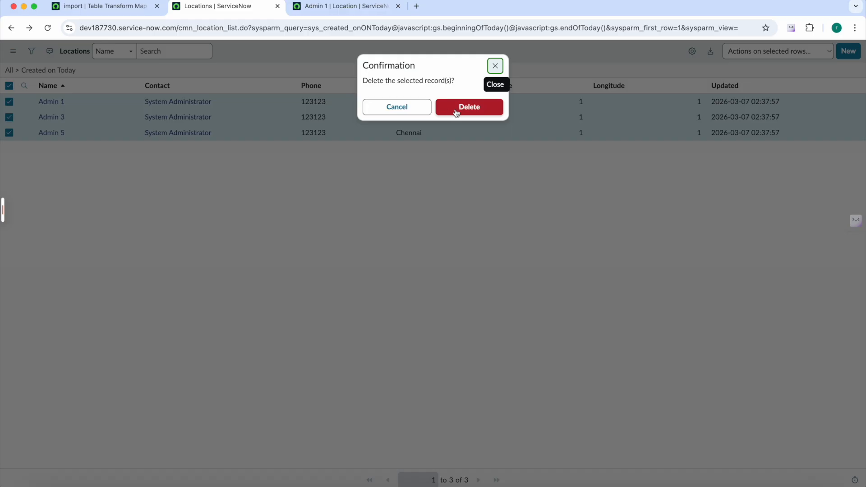
{"action": "left_click", "coordinate": [456, 111]}
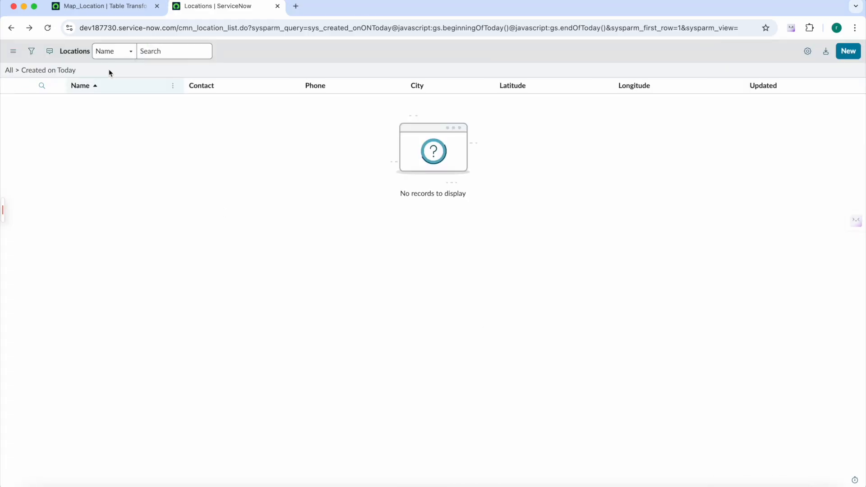
Set Enforce mandatory fields to All Fields on the Map_Location transform map, and save the record
{"action": "left_click", "coordinate": [114, 12]}
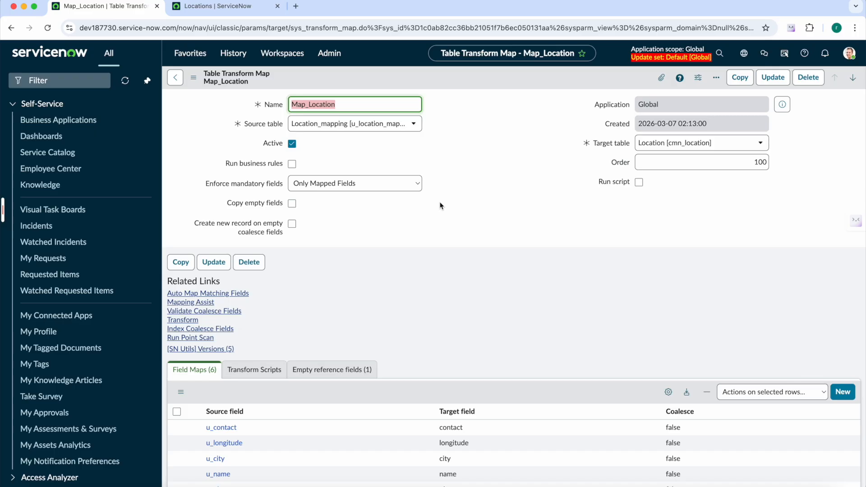
{"action": "left_click", "coordinate": [403, 185]}
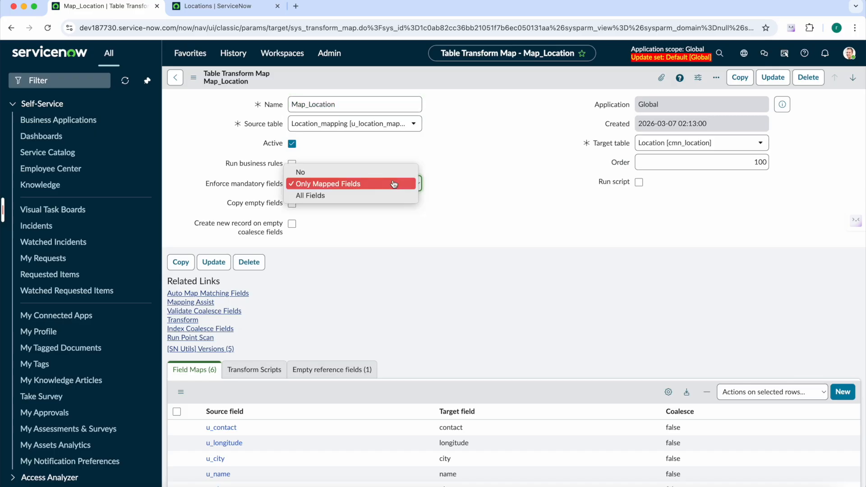
{"action": "left_click", "coordinate": [385, 195]}
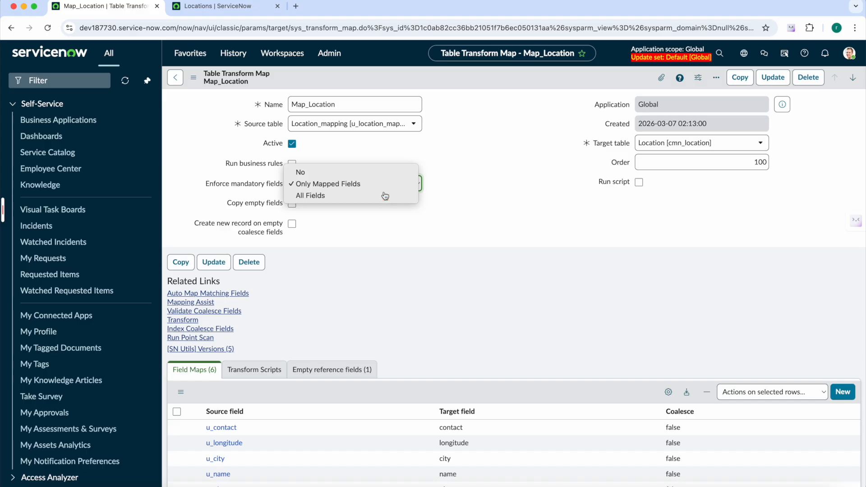
{"action": "right_click", "coordinate": [469, 81]}
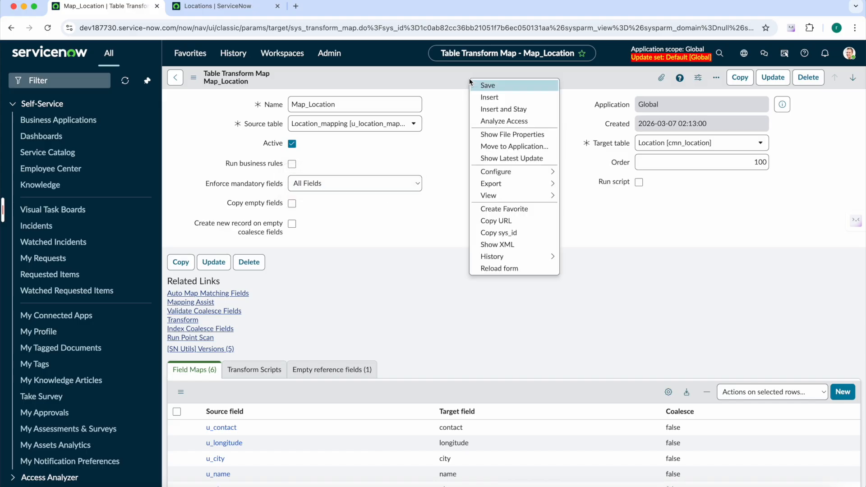
{"action": "left_click", "coordinate": [484, 85]}
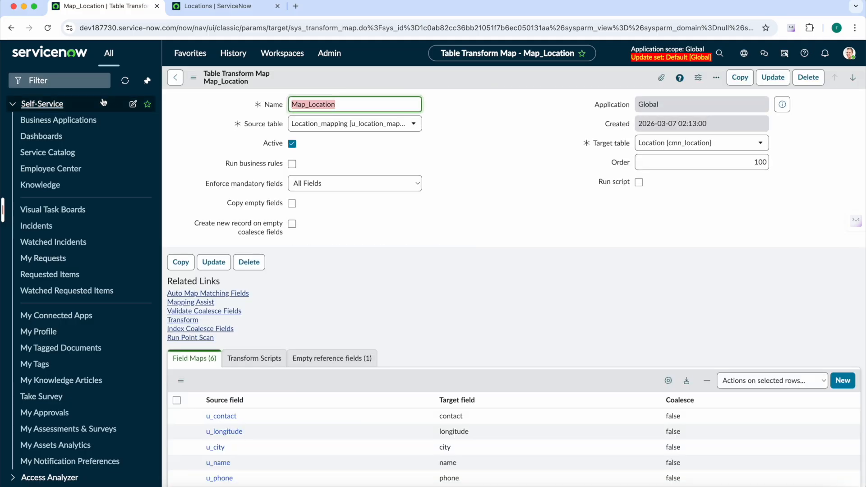
Load Base Data Cmn_Location.xlsx into the existing Location_mapping import set table through System Import Sets Load Data, using sheet 1 and header row 1
{"action": "left_click", "coordinate": [90, 81]}
{"action": "type", "text": "impo"}
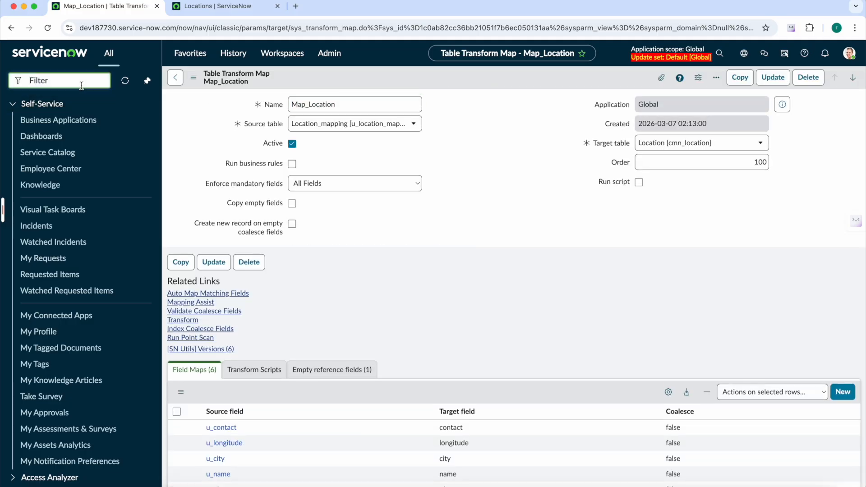
{"action": "type", "text": "rt"}
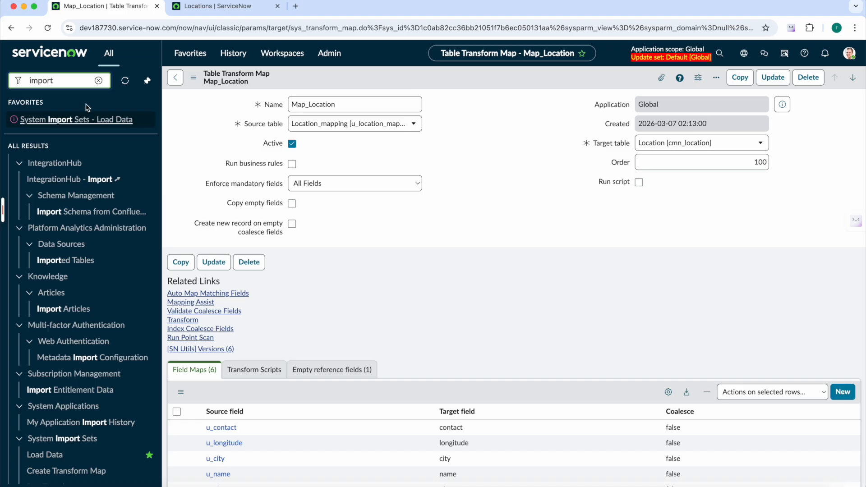
{"action": "left_click", "coordinate": [96, 120], "text": "super"}
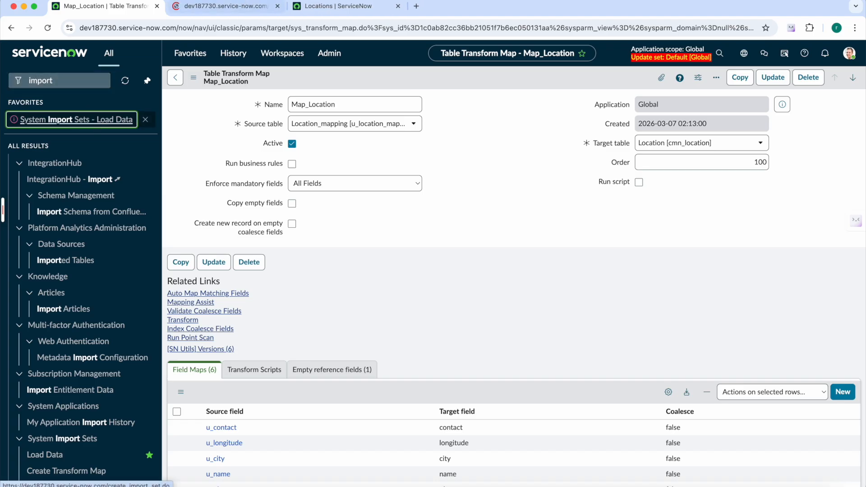
{"action": "left_click", "coordinate": [231, 8]}
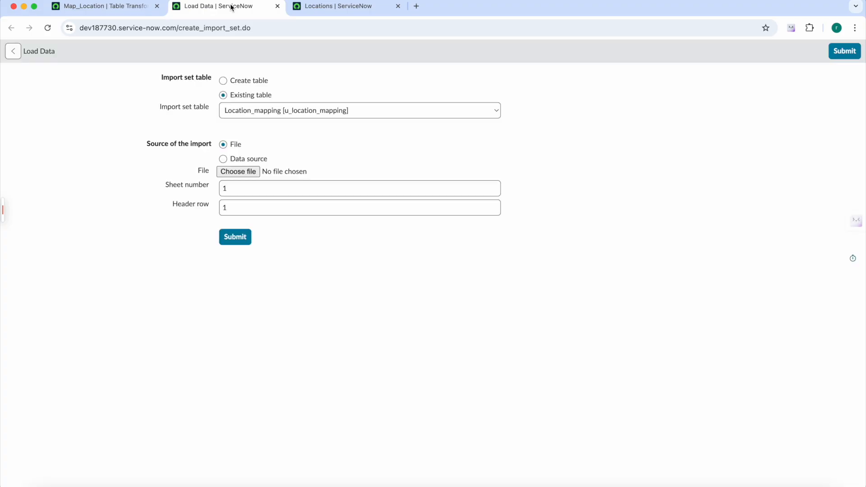
{"action": "left_click", "coordinate": [246, 171]}
{"action": "double_click", "coordinate": [322, 188]}
{"action": "left_click", "coordinate": [229, 238]}
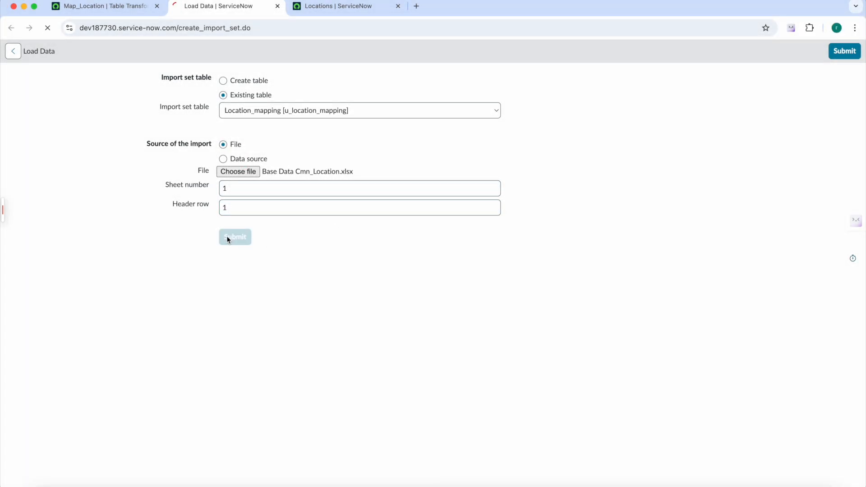
Run the Map_Location transform on the loaded import set, and refresh the Locations list
{"action": "left_click", "coordinate": [41, 211]}
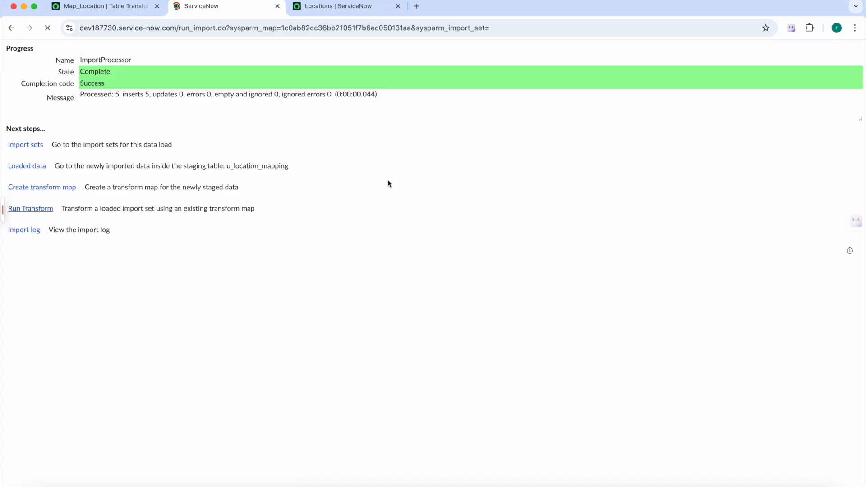
{"action": "left_click", "coordinate": [41, 243]}
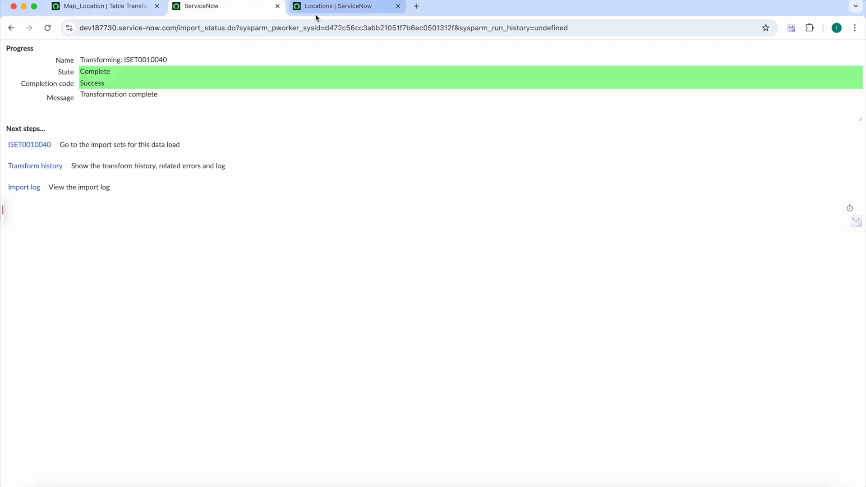
{"action": "left_click", "coordinate": [331, 6]}
{"action": "left_click", "coordinate": [48, 27]}
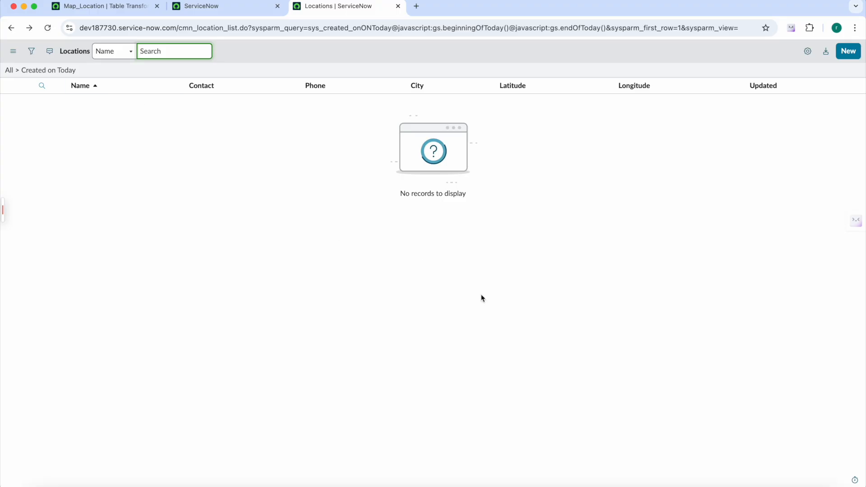
Check the City values of the location rows in the Excel workbook, and return to the Locations list in the browser
{"action": "left_click", "coordinate": [599, 485]}
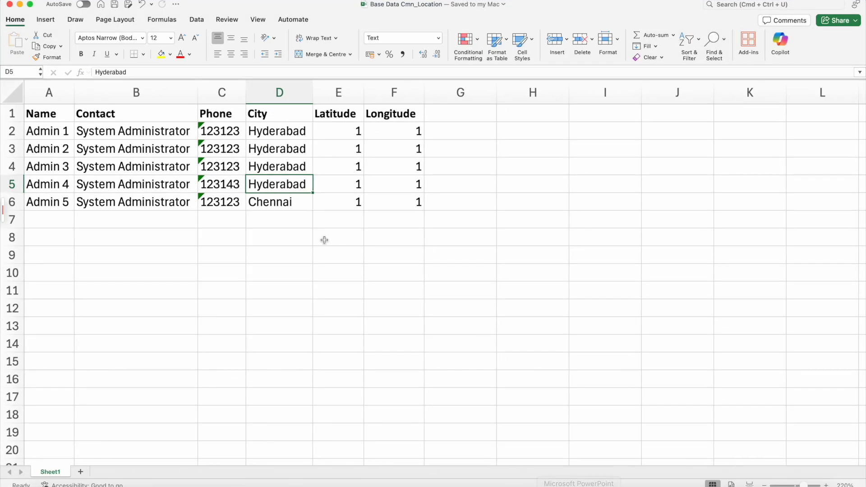
{"action": "left_click", "coordinate": [277, 128]}
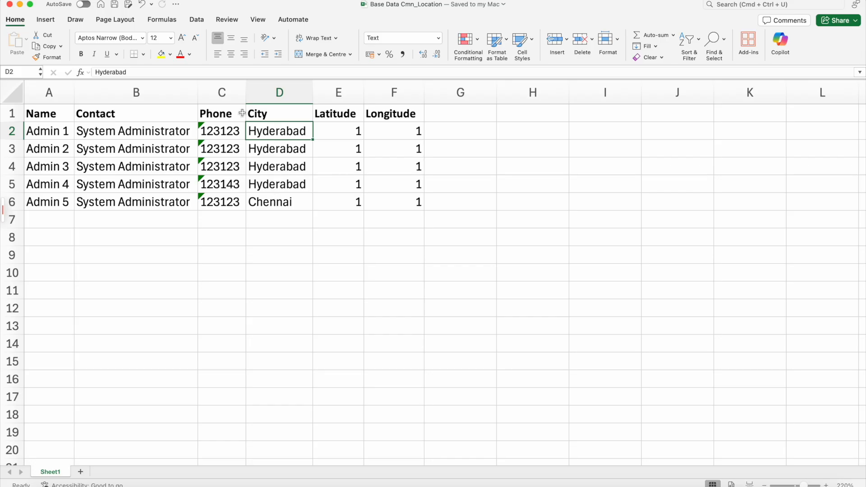
{"action": "left_click", "coordinate": [21, 4]}
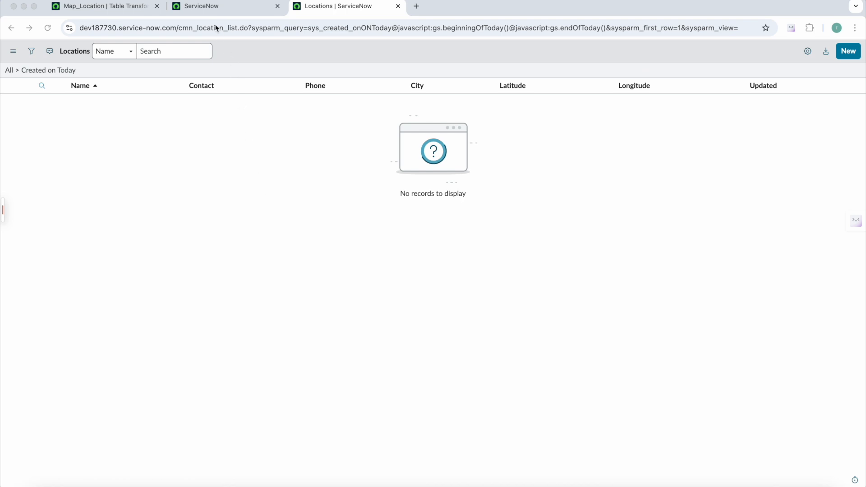
Open the transform history record of the import run and examine its import set row errors
{"action": "left_click", "coordinate": [202, 10]}
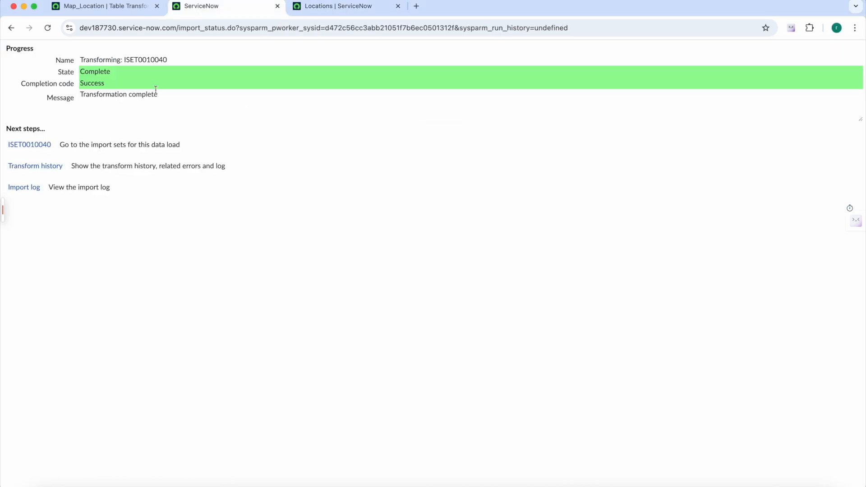
{"action": "left_click", "coordinate": [328, 10]}
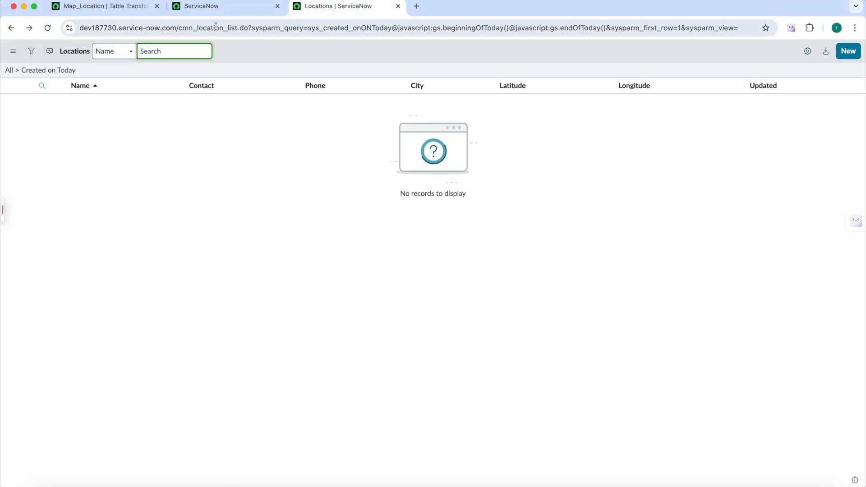
{"action": "left_click", "coordinate": [219, 11]}
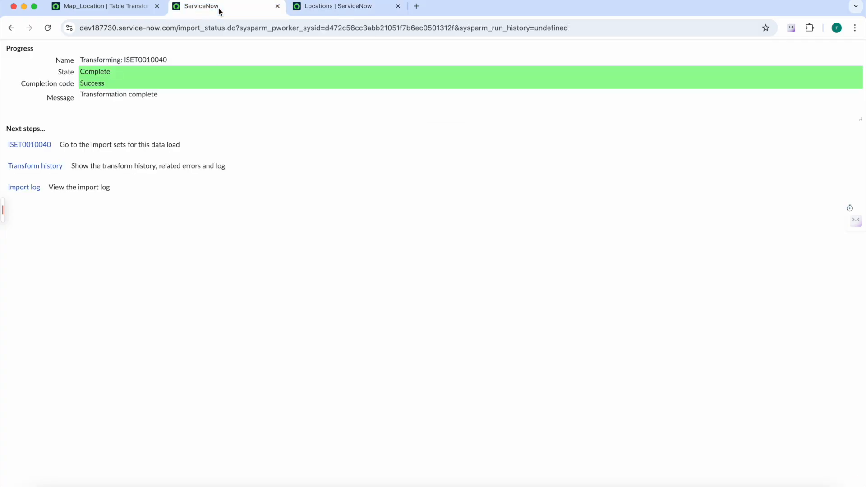
{"action": "left_click", "coordinate": [35, 166]}
{"action": "left_click", "coordinate": [79, 7]}
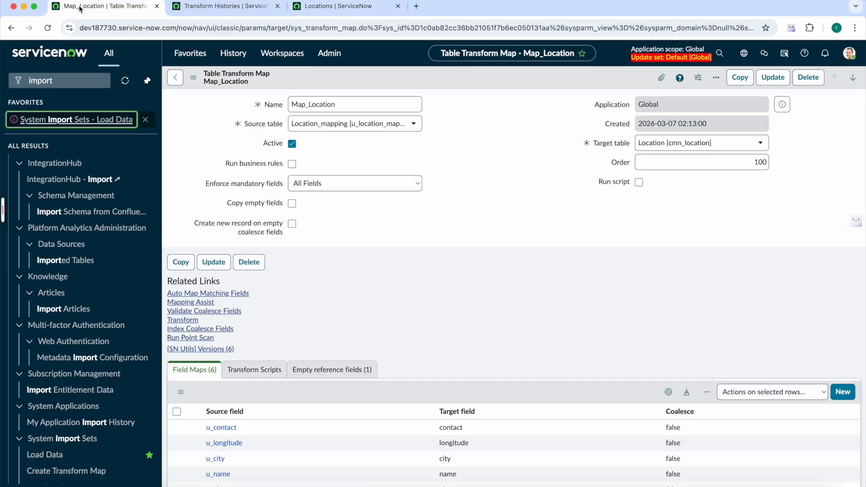
{"action": "left_click", "coordinate": [221, 7]}
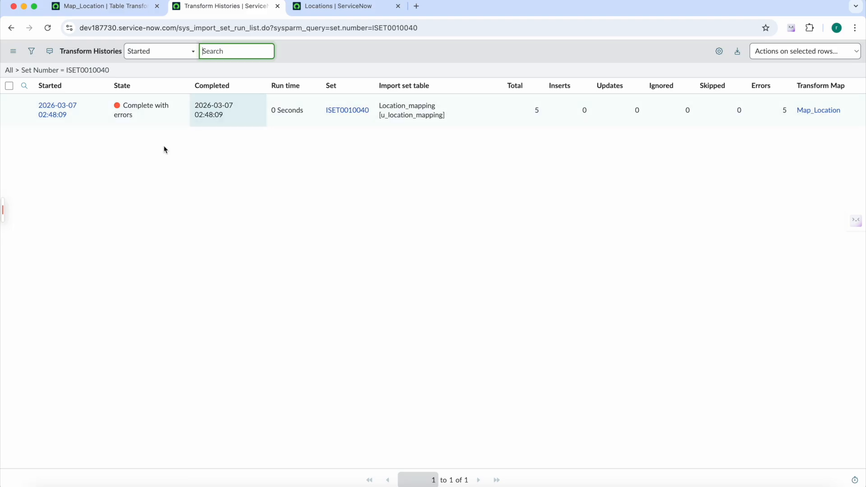
{"action": "left_click", "coordinate": [67, 107]}
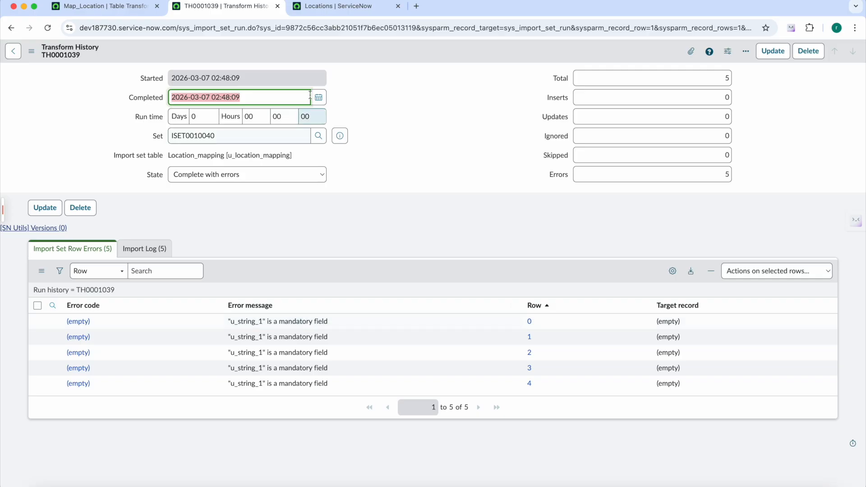
{"action": "left_click", "coordinate": [319, 10]}
{"action": "left_click", "coordinate": [235, 8]}
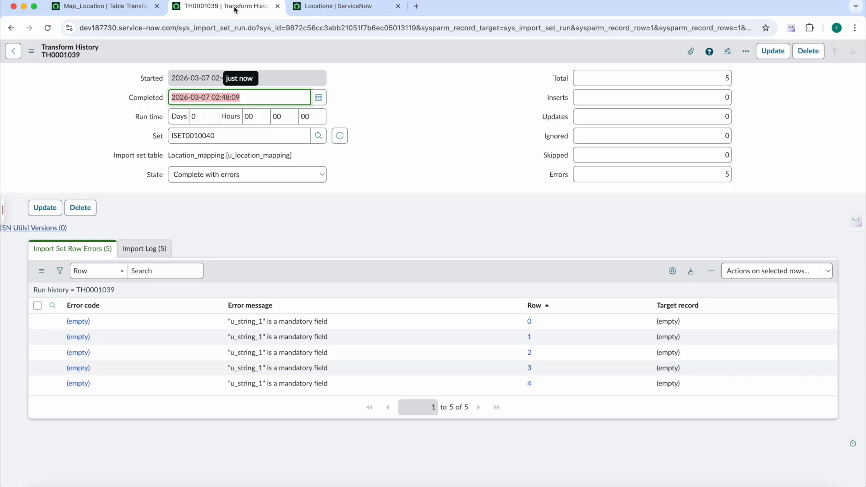
Compare the target fields in the Map_Location field maps with the columns of the Excel workbook
{"action": "left_click", "coordinate": [93, 7]}
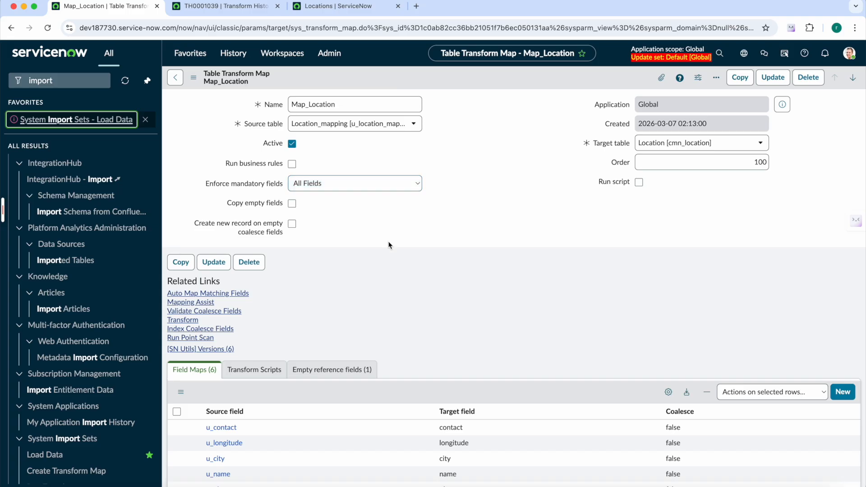
{"action": "scroll", "coordinate": [390, 244], "scroll_direction": "down", "scroll_amount": 3}
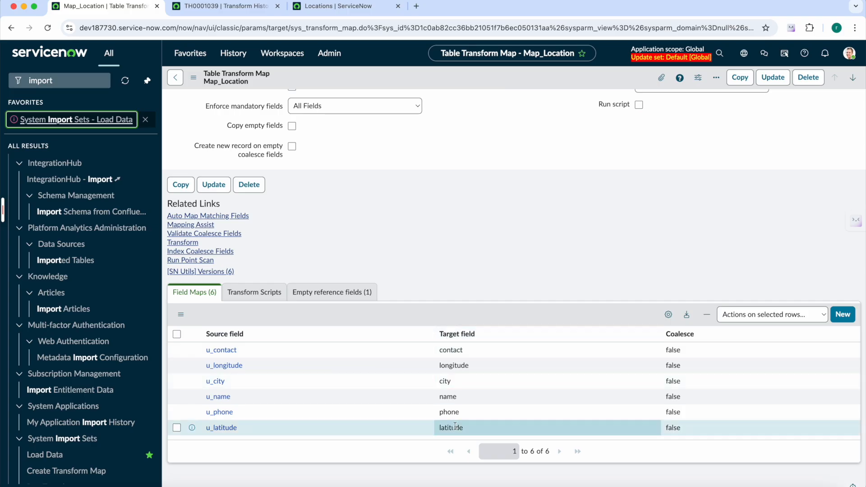
{"action": "scroll", "coordinate": [466, 239], "scroll_direction": "up", "scroll_amount": 3}
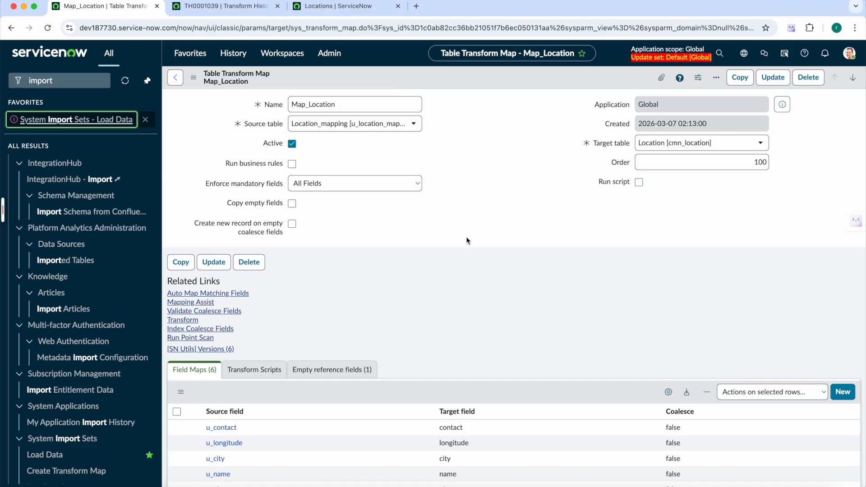
{"action": "left_click", "coordinate": [589, 486]}
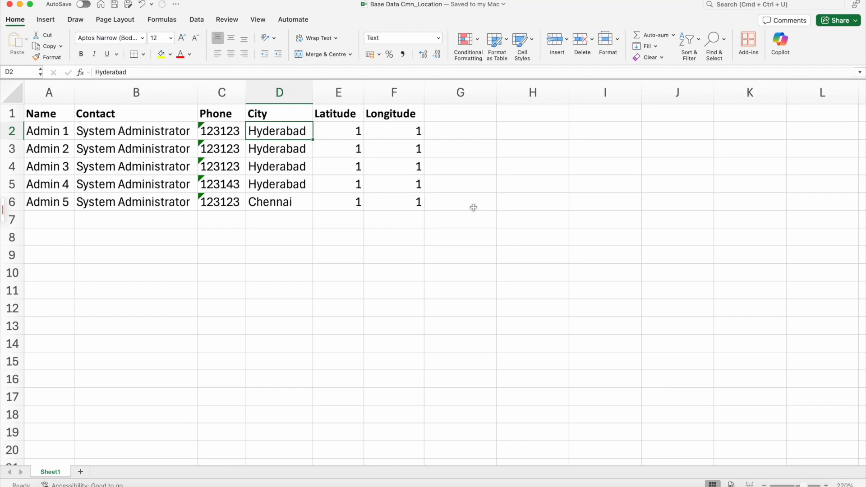
{"action": "left_click", "coordinate": [20, 4]}
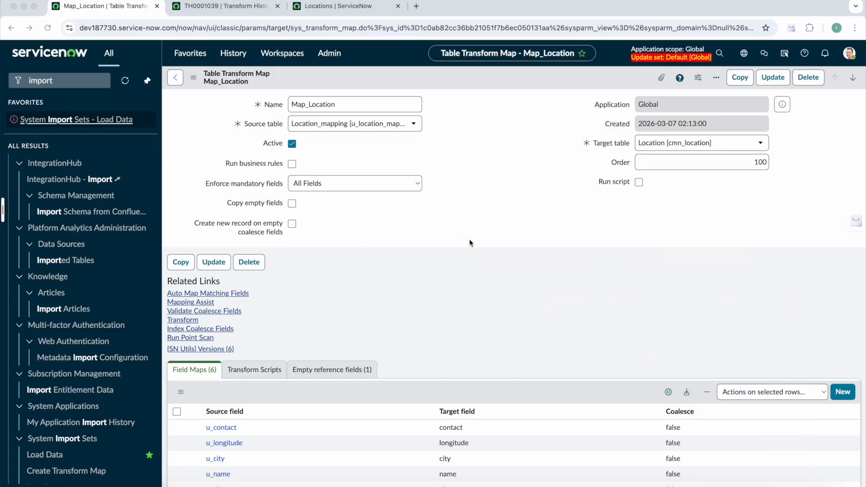
{"action": "scroll", "coordinate": [469, 243], "scroll_direction": "down", "scroll_amount": 2}
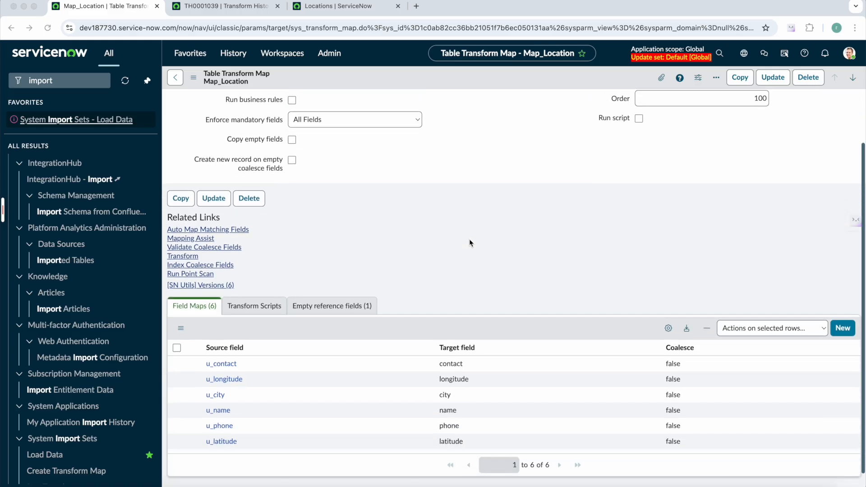
{"action": "scroll", "coordinate": [469, 242], "scroll_direction": "up", "scroll_amount": 2}
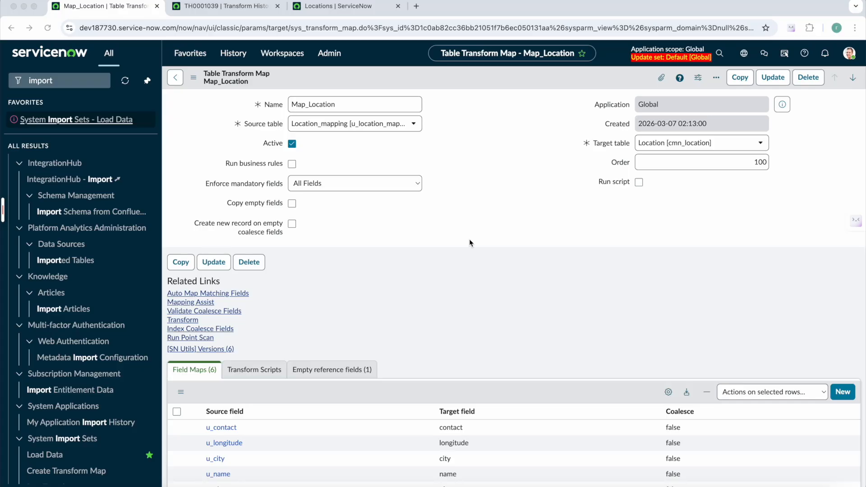
Set Enforce mandatory fields to Only Mapped Fields on the Map_Location transform map, and review its field maps
{"action": "left_click", "coordinate": [384, 184]}
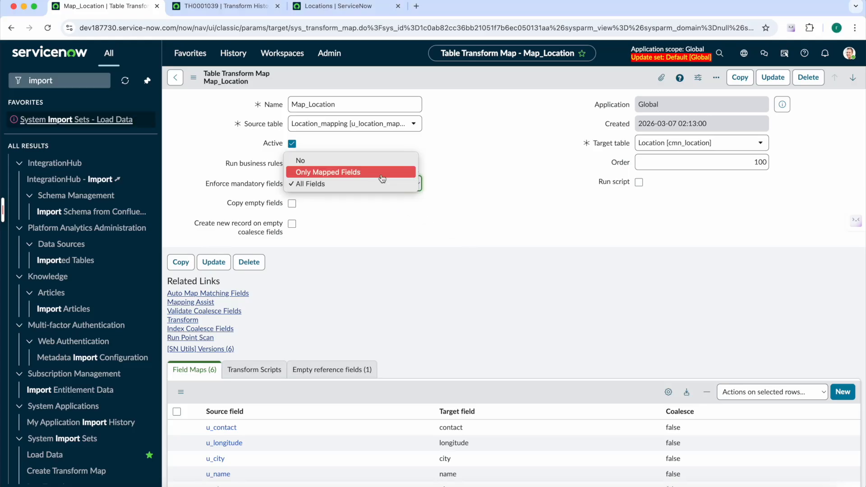
{"action": "left_click", "coordinate": [382, 178]}
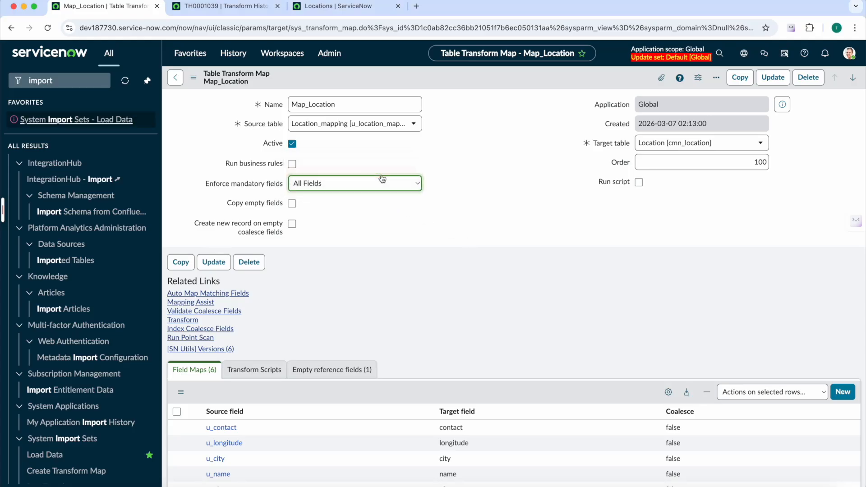
{"action": "scroll", "coordinate": [421, 213], "scroll_direction": "down", "scroll_amount": 3}
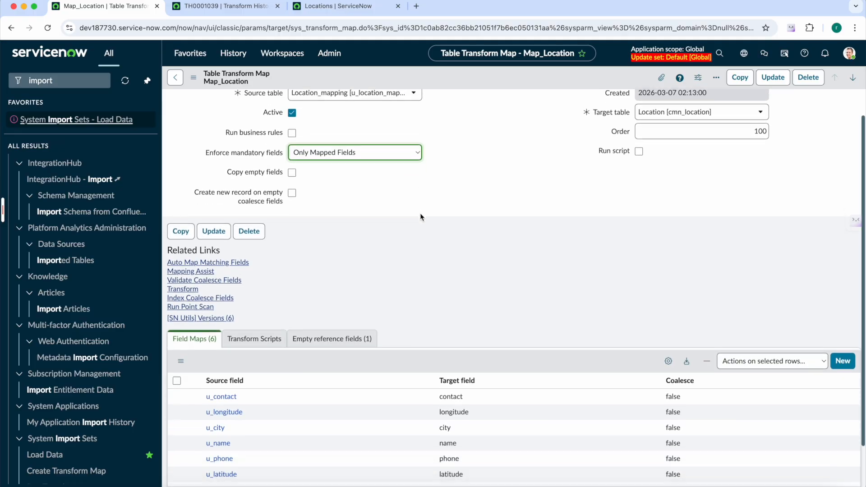
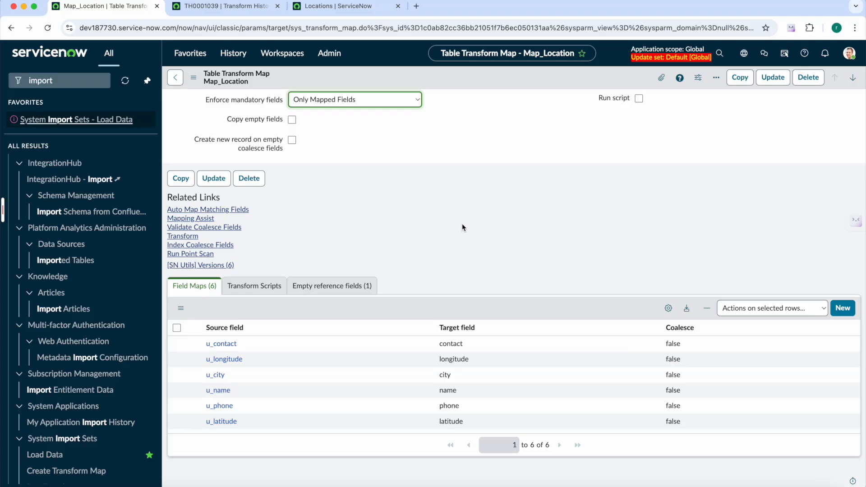
Set Enforce mandatory fields back to All Fields on the Map_Location transform map
{"action": "left_click", "coordinate": [390, 104]}
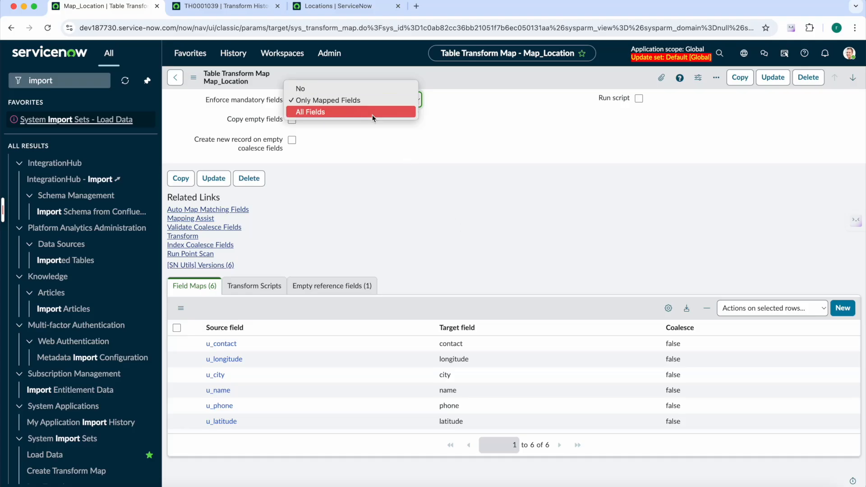
{"action": "left_click", "coordinate": [368, 114]}
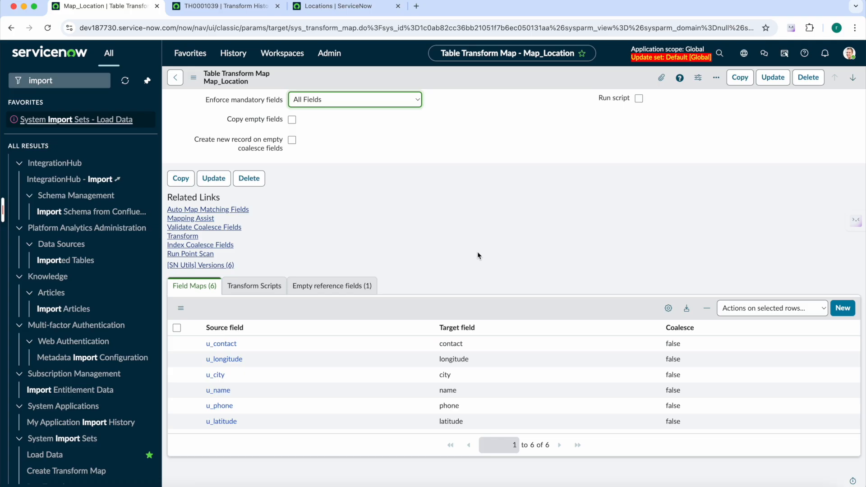
{"action": "scroll", "coordinate": [477, 255], "scroll_direction": "up", "scroll_amount": 1}
{"action": "scroll", "coordinate": [477, 256], "scroll_direction": "down", "scroll_amount": 1}
{"action": "scroll", "coordinate": [440, 179], "scroll_direction": "up", "scroll_amount": 1}
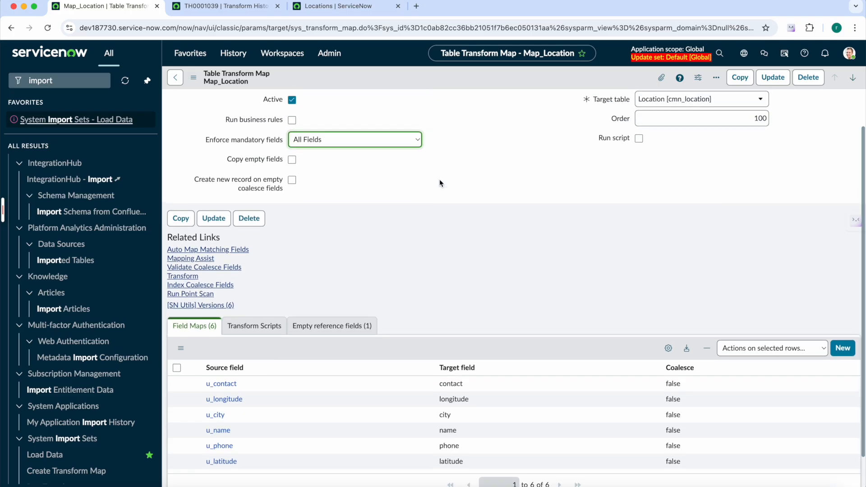
Set Enforce mandatory fields to No on the Map_Location transform map and save the record
{"action": "left_click", "coordinate": [387, 140]}
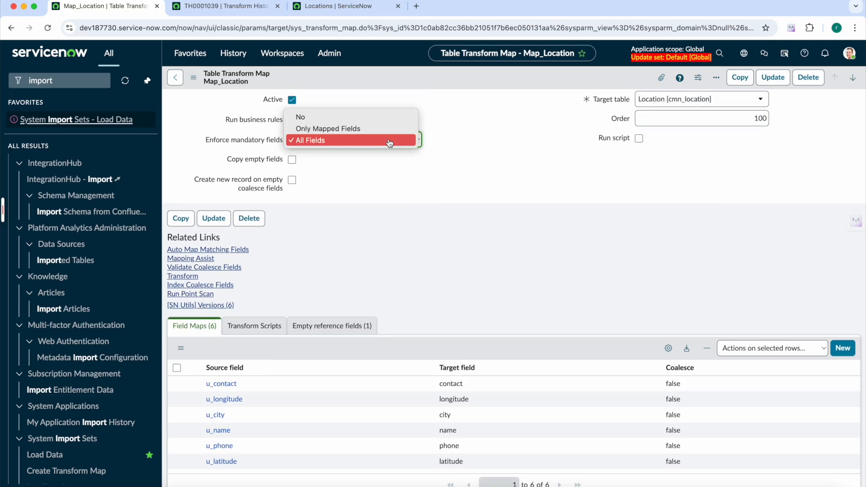
{"action": "left_click", "coordinate": [369, 121]}
{"action": "scroll", "coordinate": [424, 201], "scroll_direction": "up", "scroll_amount": 1}
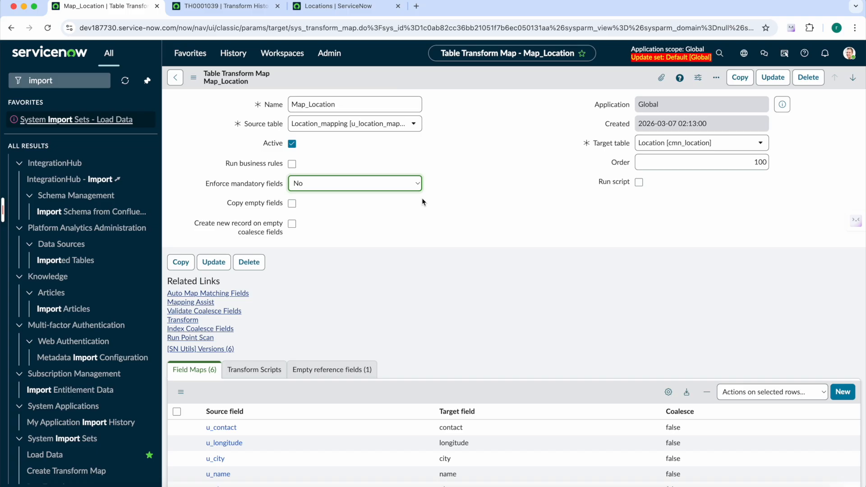
{"action": "right_click", "coordinate": [525, 75]}
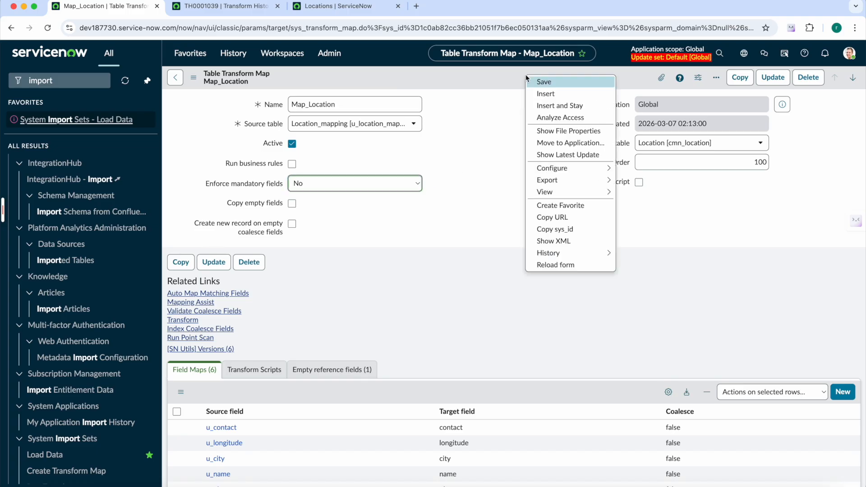
{"action": "left_click", "coordinate": [537, 80]}
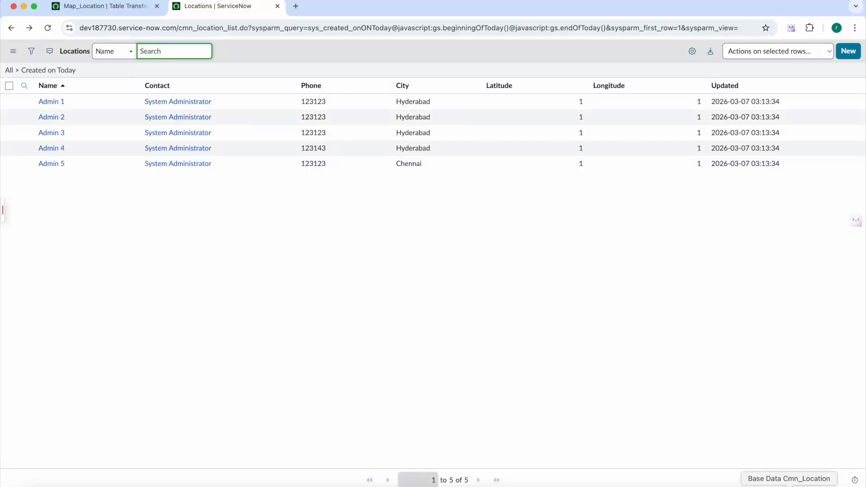
Return to the Map_Location transform map and view its transform scripts
{"action": "left_click", "coordinate": [125, 12]}
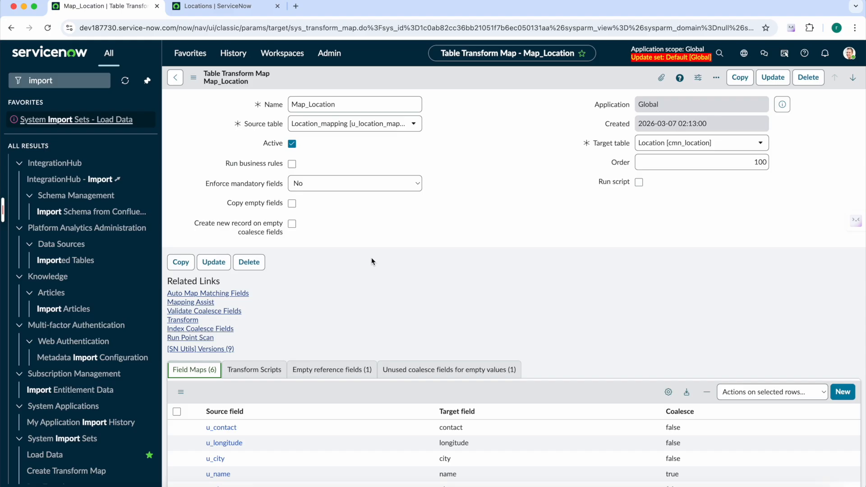
{"action": "scroll", "coordinate": [372, 258], "scroll_direction": "down", "scroll_amount": 1}
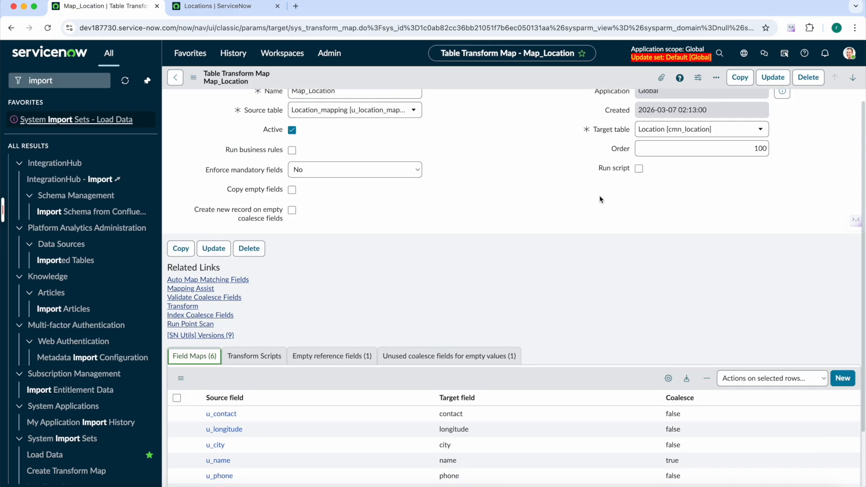
{"action": "left_click", "coordinate": [643, 170]}
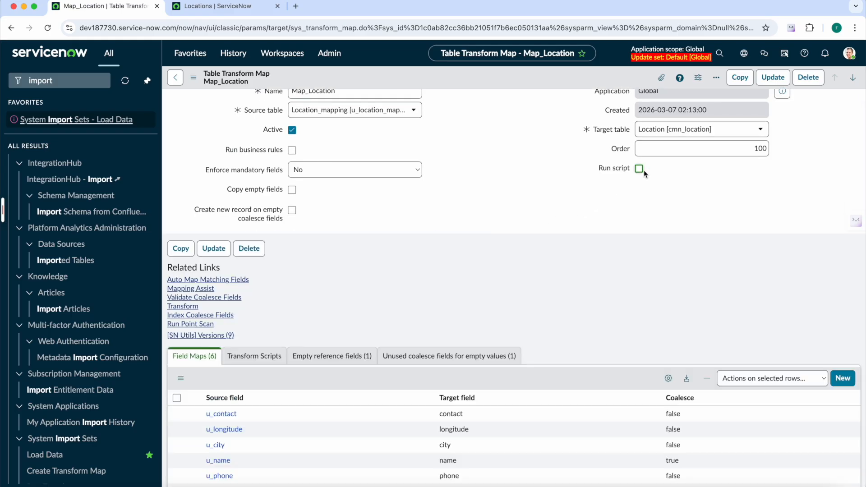
{"action": "left_click", "coordinate": [263, 359]}
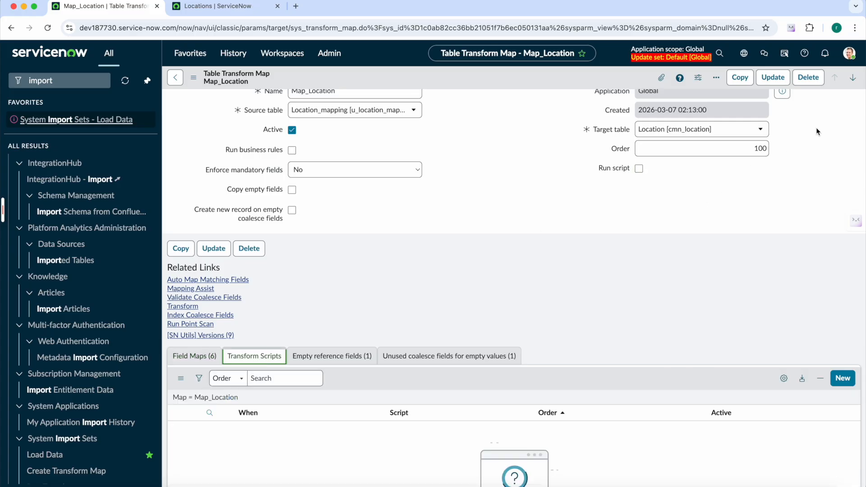
{"action": "scroll", "coordinate": [757, 167], "scroll_direction": "down", "scroll_amount": 2}
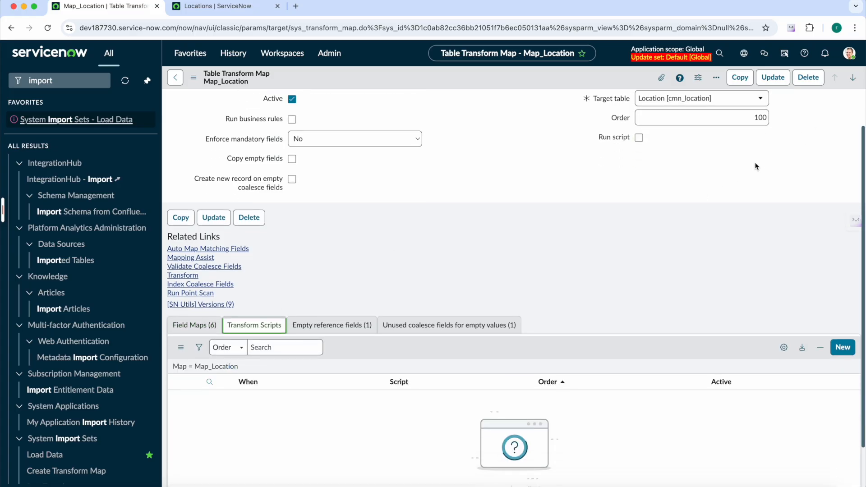
Start a new transform script for Map_Location with When set to onBefore, and leave the form without saving
{"action": "left_click", "coordinate": [843, 342]}
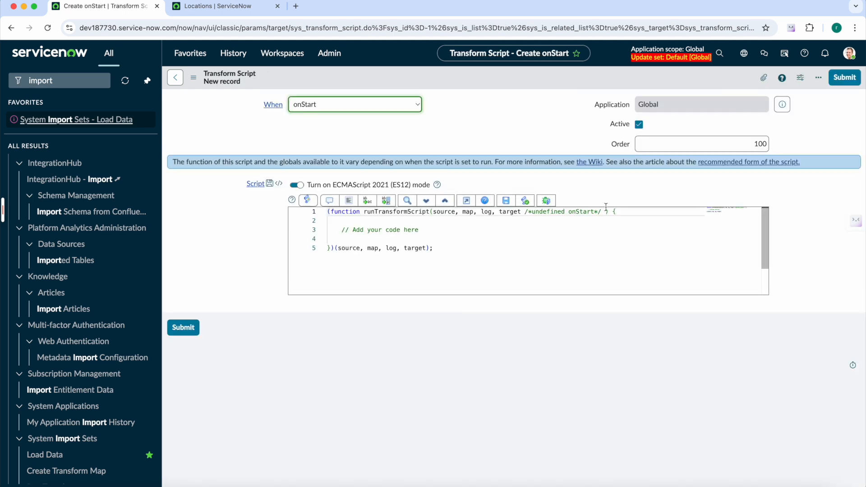
{"action": "left_click", "coordinate": [379, 108]}
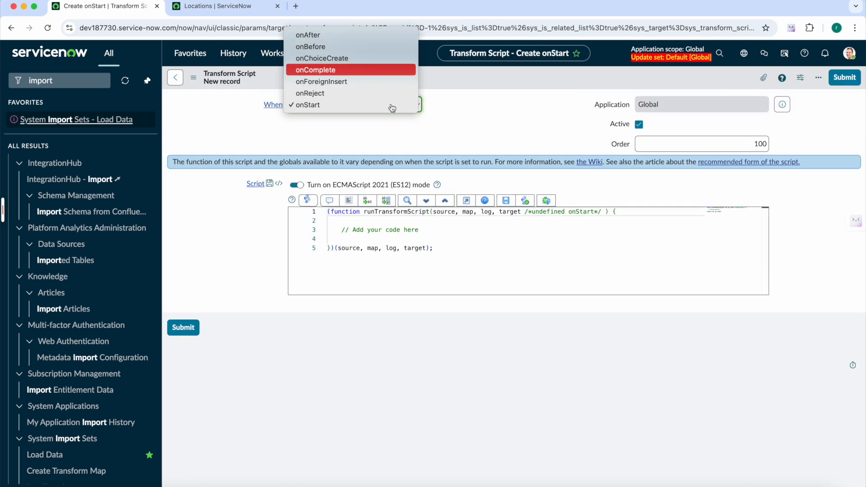
{"action": "left_click", "coordinate": [435, 142]}
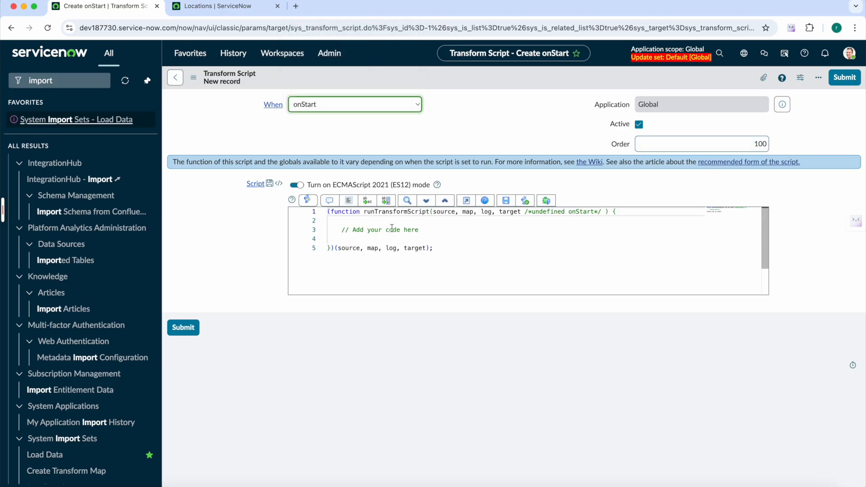
{"action": "left_click", "coordinate": [369, 106]}
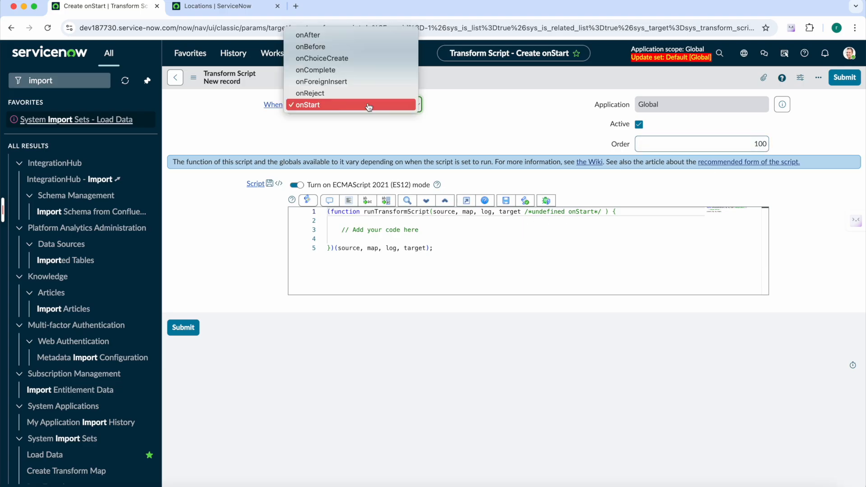
{"action": "left_click", "coordinate": [342, 47]}
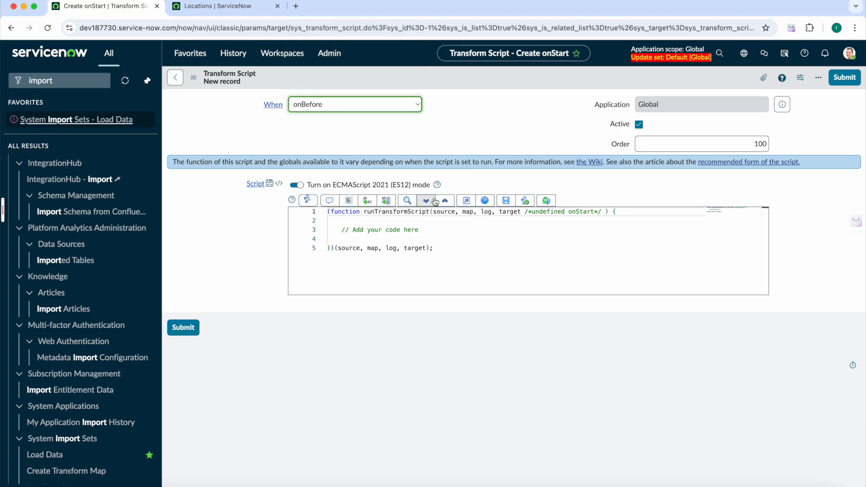
{"action": "left_click", "coordinate": [450, 232]}
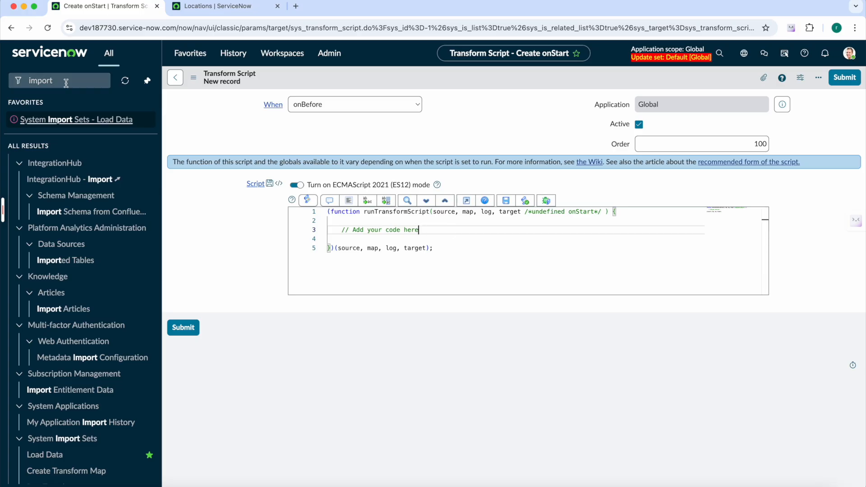
{"action": "left_click", "coordinate": [11, 27]}
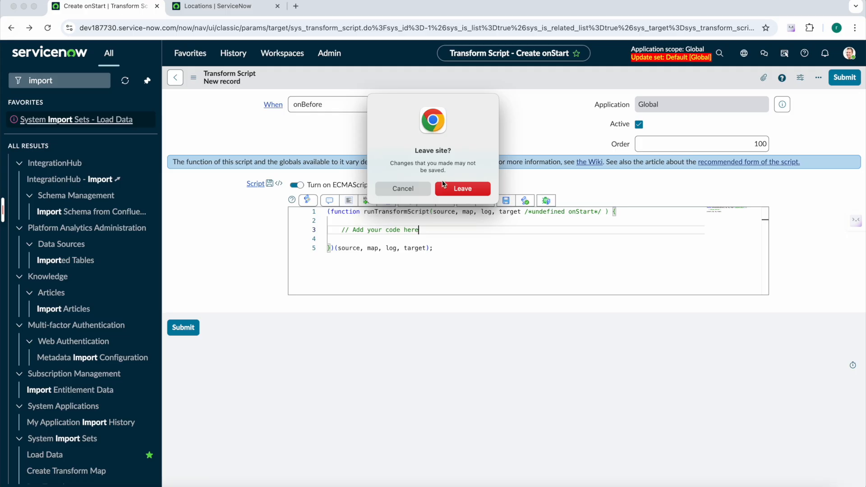
{"action": "left_click", "coordinate": [462, 193]}
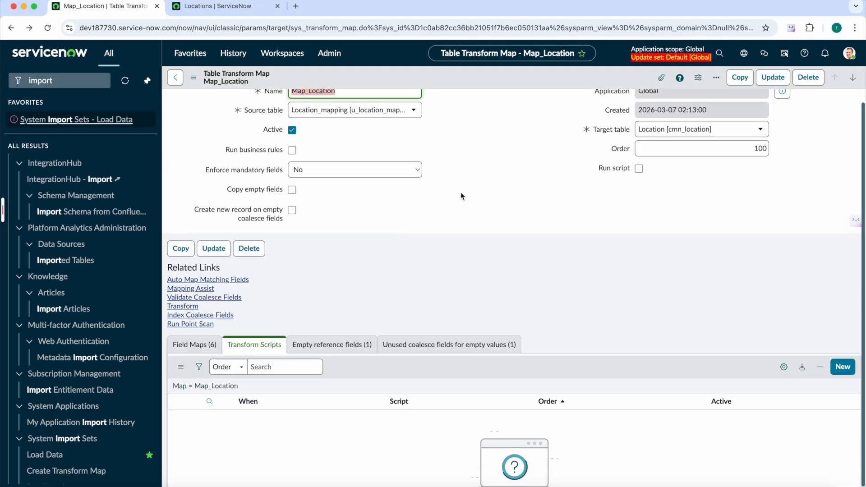
Review the Map_Location field maps, enable Copy empty fields on the transform map, and save it
{"action": "left_click", "coordinate": [204, 358]}
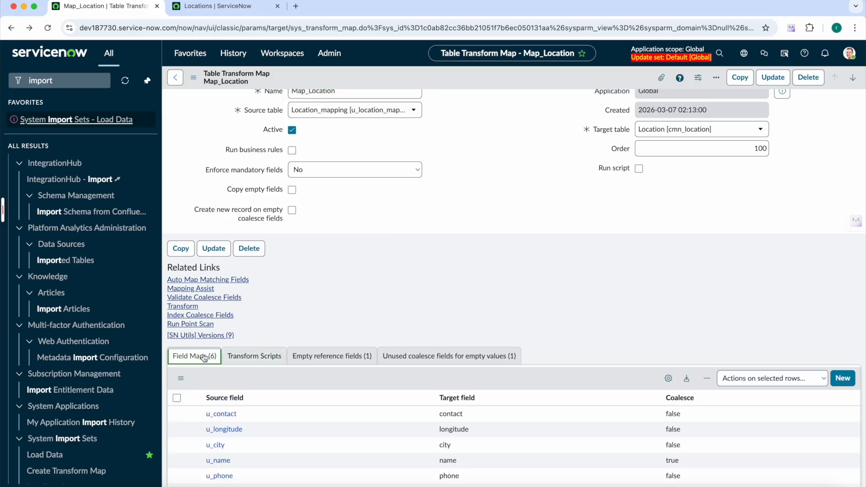
{"action": "left_click", "coordinate": [293, 190]}
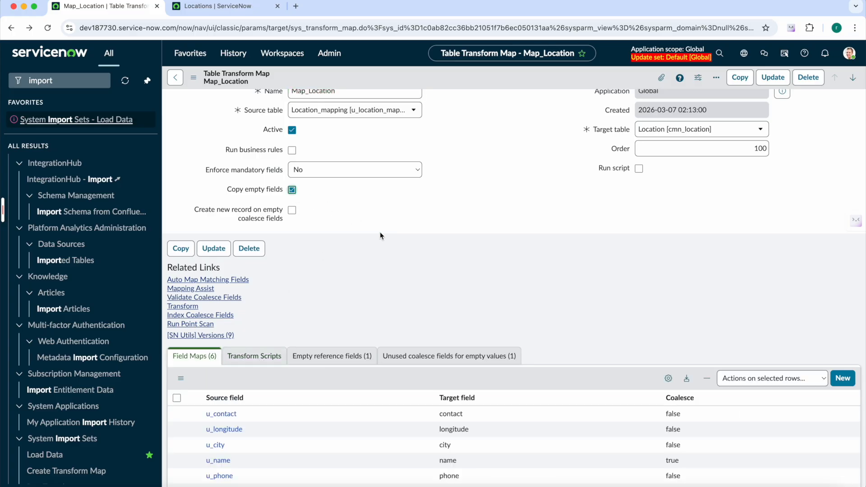
{"action": "left_click", "coordinate": [293, 190]}
{"action": "scroll", "coordinate": [410, 239], "scroll_direction": "down", "scroll_amount": 2}
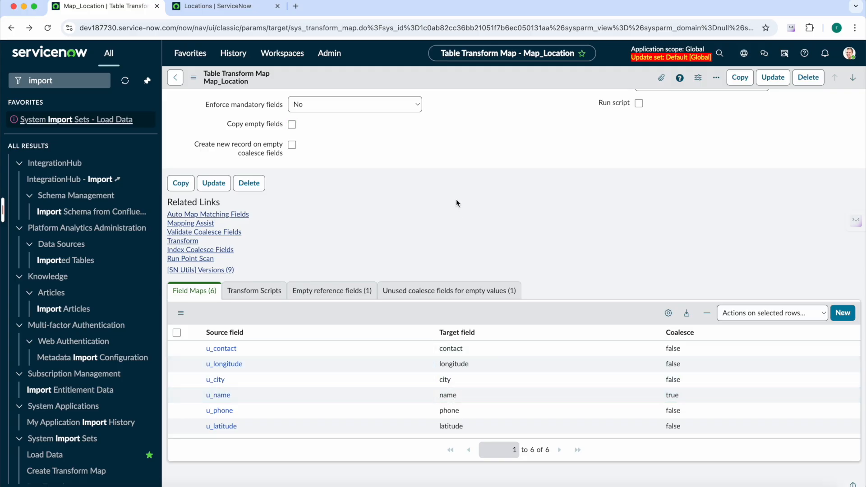
{"action": "scroll", "coordinate": [456, 203], "scroll_direction": "up", "scroll_amount": 2}
{"action": "left_click", "coordinate": [292, 199]}
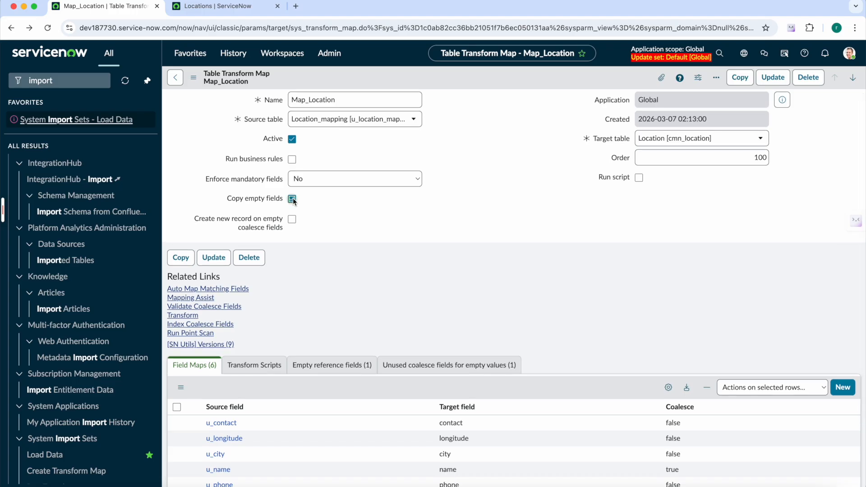
{"action": "right_click", "coordinate": [400, 77]}
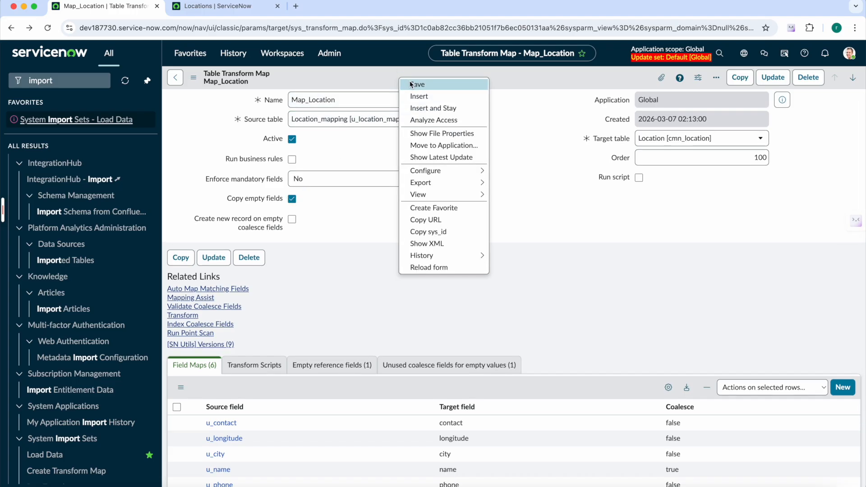
{"action": "left_click", "coordinate": [410, 82]}
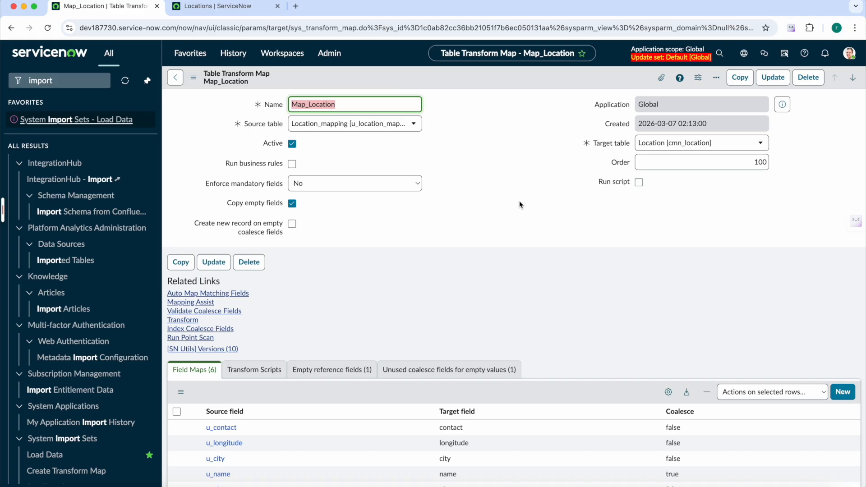
Switch to Excel, clear the Phone value of Admin 1 in the Base Data Cmn_Location workbook, and save the file
{"action": "scroll", "coordinate": [519, 201], "scroll_direction": "down", "scroll_amount": 1}
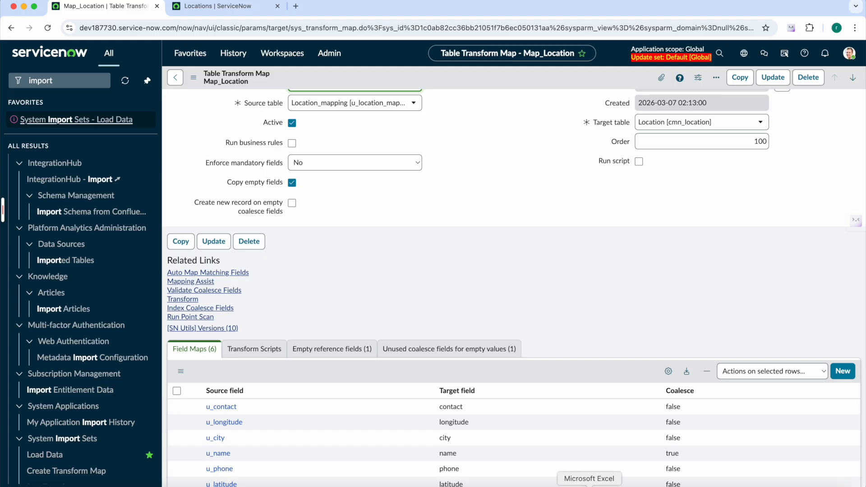
{"action": "left_click", "coordinate": [589, 485]}
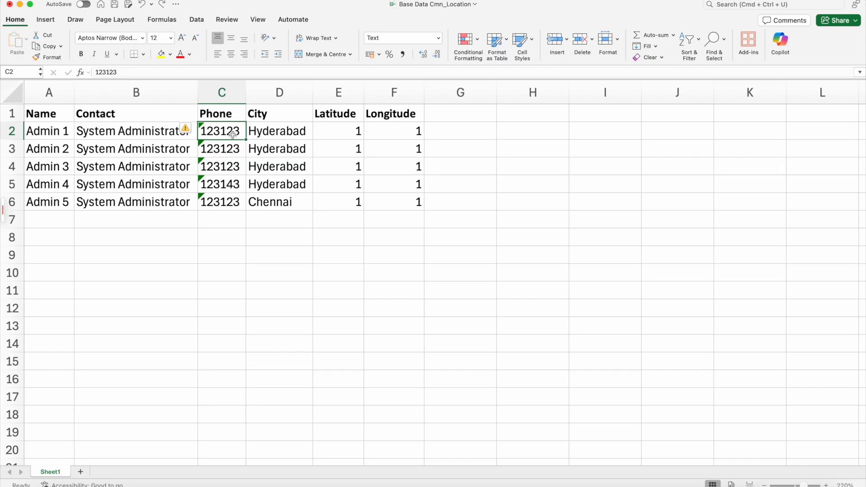
{"action": "type", "text": "\\"}
{"action": "key", "text": "BackSpace"}
{"action": "key", "text": "super+s"}
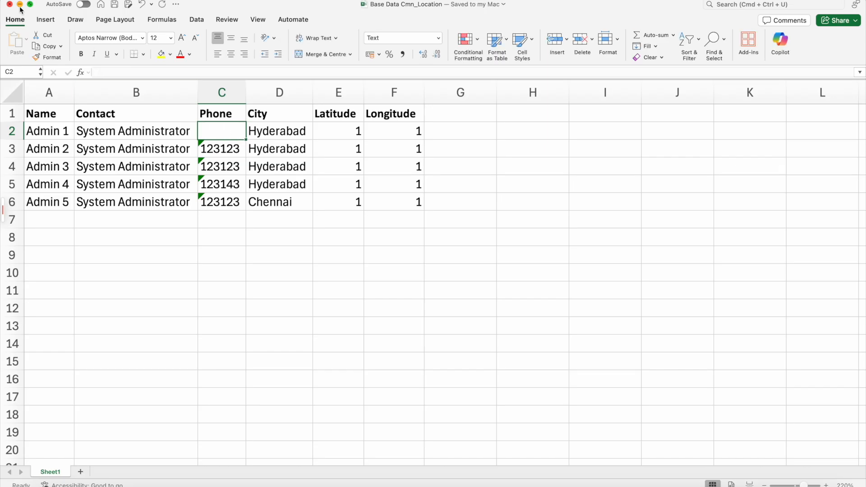
{"action": "left_click", "coordinate": [20, 6]}
Save the Map_Location transform map again with Copy empty fields enabled
{"action": "scroll", "coordinate": [344, 350], "scroll_direction": "down", "scroll_amount": 2}
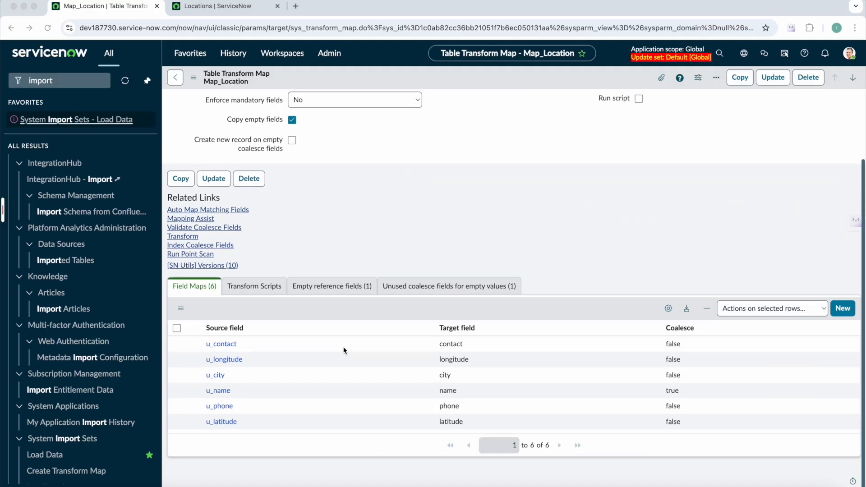
{"action": "right_click", "coordinate": [555, 82]}
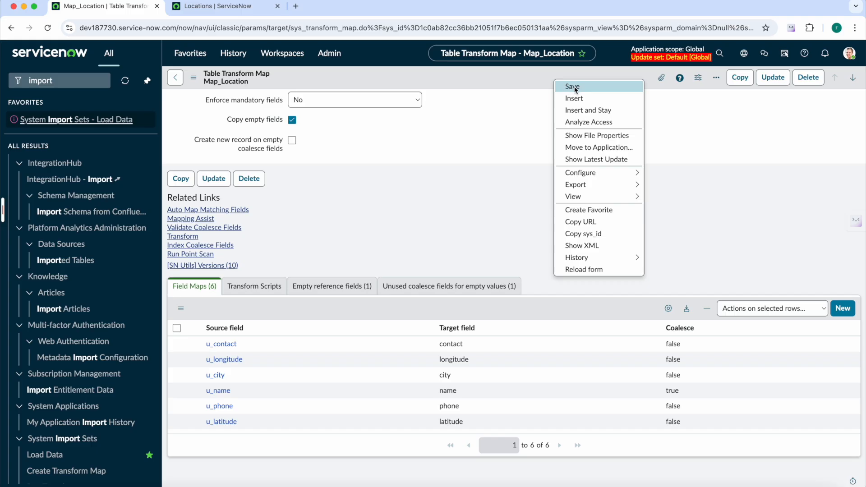
{"action": "left_click", "coordinate": [572, 86]}
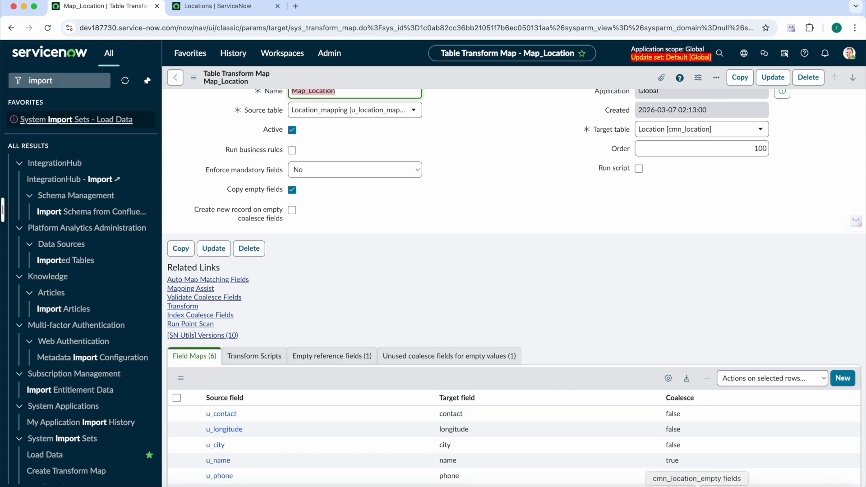
Switch to the Base Data Cmn_Location workbook in Excel and check the Name and Phone cells of Admin 1
{"action": "left_click", "coordinate": [698, 486]}
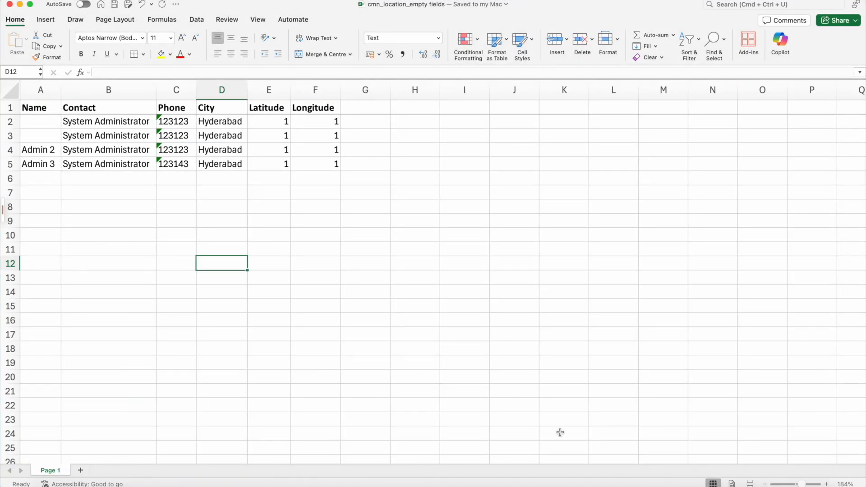
{"action": "right_click", "coordinate": [611, 484]}
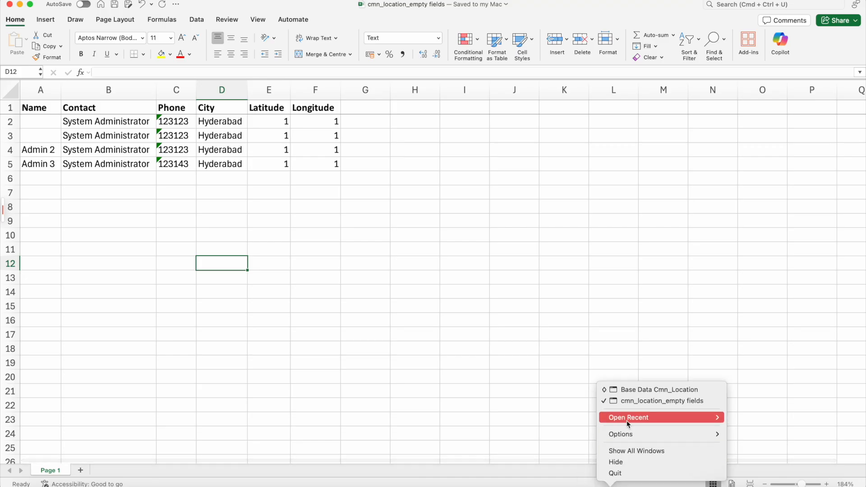
{"action": "left_click", "coordinate": [628, 388]}
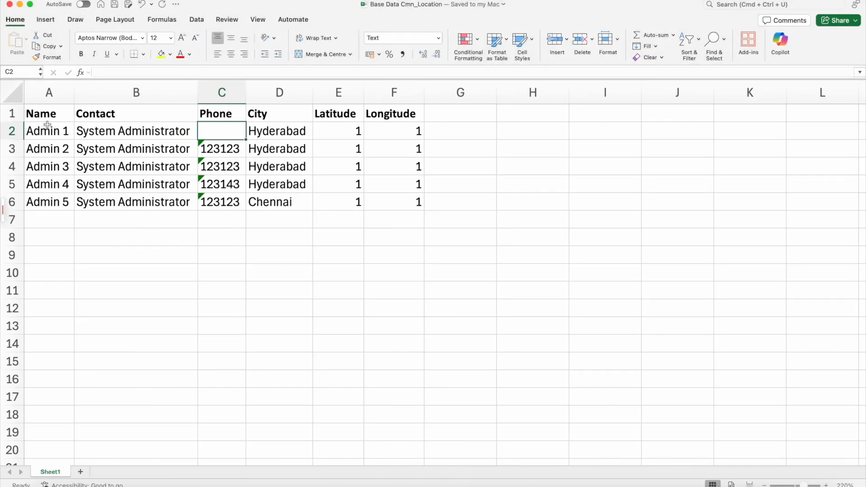
{"action": "left_click", "coordinate": [51, 133]}
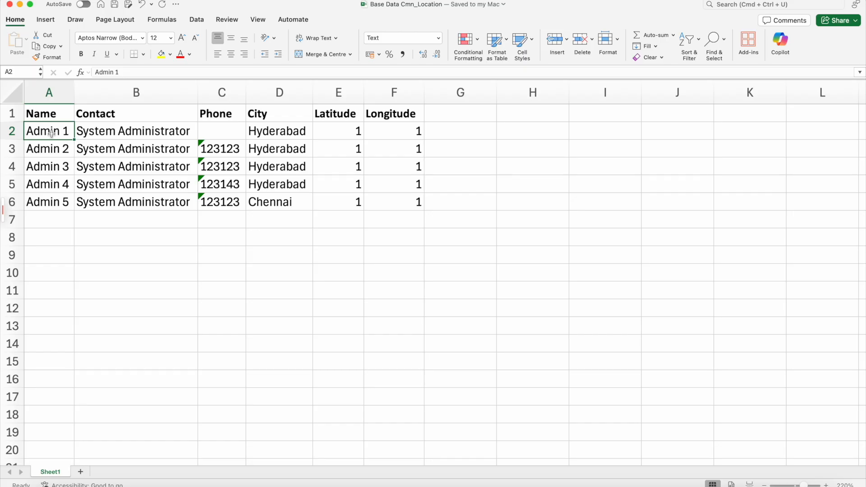
{"action": "left_click", "coordinate": [213, 134]}
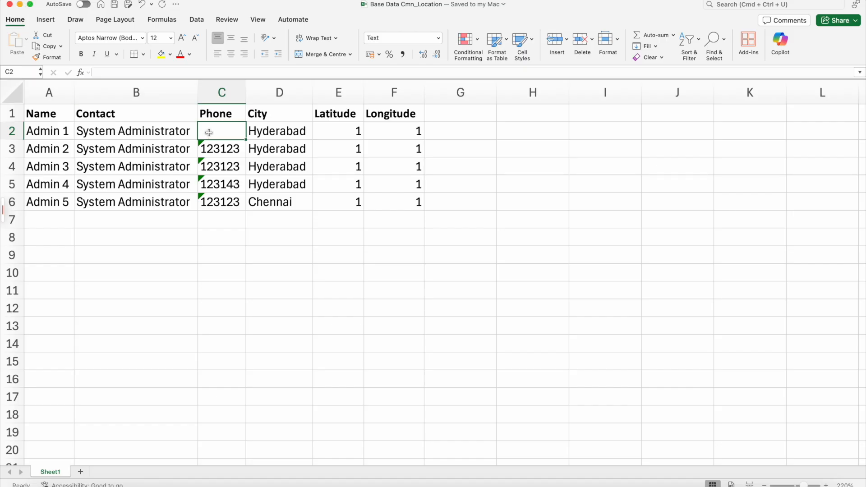
{"action": "left_click", "coordinate": [20, 5]}
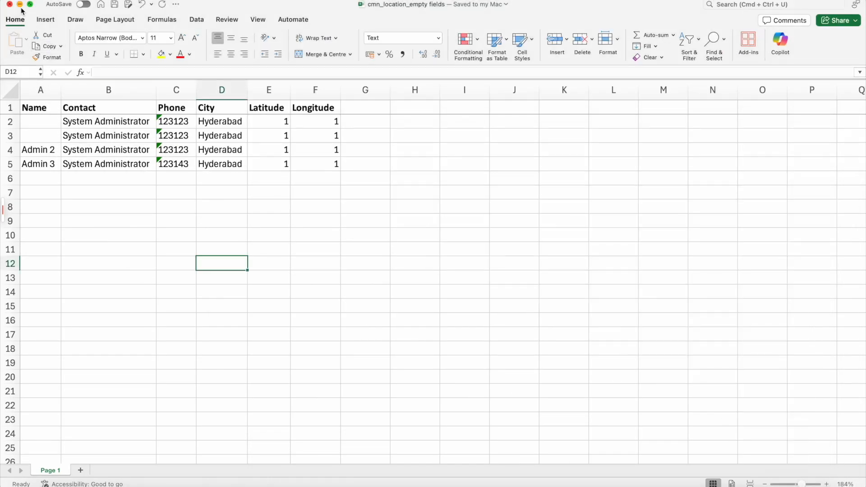
Switch from Excel back to ServiceNow and review the Map_Location field maps and the phone values in the Locations list
{"action": "left_click", "coordinate": [20, 4]}
{"action": "scroll", "coordinate": [491, 290], "scroll_direction": "down", "scroll_amount": 1}
{"action": "scroll", "coordinate": [492, 291], "scroll_direction": "down", "scroll_amount": 2}
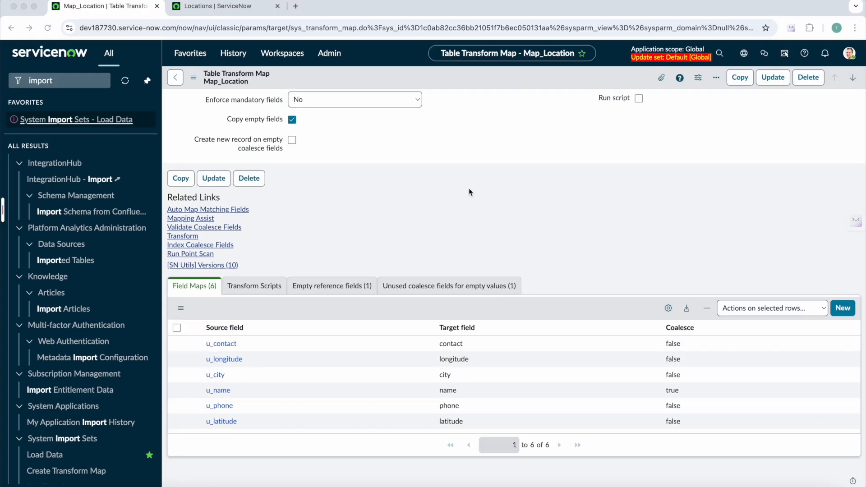
{"action": "scroll", "coordinate": [469, 189], "scroll_direction": "up", "scroll_amount": 2}
{"action": "left_click", "coordinate": [216, 3]}
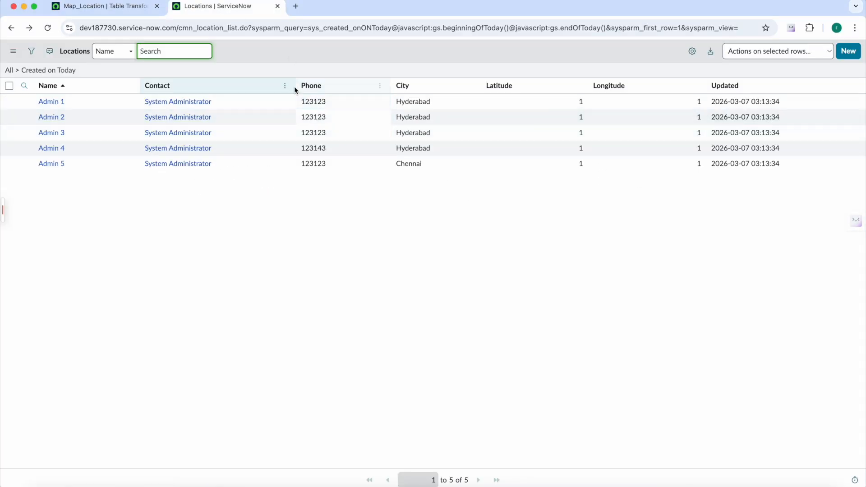
{"action": "left_click", "coordinate": [97, 6]}
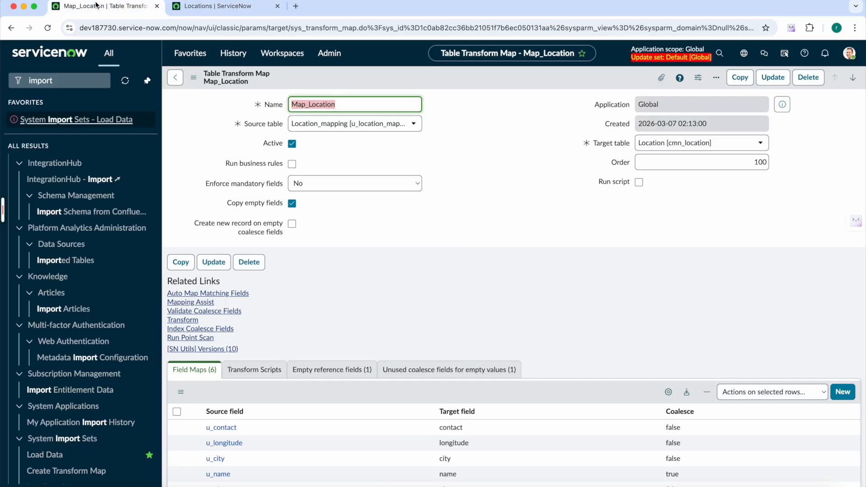
Open Load Data in a separate tab and load Base Data Cmn_Location.xlsx into the existing Location_mapping import set table
{"action": "left_click", "coordinate": [96, 120], "text": "super"}
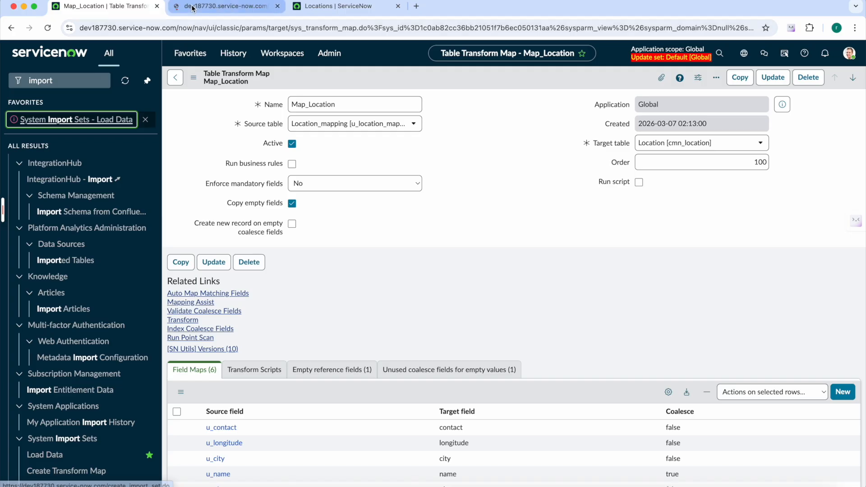
{"action": "left_click", "coordinate": [193, 8]}
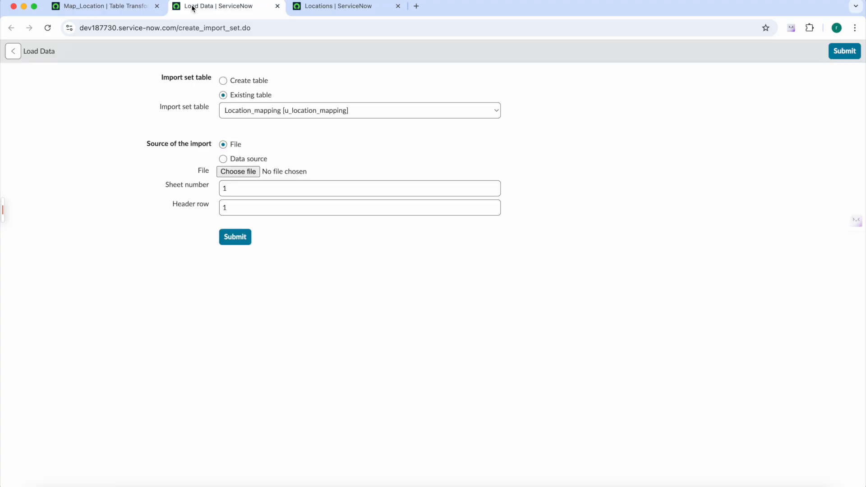
{"action": "left_click", "coordinate": [227, 172]}
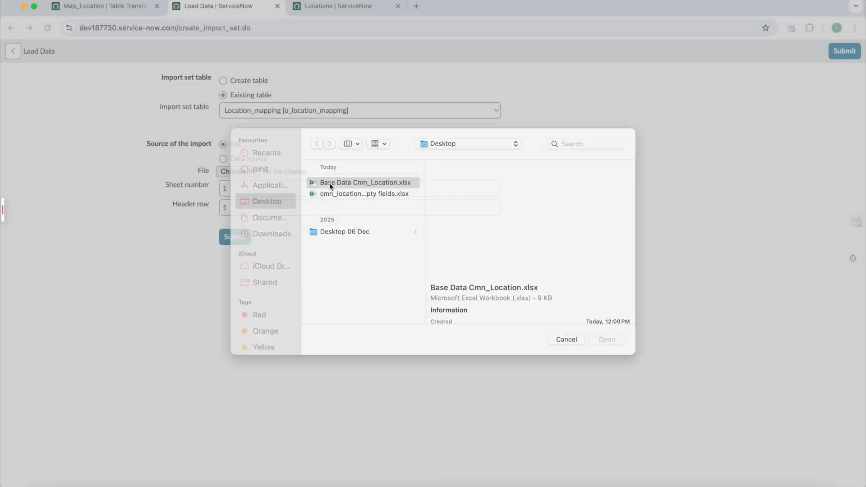
{"action": "double_click", "coordinate": [330, 185]}
{"action": "left_click", "coordinate": [239, 239]}
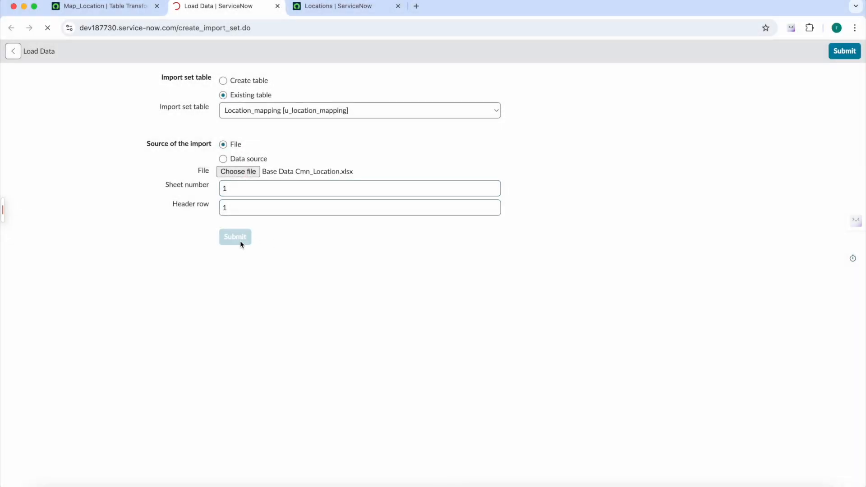
Run the Map_Location transform on the loaded import set and refresh the Locations list to check the Admin 1 phone value
{"action": "left_click", "coordinate": [13, 209]}
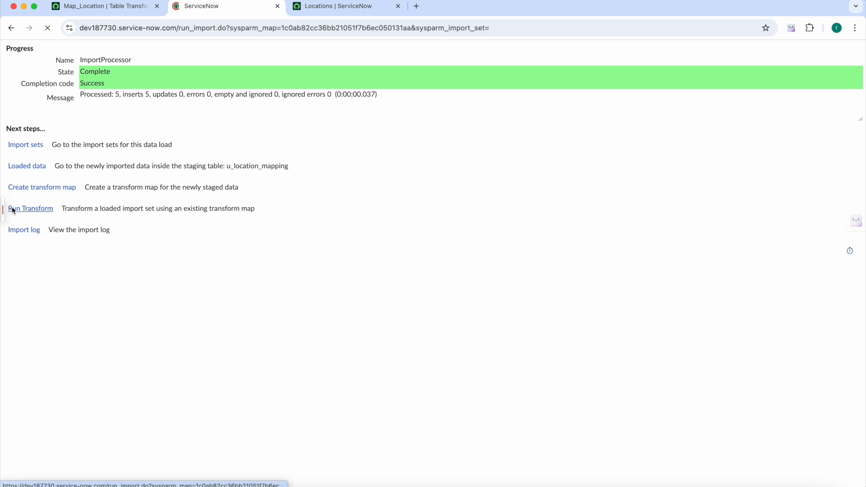
{"action": "left_click", "coordinate": [40, 237]}
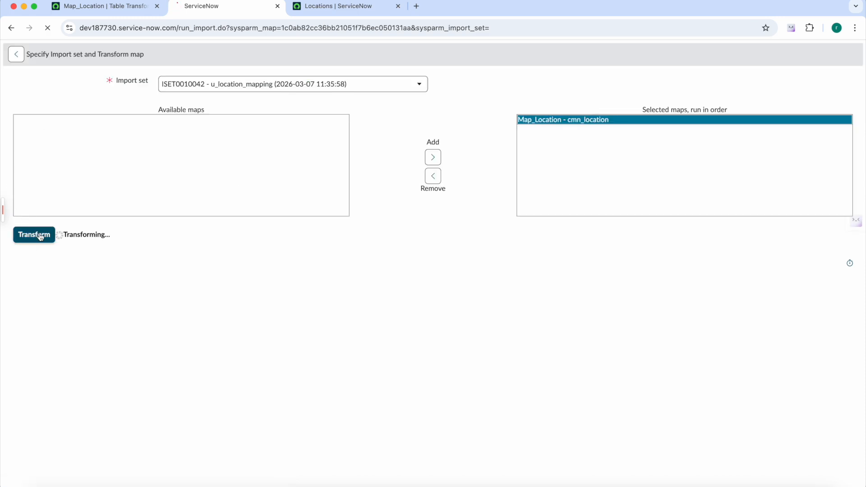
{"action": "left_click", "coordinate": [324, 7]}
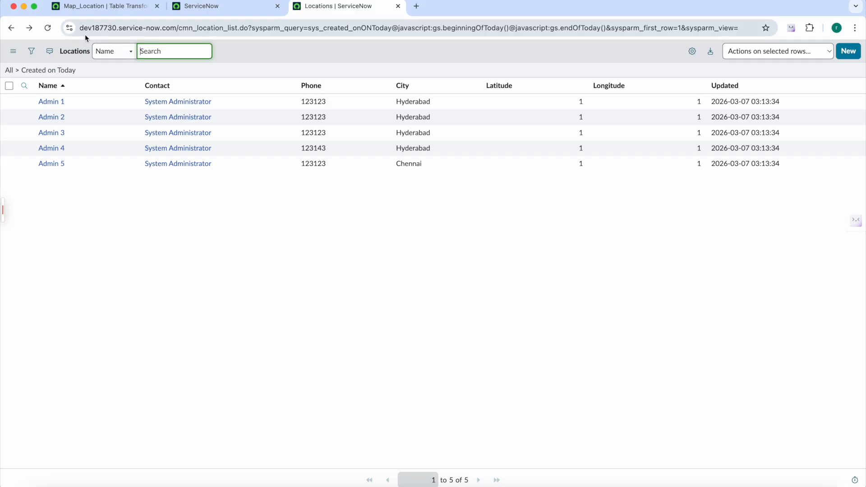
{"action": "left_click", "coordinate": [45, 29]}
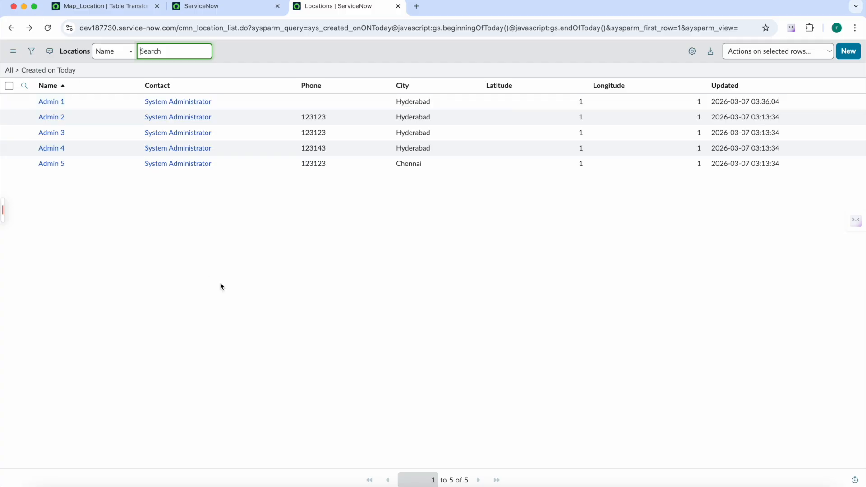
On the Map_Location transform map, enable Create new record on empty coalesce fields, disable Copy empty fields, and save
{"action": "left_click", "coordinate": [105, 7]}
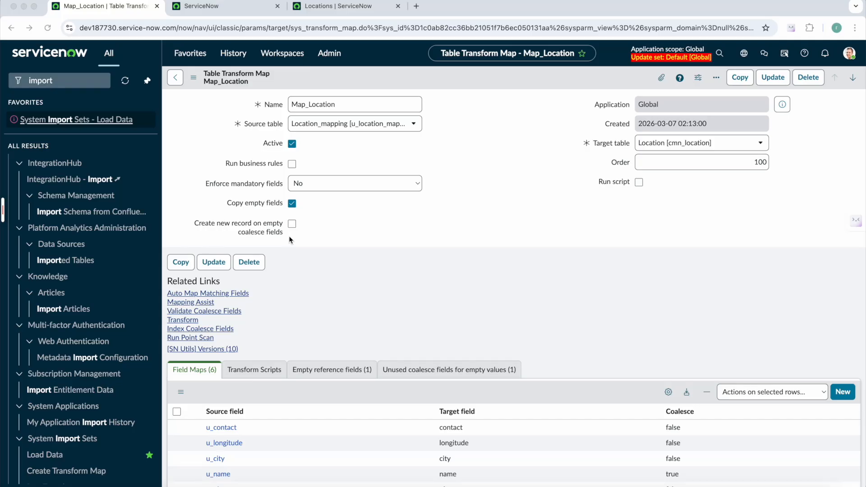
{"action": "left_click", "coordinate": [293, 224]}
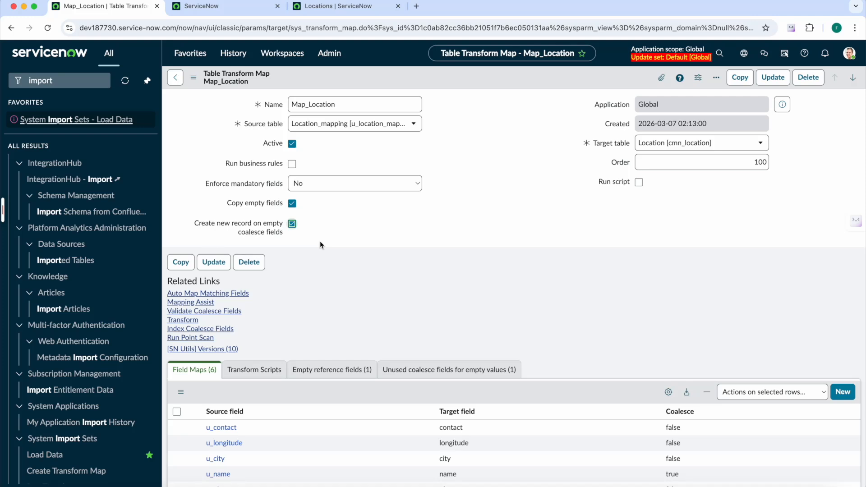
{"action": "left_click", "coordinate": [292, 204]}
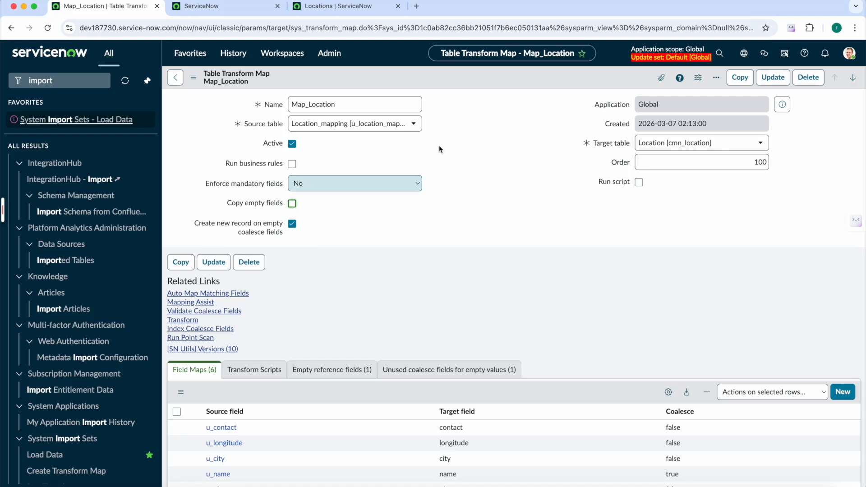
{"action": "right_click", "coordinate": [508, 83]}
{"action": "left_click", "coordinate": [520, 84]}
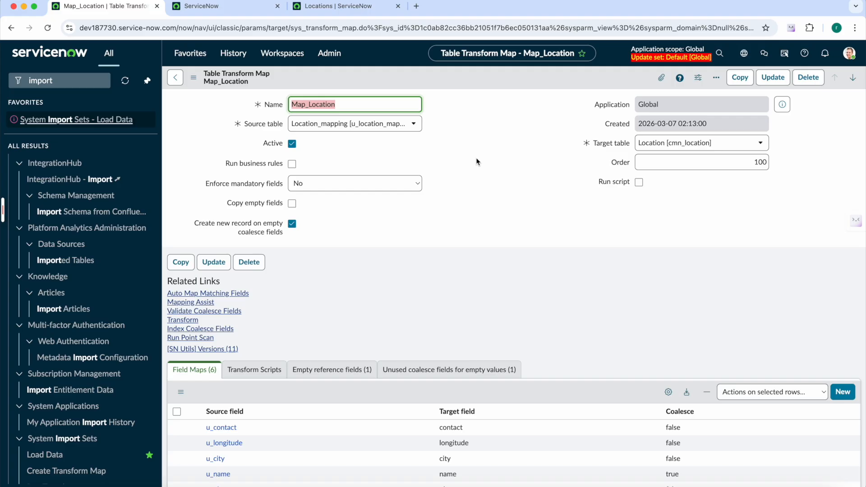
Close the finished import tab, review the Locations list and Map_Location coalesce settings, and open Load Data in a new tab
{"action": "left_click", "coordinate": [278, 6]}
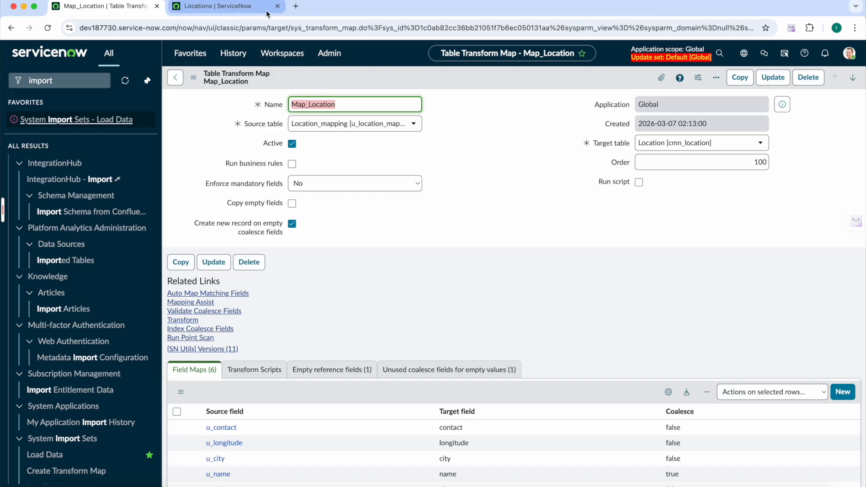
{"action": "left_click", "coordinate": [230, 11]}
{"action": "left_click", "coordinate": [48, 28]}
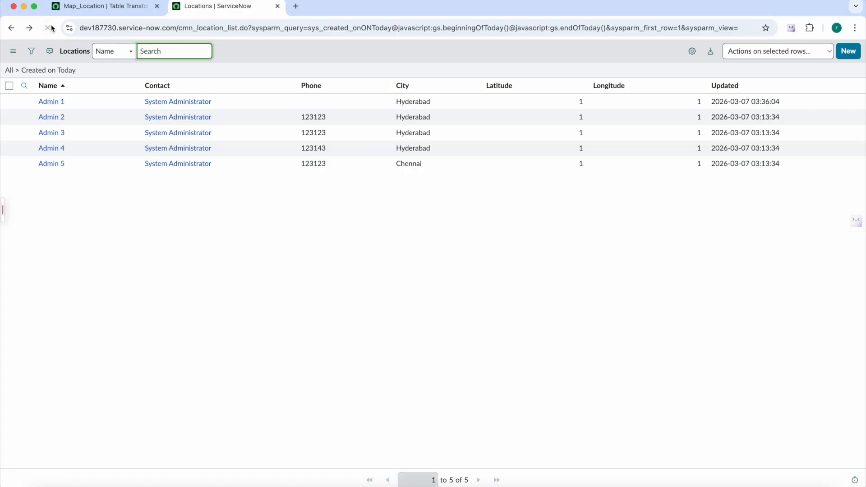
{"action": "left_click", "coordinate": [98, 8]}
{"action": "scroll", "coordinate": [372, 289], "scroll_direction": "down", "scroll_amount": 3}
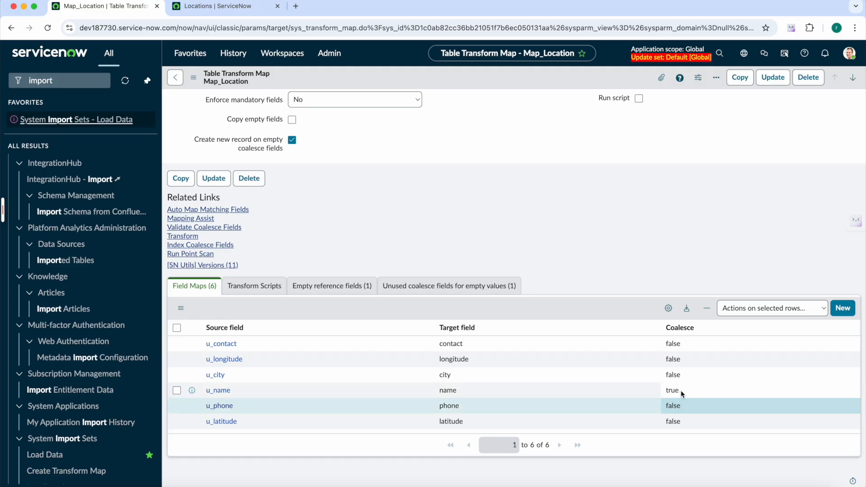
{"action": "scroll", "coordinate": [459, 405], "scroll_direction": "up", "scroll_amount": 3}
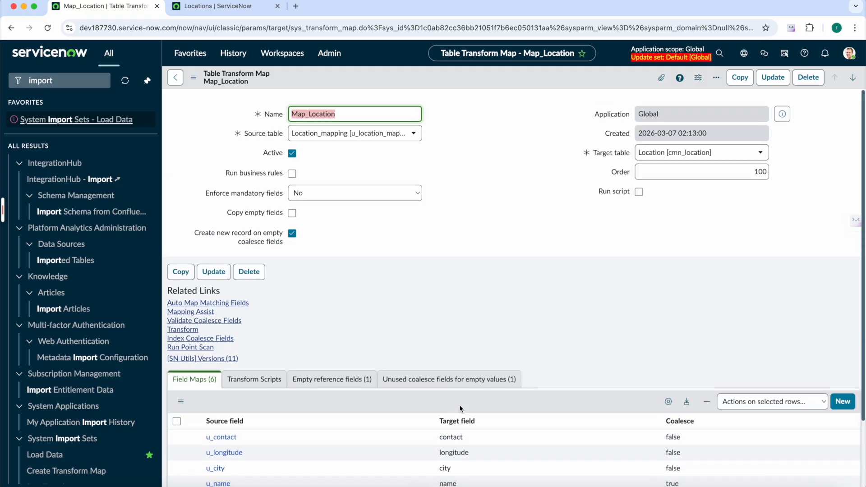
{"action": "scroll", "coordinate": [459, 405], "scroll_direction": "down", "scroll_amount": 1}
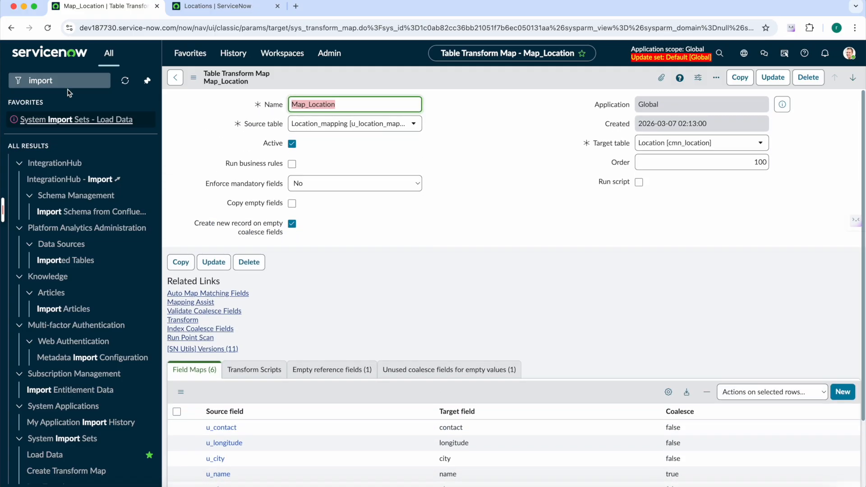
{"action": "left_click", "coordinate": [81, 120], "text": "super"}
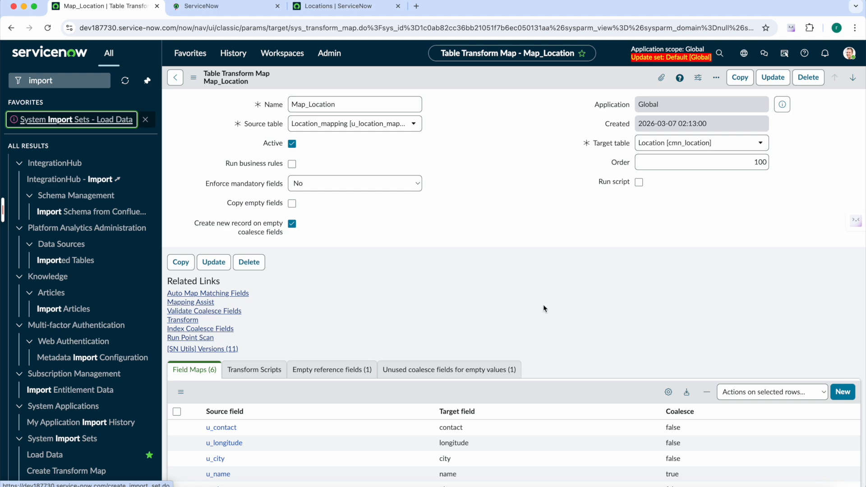
Switch to Excel and check the blank Name cells A2 and A3 in the cmn_location_empty fields workbook
{"action": "left_click", "coordinate": [587, 485]}
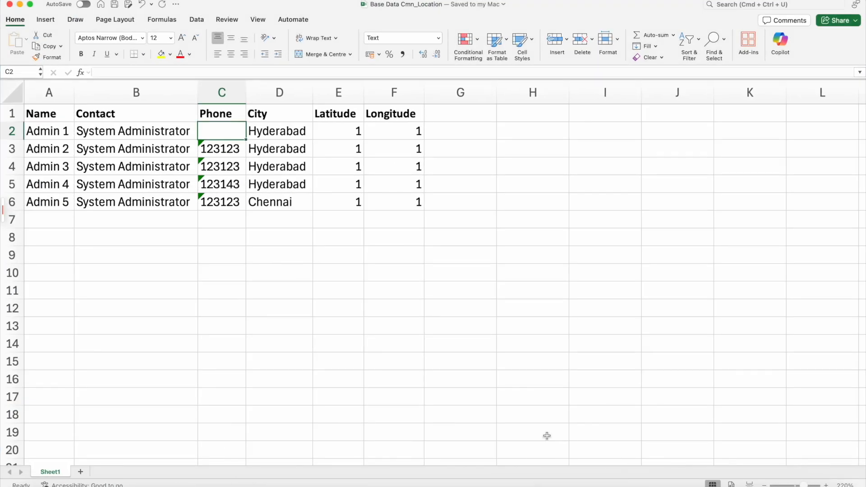
{"action": "right_click", "coordinate": [610, 485]}
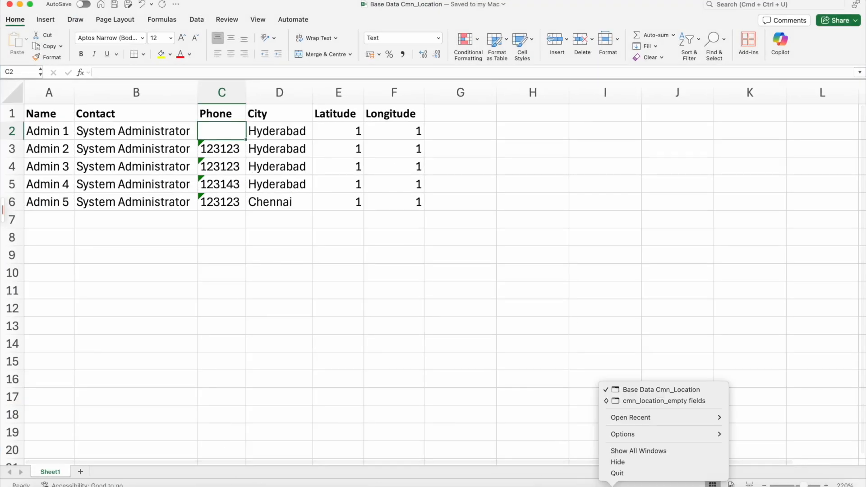
{"action": "left_click", "coordinate": [614, 401]}
{"action": "left_click", "coordinate": [190, 207]}
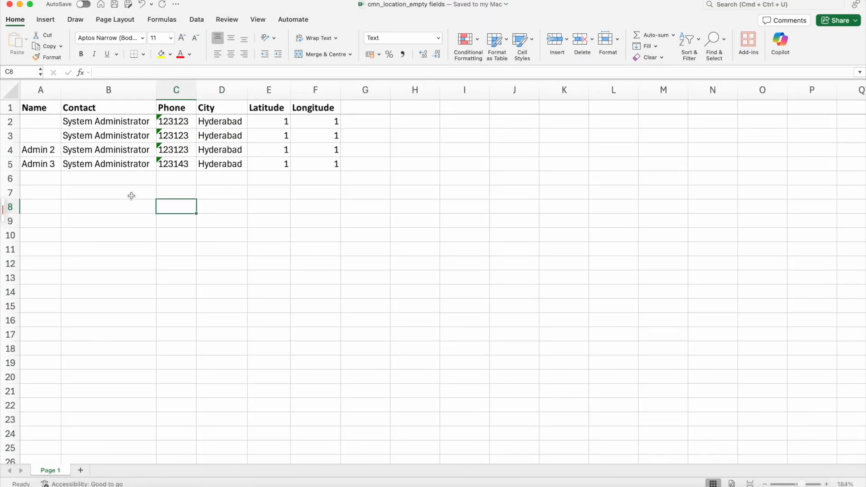
{"action": "left_click", "coordinate": [52, 122]}
{"action": "left_click", "coordinate": [49, 134]}
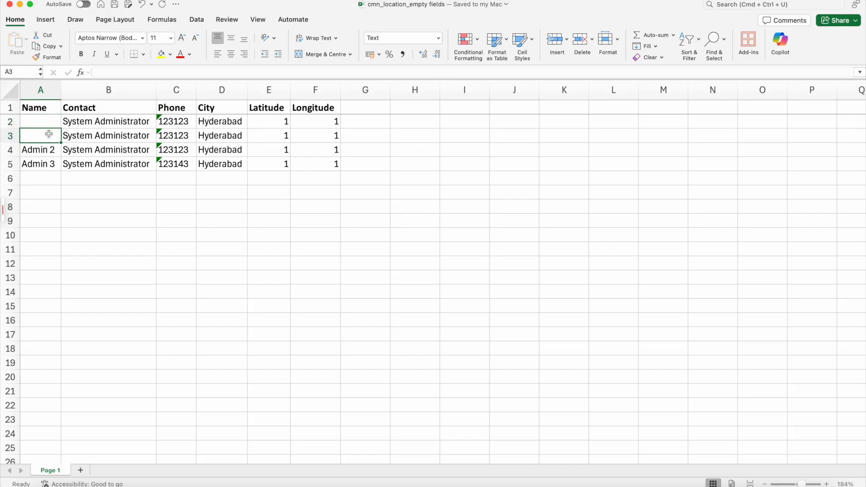
{"action": "left_click", "coordinate": [45, 120]}
{"action": "left_click", "coordinate": [46, 134]}
{"action": "left_click", "coordinate": [20, 5]}
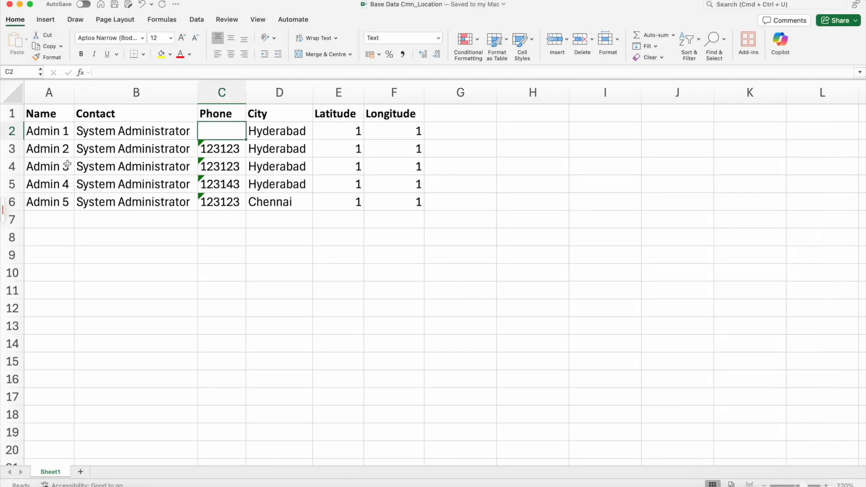
{"action": "right_click", "coordinate": [609, 485]}
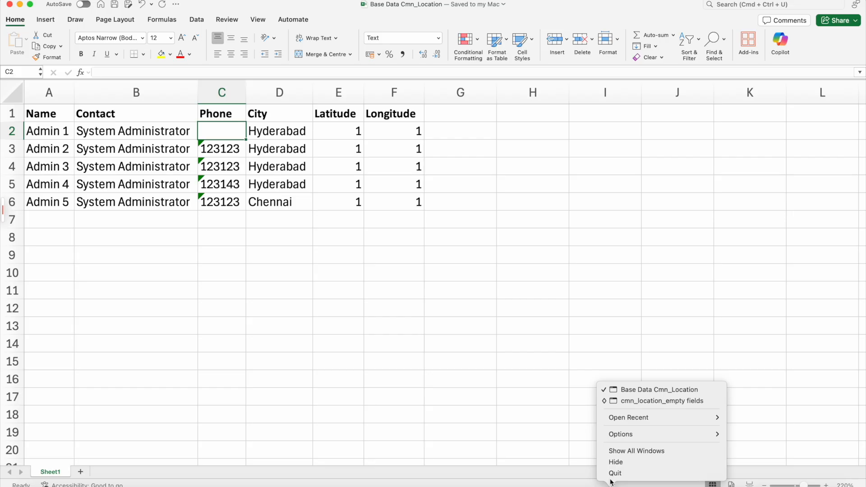
{"action": "left_click", "coordinate": [617, 401]}
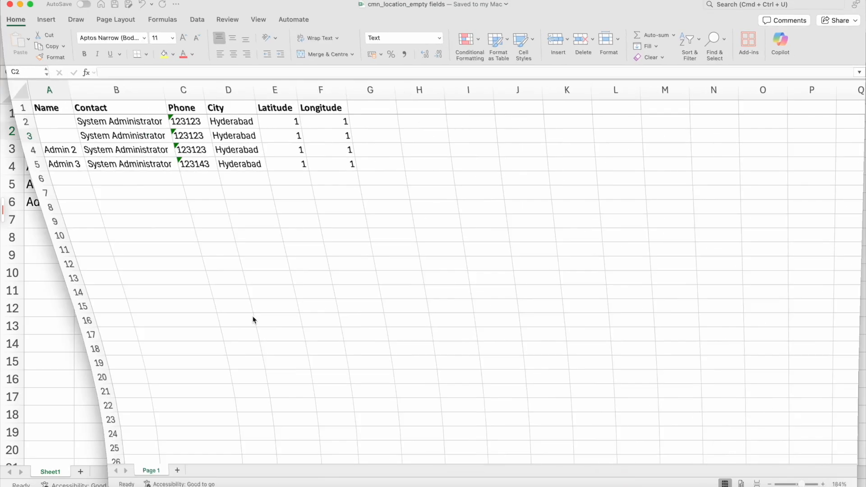
{"action": "left_click", "coordinate": [20, 4]}
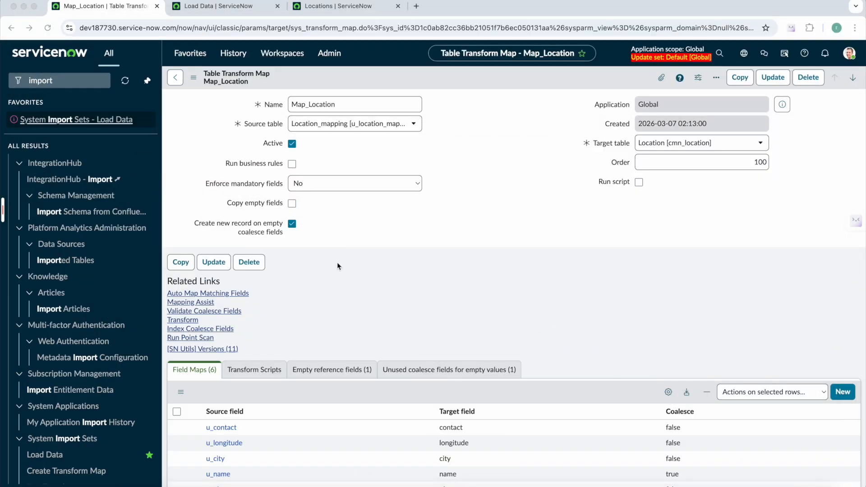
Recheck the field maps and Locations list, and load cmn_location_empty fields.xlsx into the existing Location_mapping import set table
{"action": "scroll", "coordinate": [337, 266], "scroll_direction": "down", "scroll_amount": 4}
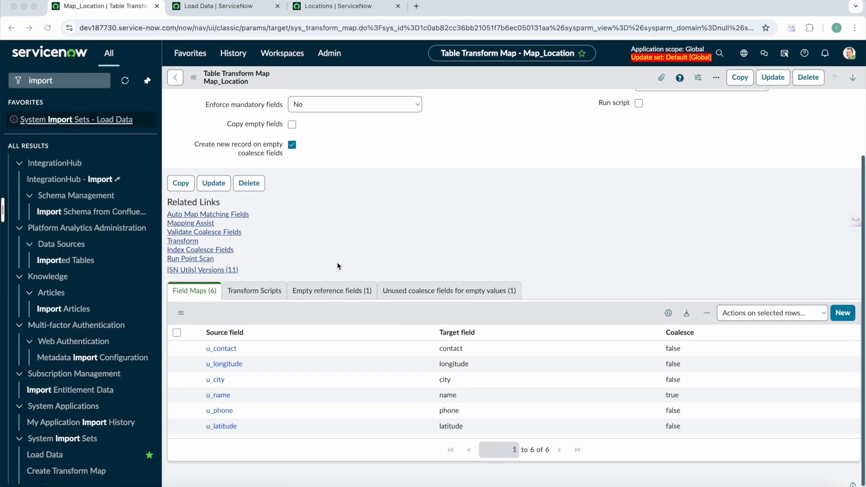
{"action": "left_click", "coordinate": [319, 6]}
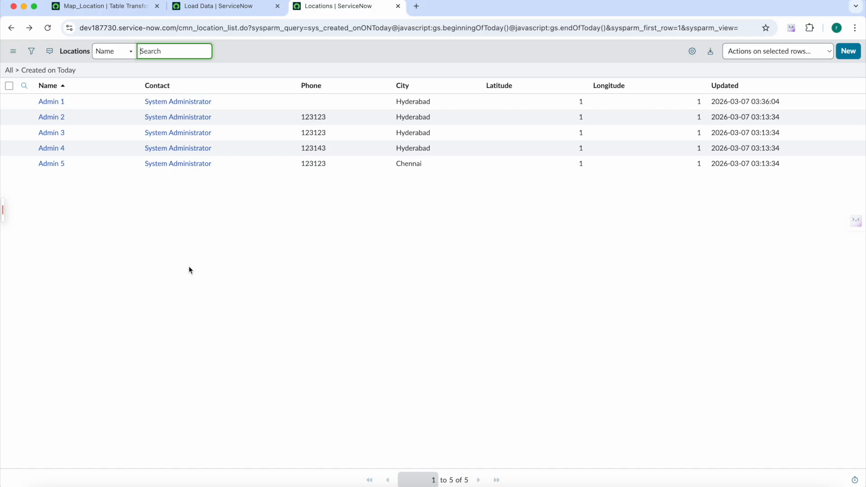
{"action": "left_click", "coordinate": [205, 8]}
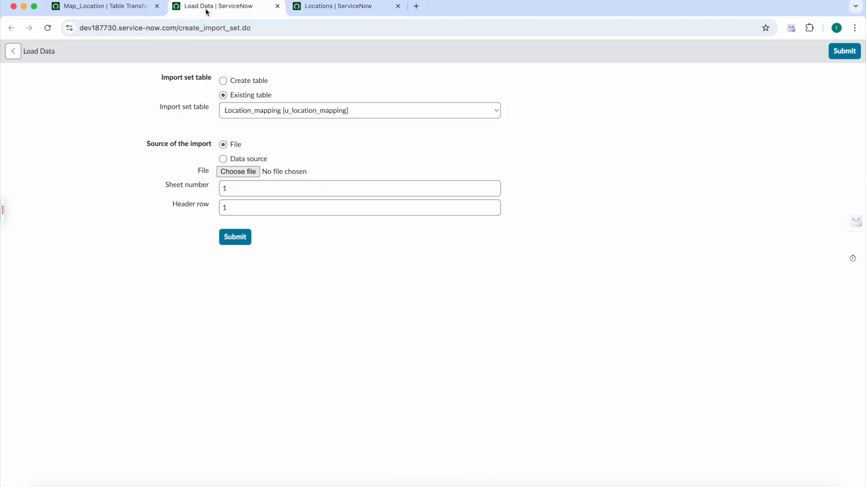
{"action": "left_click", "coordinate": [237, 171]}
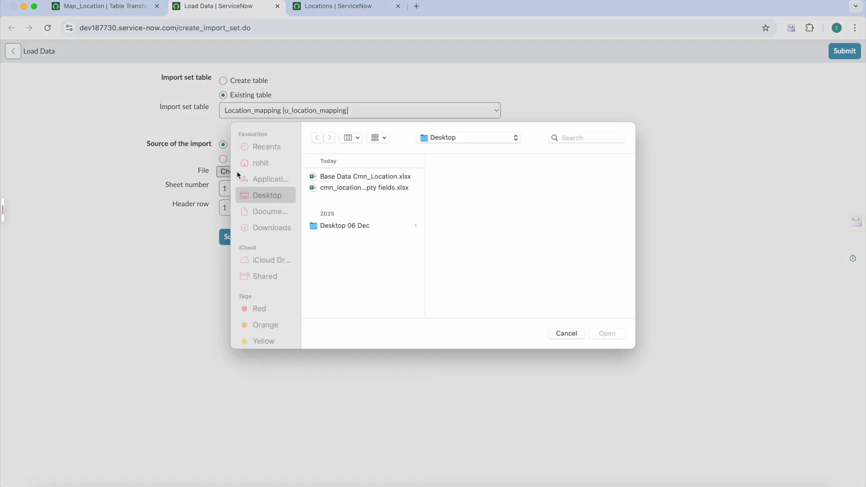
{"action": "left_click", "coordinate": [344, 196]}
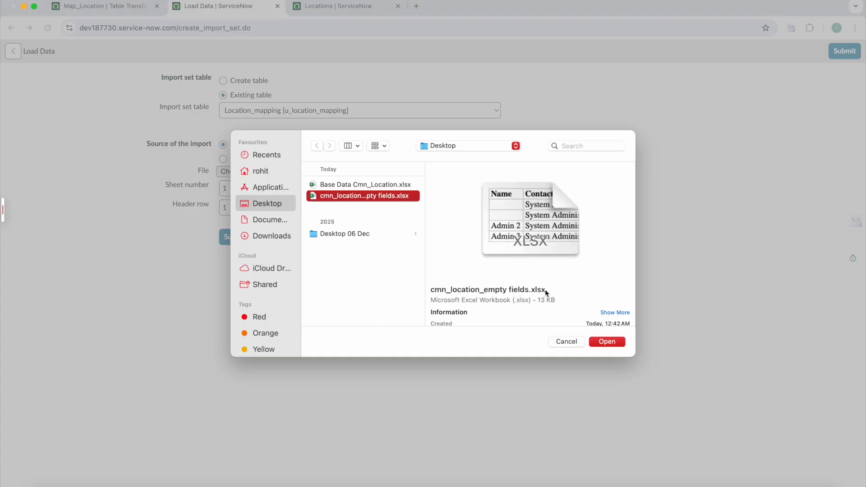
{"action": "left_click", "coordinate": [604, 342]}
{"action": "left_click", "coordinate": [245, 240]}
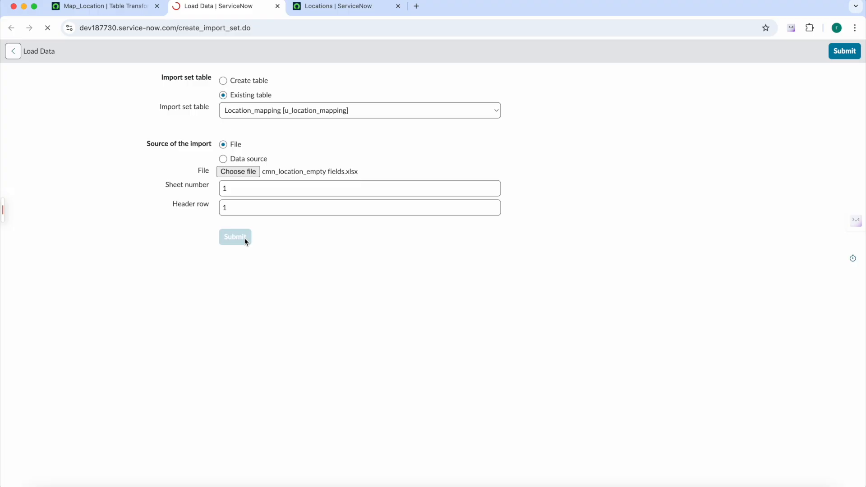
Run the Map_Location transform on the newly loaded import set and refresh the list of Locations created today
{"action": "left_click", "coordinate": [42, 214]}
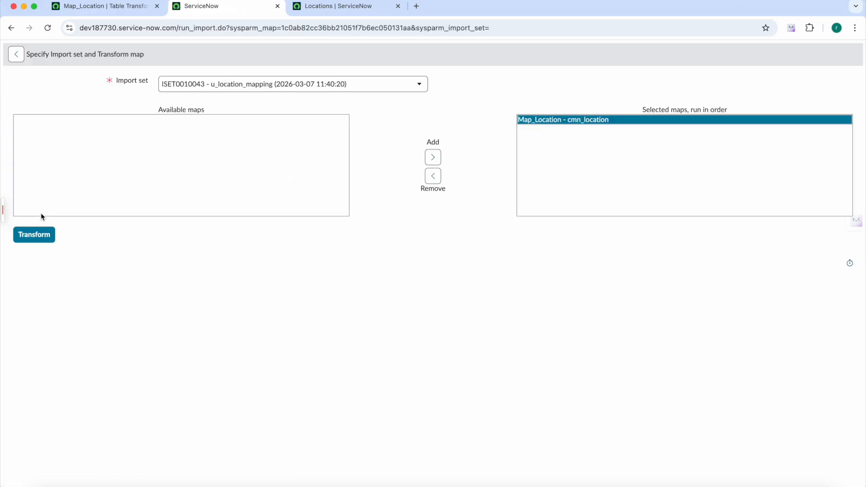
{"action": "left_click", "coordinate": [31, 243]}
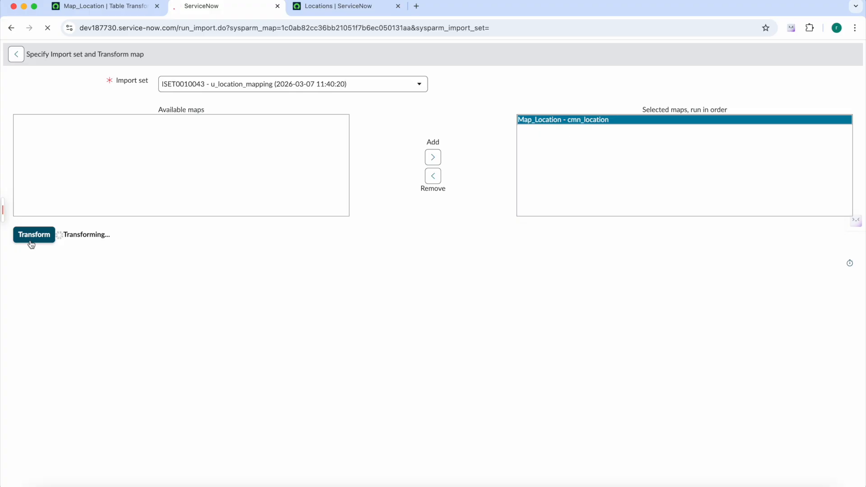
{"action": "left_click", "coordinate": [306, 7]}
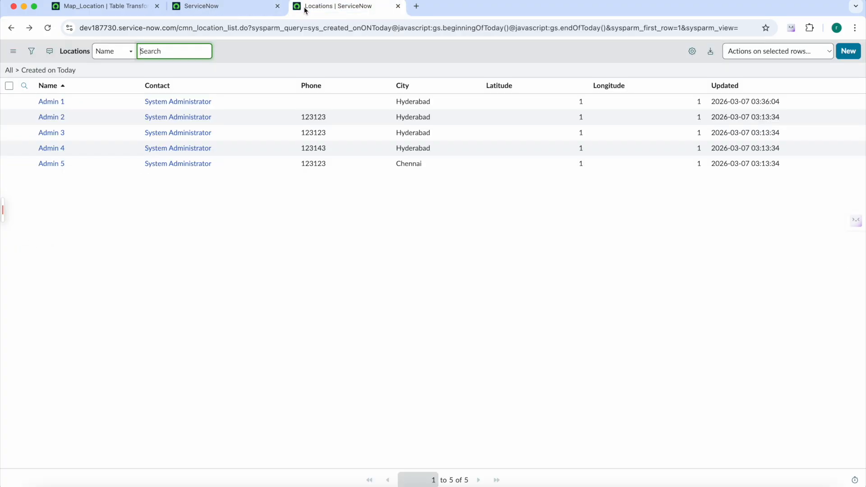
{"action": "left_click", "coordinate": [48, 30]}
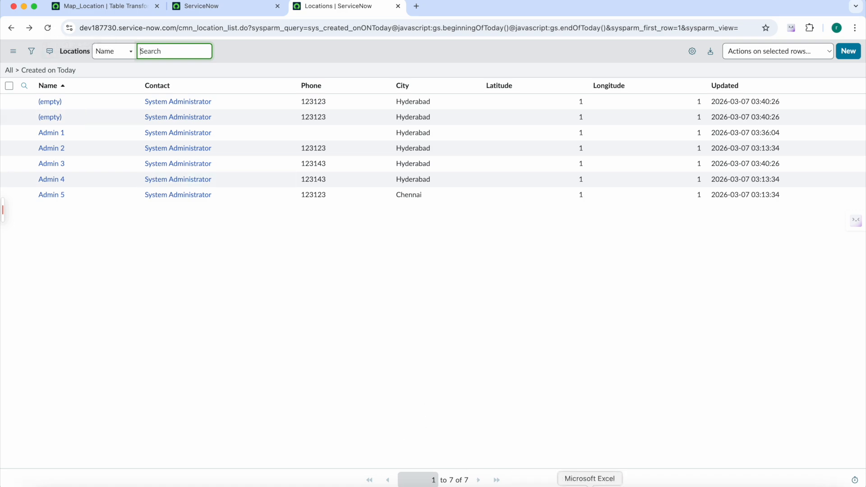
Compare the refreshed Locations list with the source rows in the cmn_location_empty fields workbook in Excel, then minimize the workbook
{"action": "right_click", "coordinate": [590, 485]}
{"action": "left_click", "coordinate": [613, 405]}
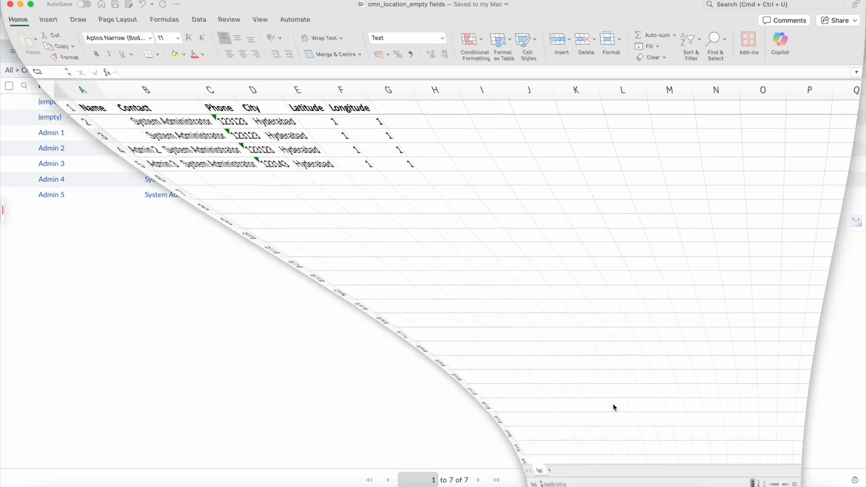
{"action": "left_click", "coordinate": [21, 5]}
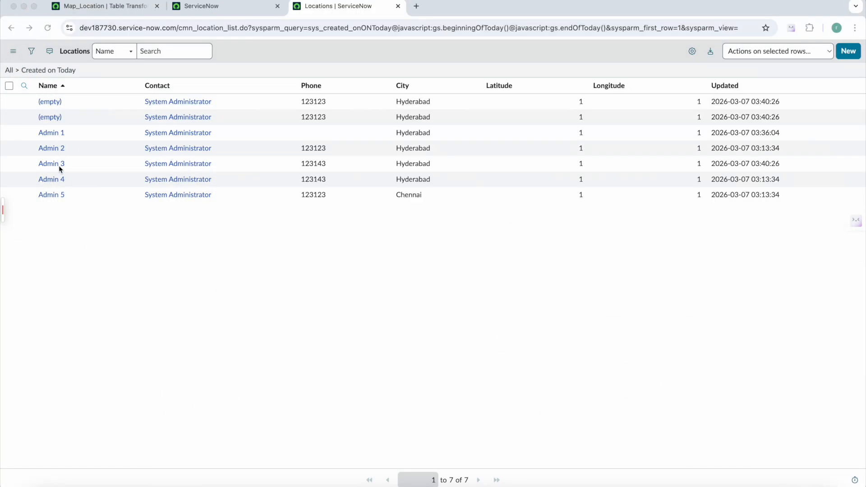
Review Map_Location's empty coalesce setting and u_name coalesce mapping against the blank-name records in the Locations list
{"action": "left_click", "coordinate": [110, 7]}
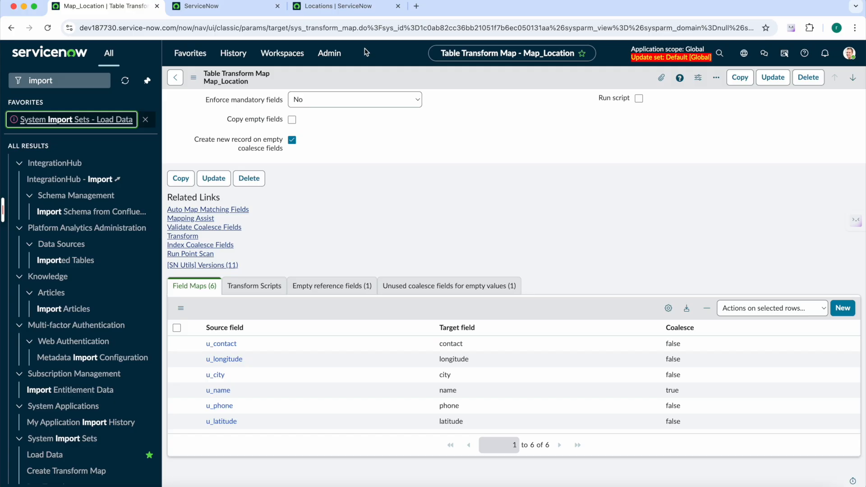
{"action": "left_click", "coordinate": [339, 7]}
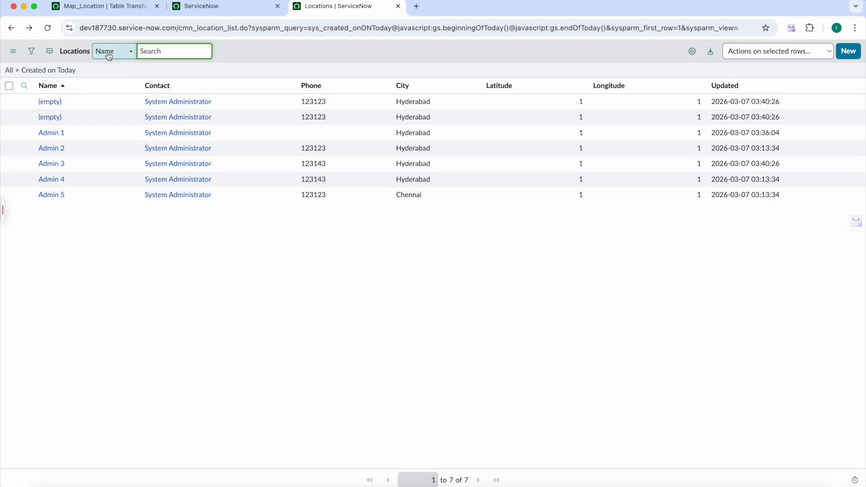
{"action": "left_click", "coordinate": [97, 9]}
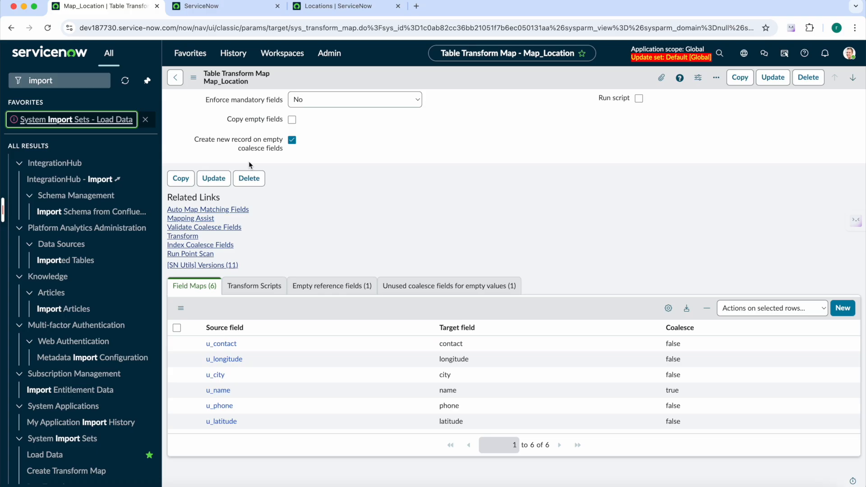
{"action": "scroll", "coordinate": [395, 169], "scroll_direction": "up", "scroll_amount": 2}
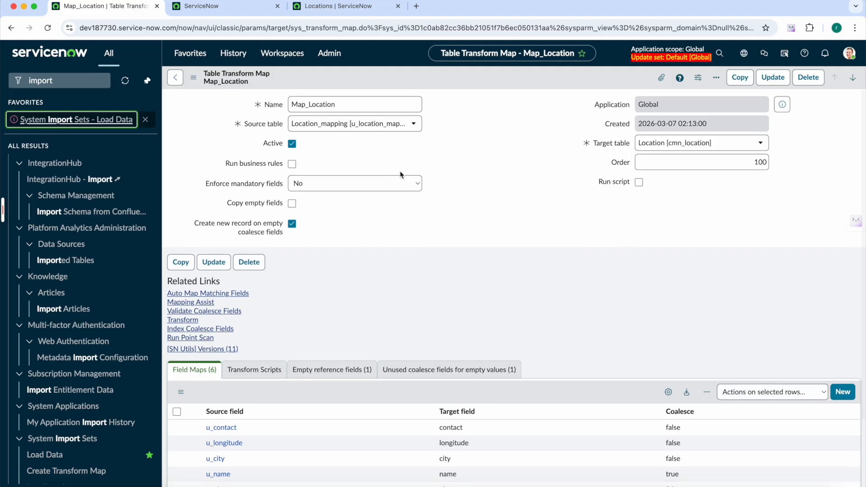